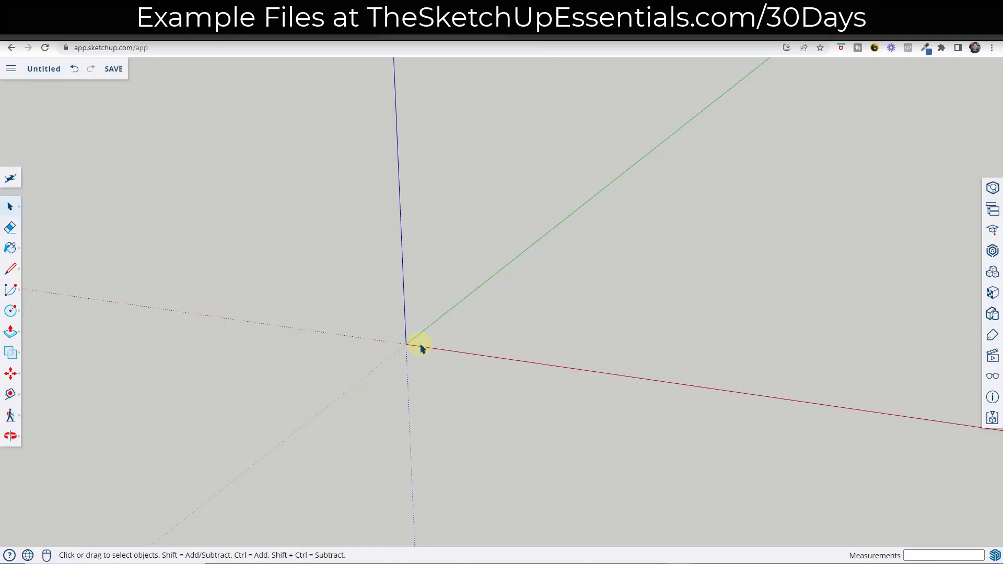
Step: Draw a circle with a 2' radius centred on the origin
key("c")
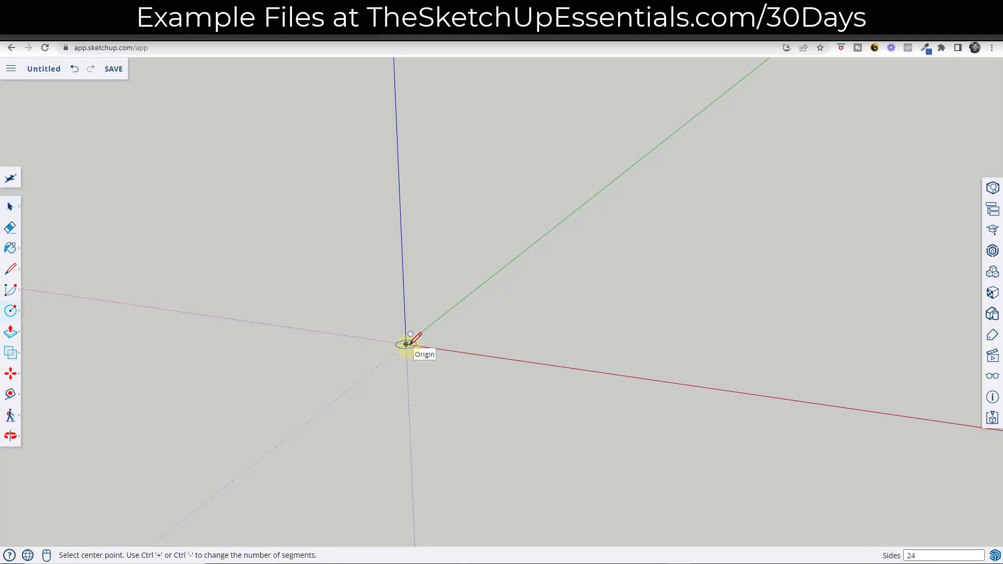
left_click(409, 343)
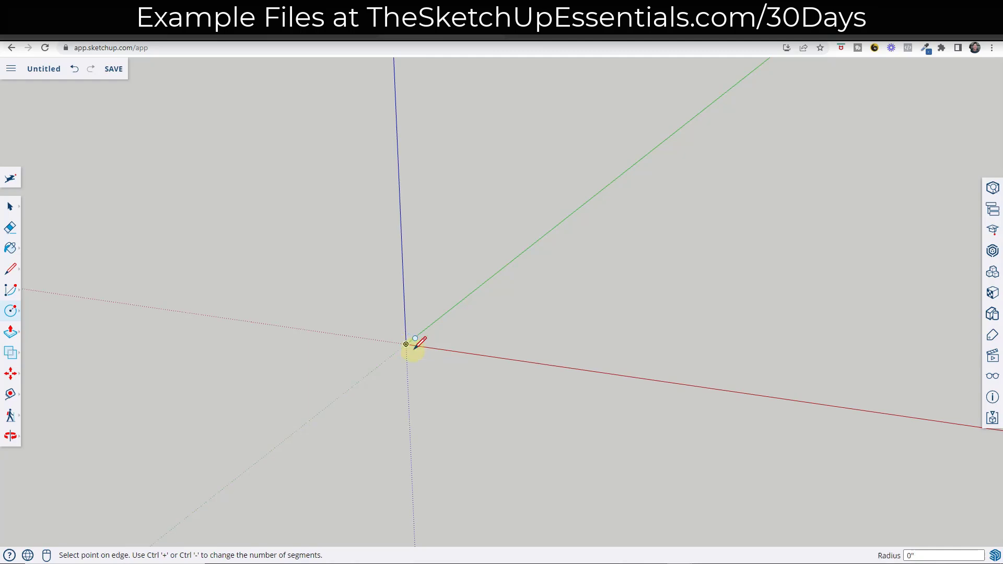
left_click(452, 346)
key("space")
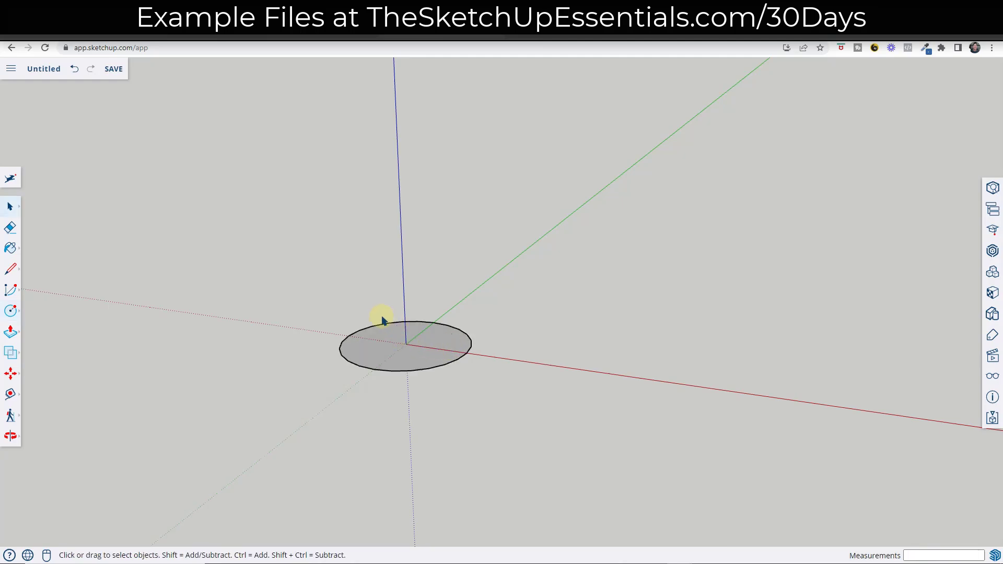
Step: Select the circle's edge and display its entity info to examine the radius and segment settings
left_click(470, 347)
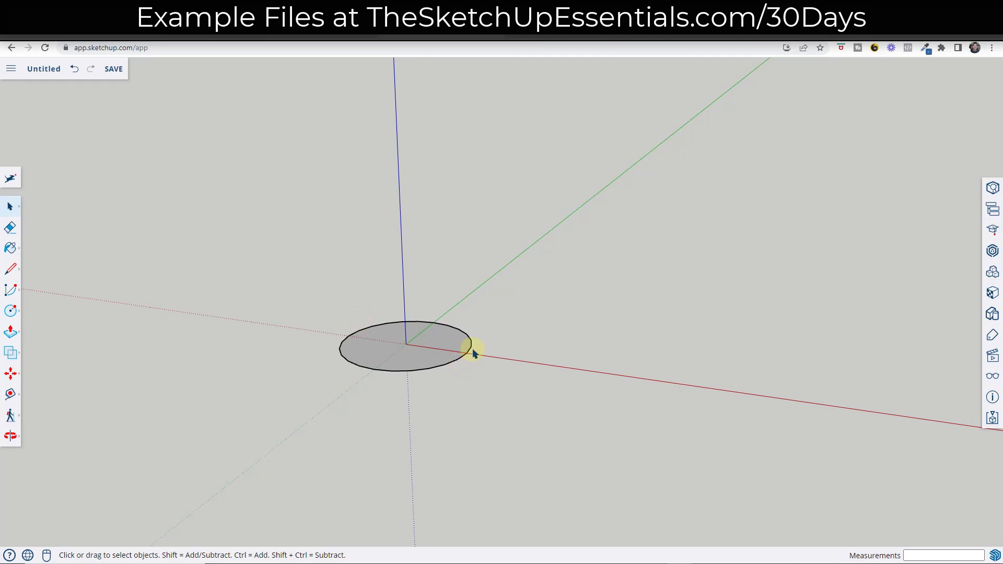
scroll(465, 354, "up", 2)
key("f")
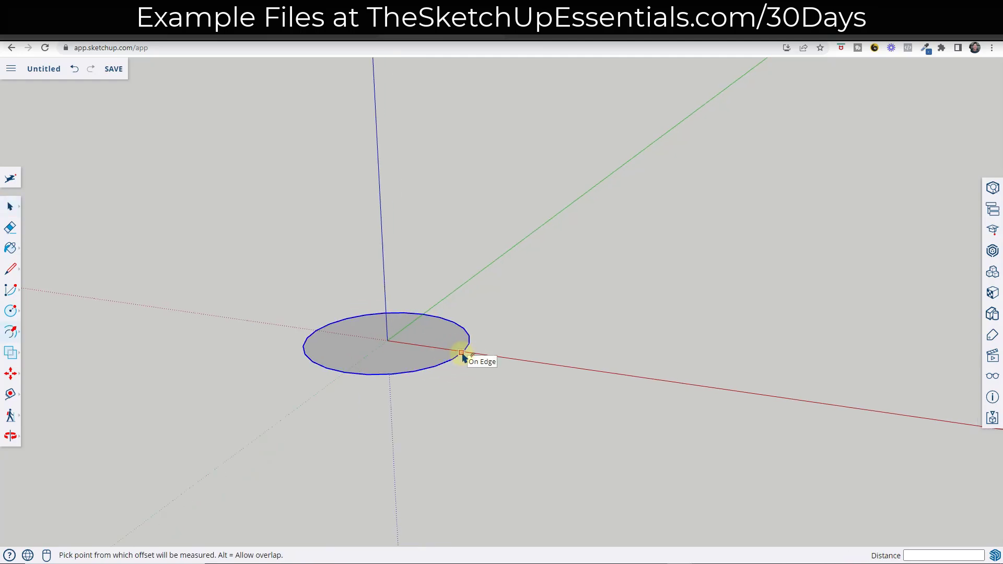
key("Escape")
key("space")
scroll(468, 359, "up", 1)
left_click(458, 359)
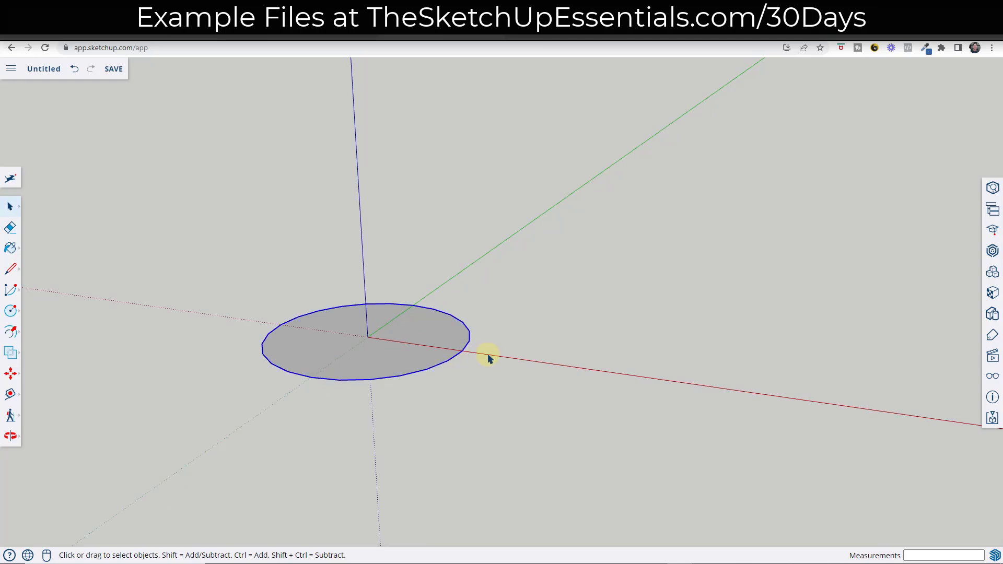
left_click(988, 190)
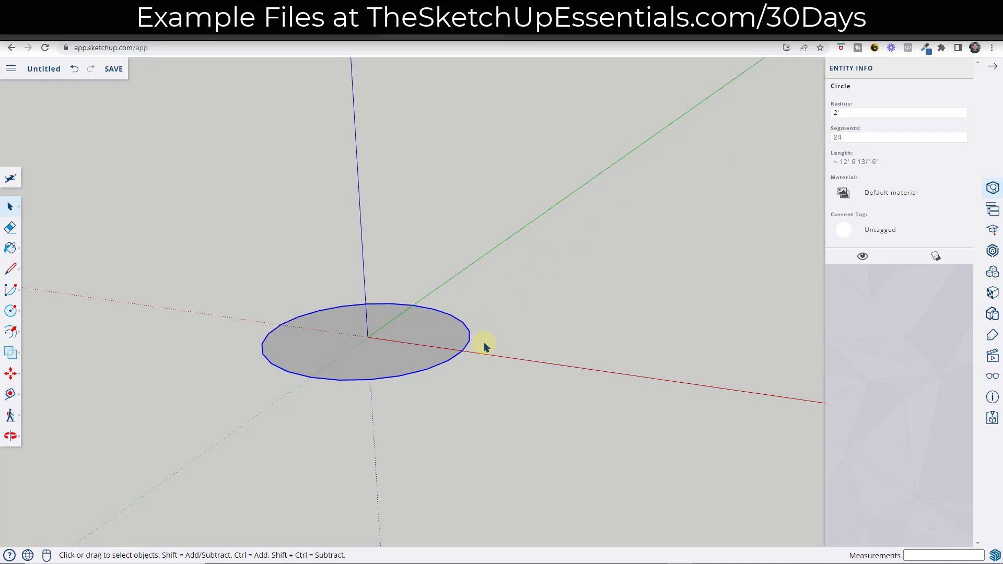
middle_click_drag(457, 352, 456, 426)
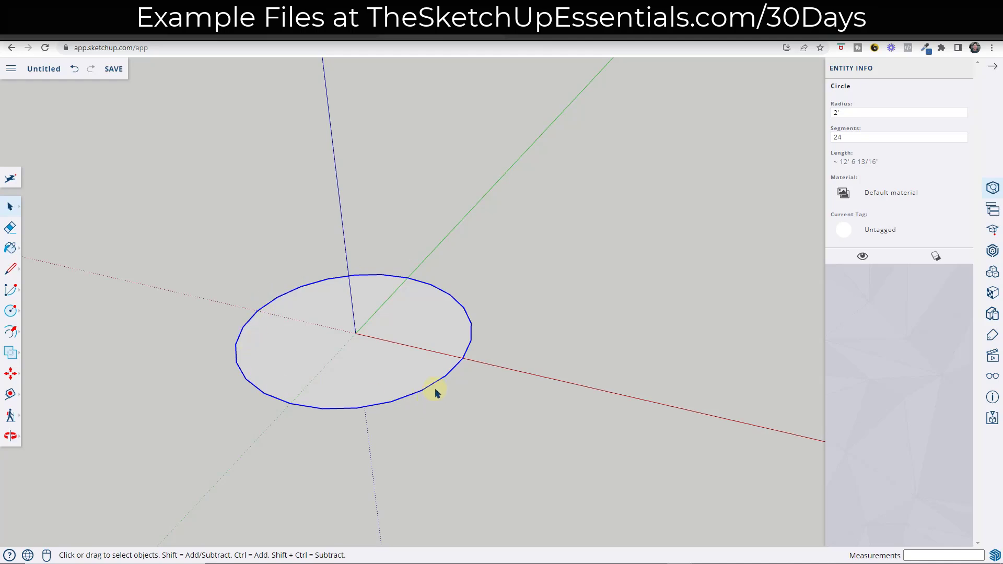
scroll(444, 382, "up", 3)
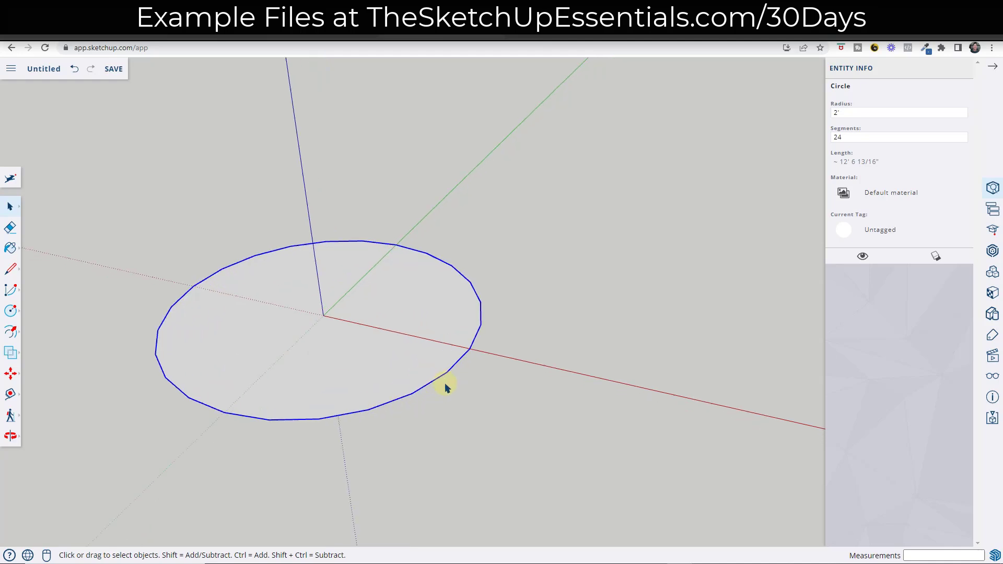
Step: Try 36 segments for the circle and set the count back to 24
left_click(848, 137)
type("36")
key("Return")
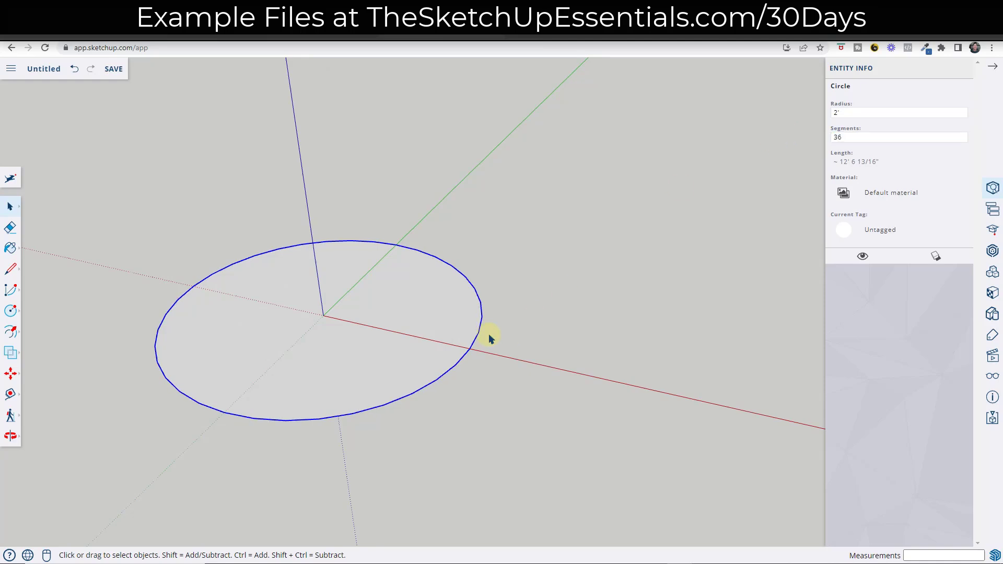
left_click(874, 138)
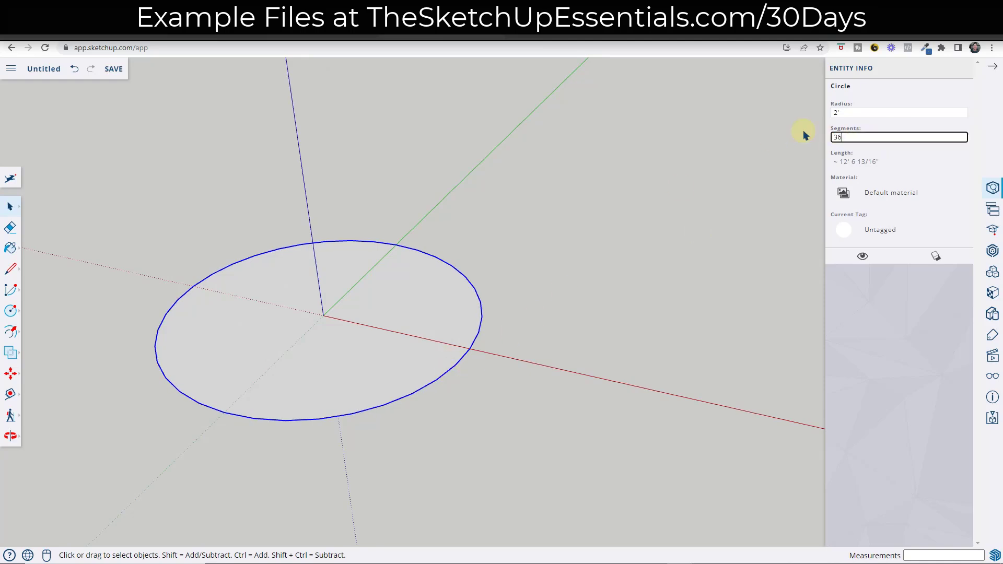
type("24")
key("Return")
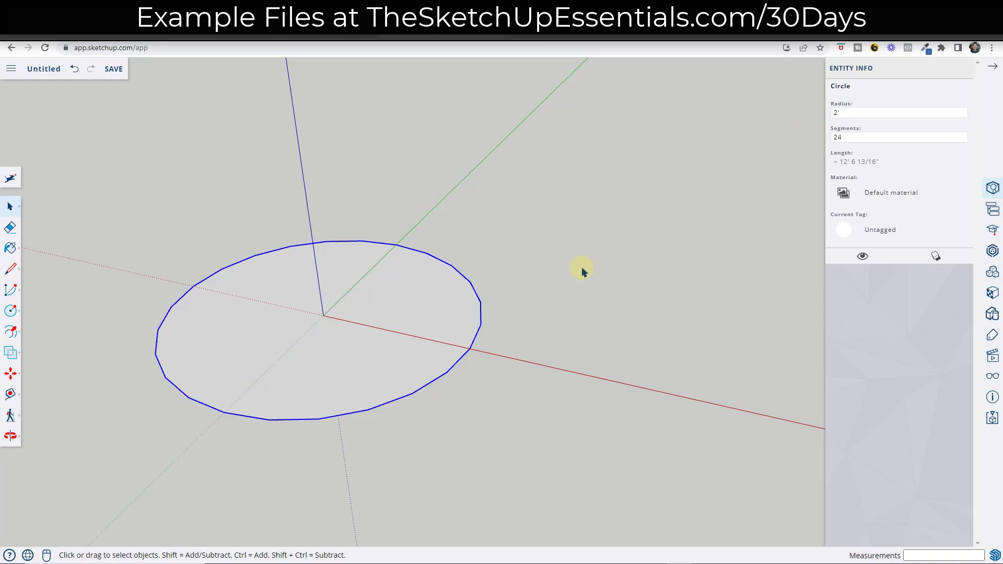
Step: Try offsetting the circle's edge inward by 4" and undo the offset
key("f")
left_click(470, 351)
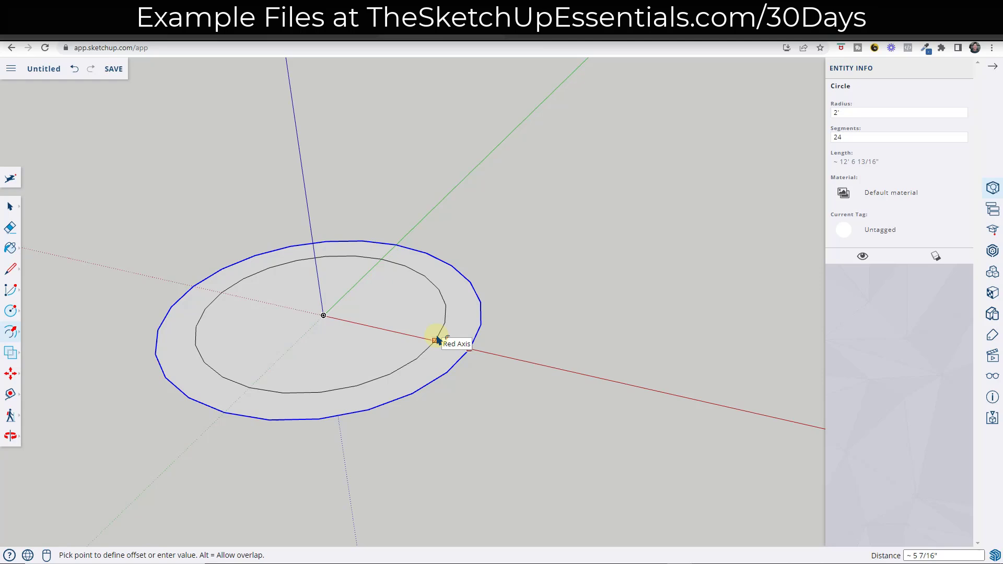
key("Return")
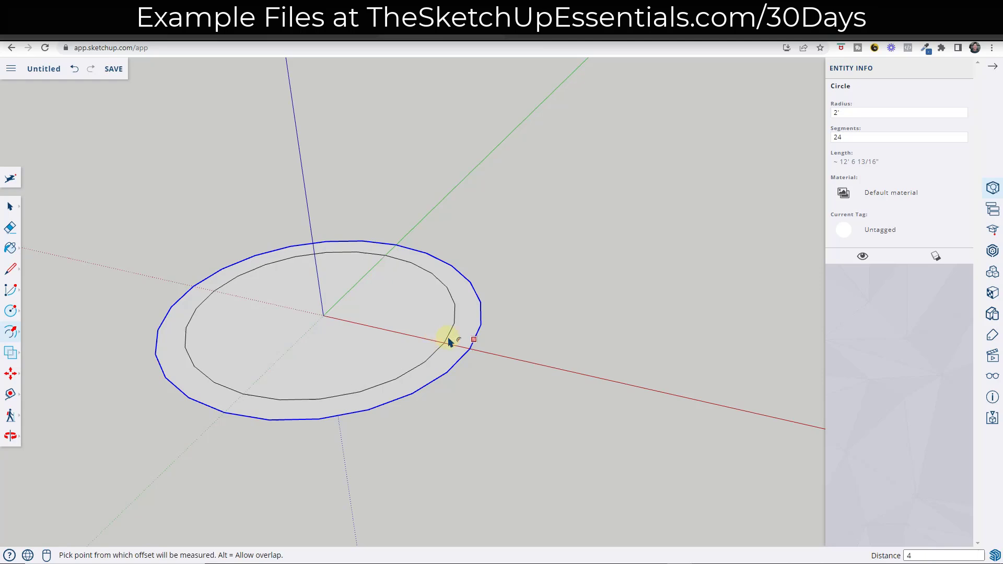
key("ctrl+z")
Step: Offset the circle's edge inward by 6" to form a ring
left_click(457, 347)
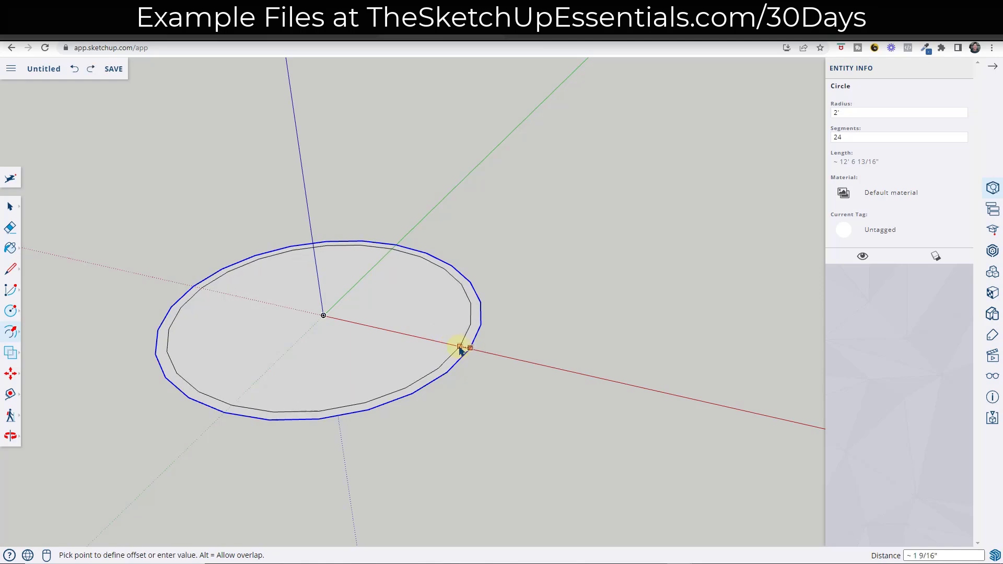
type("6")
key("Return")
key("space")
middle_click_drag(519, 362, 497, 333)
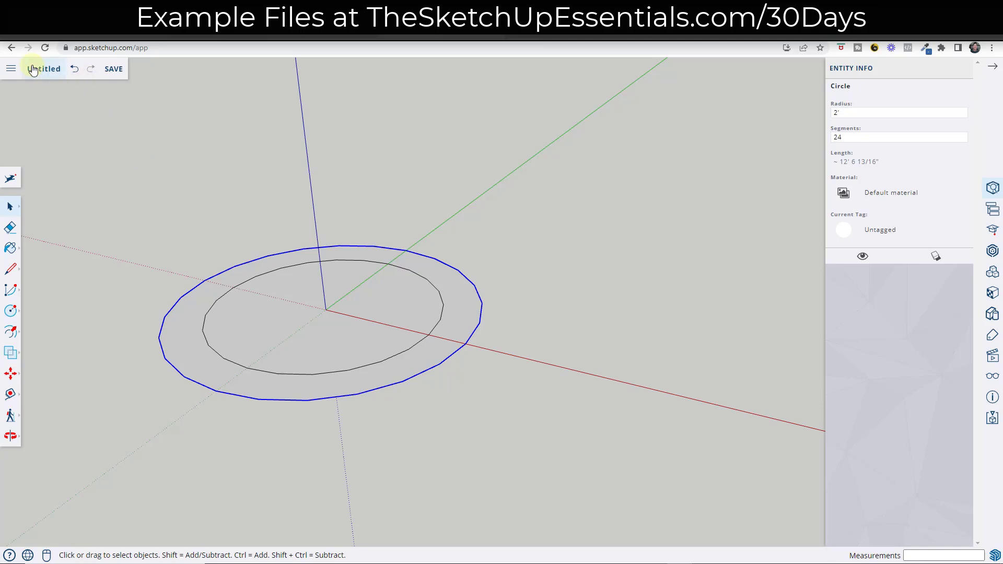
Step: Draw two lines across the ring between matching inner and outer vertices, one on the green axis and one two segments away
middle_click_drag(382, 290, 420, 328)
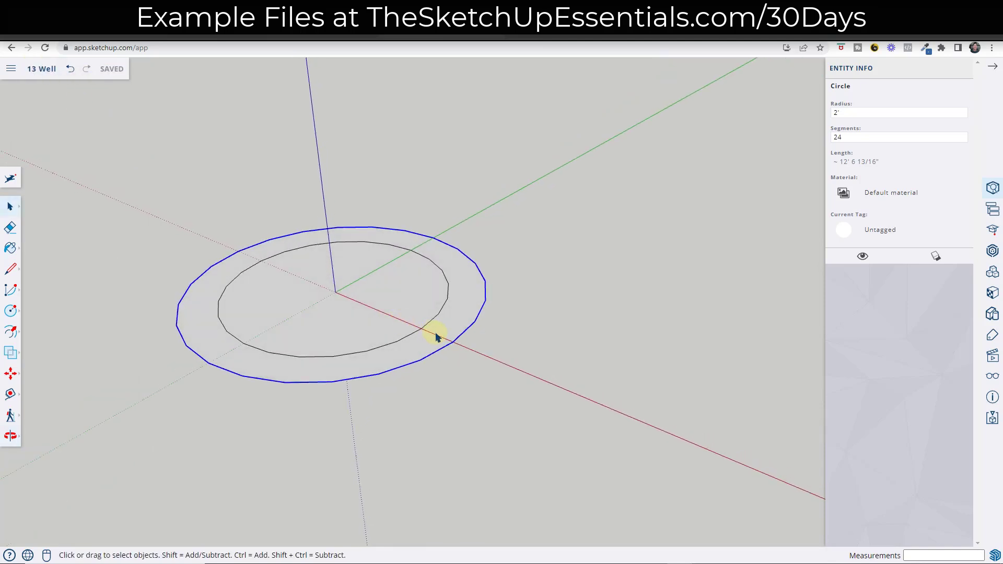
key("l")
scroll(224, 347, "up", 3)
left_click(263, 338)
left_click(204, 372)
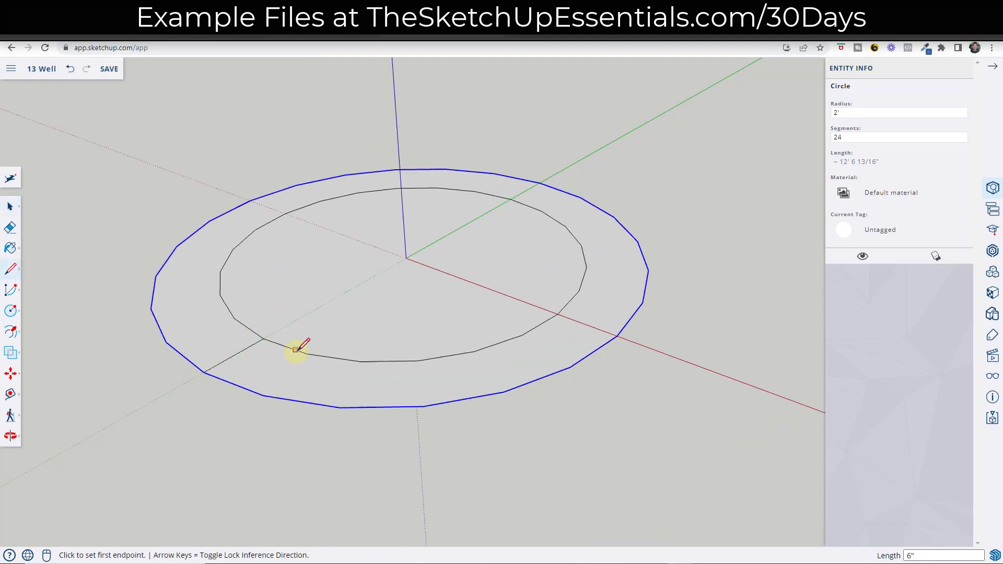
left_click(360, 361)
left_click(339, 407)
key("space")
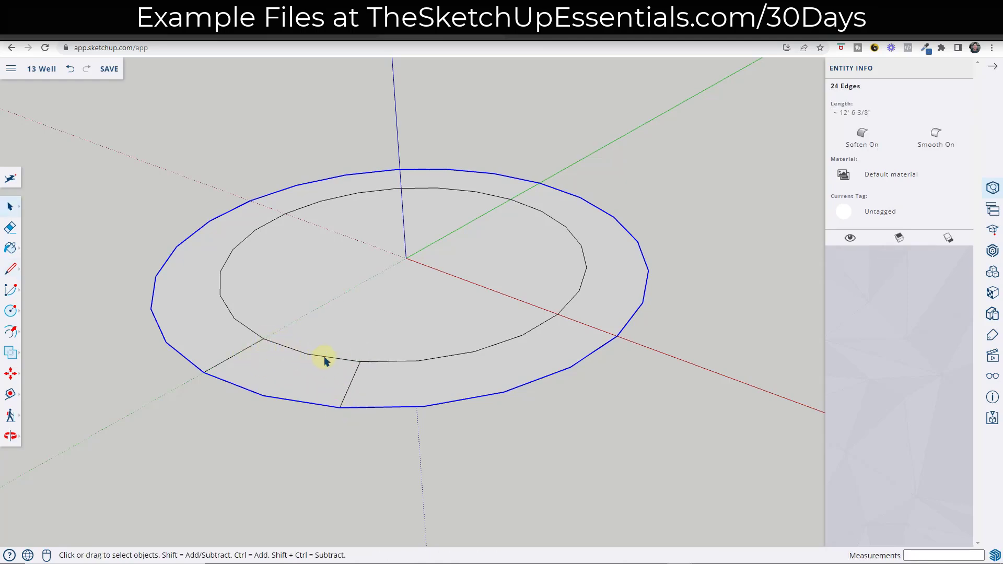
scroll(336, 367, "up", 3)
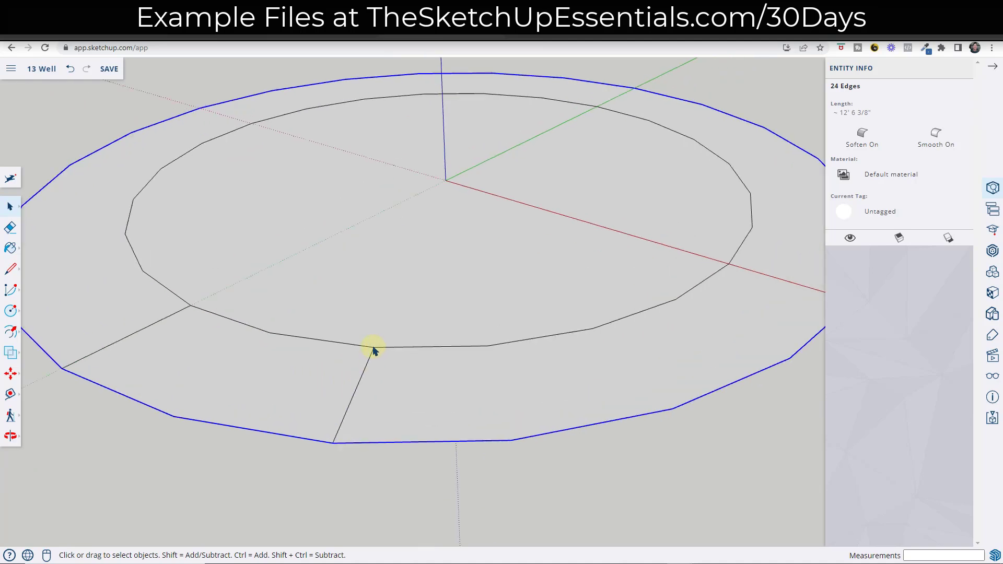
scroll(199, 368, "down", 5)
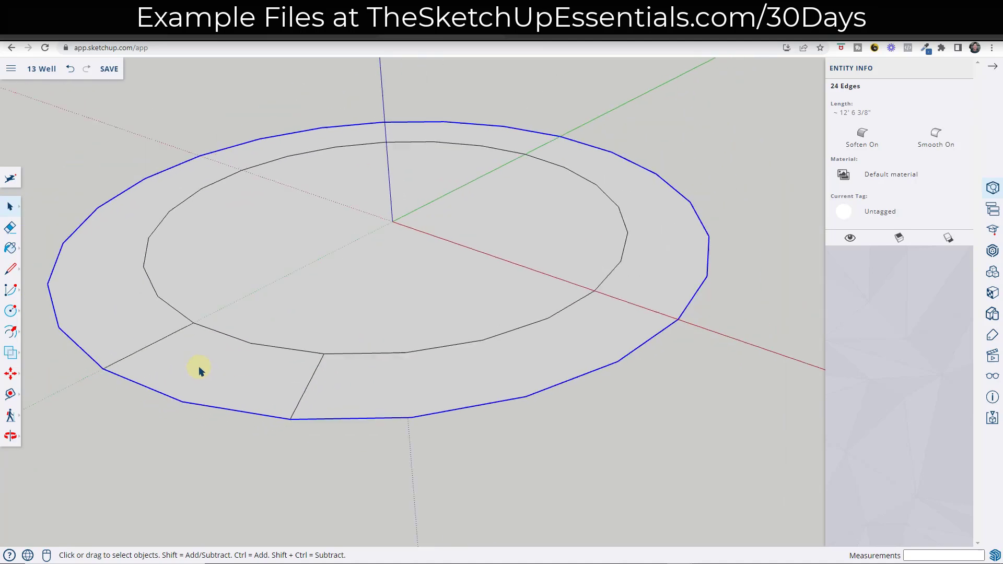
Step: Draw two more lines across the ring, one between edge midpoints and one along the red axis
key("l")
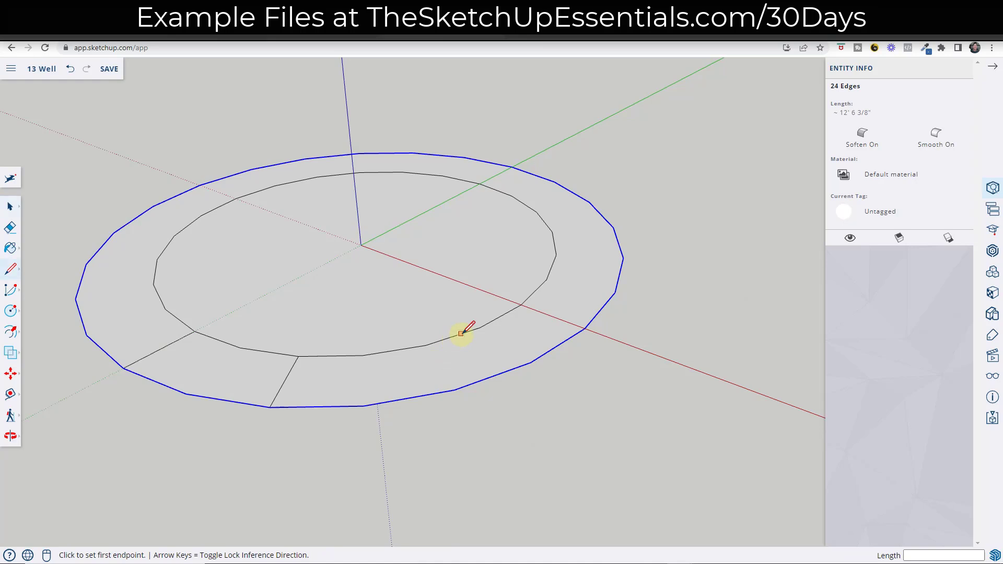
left_click(453, 336)
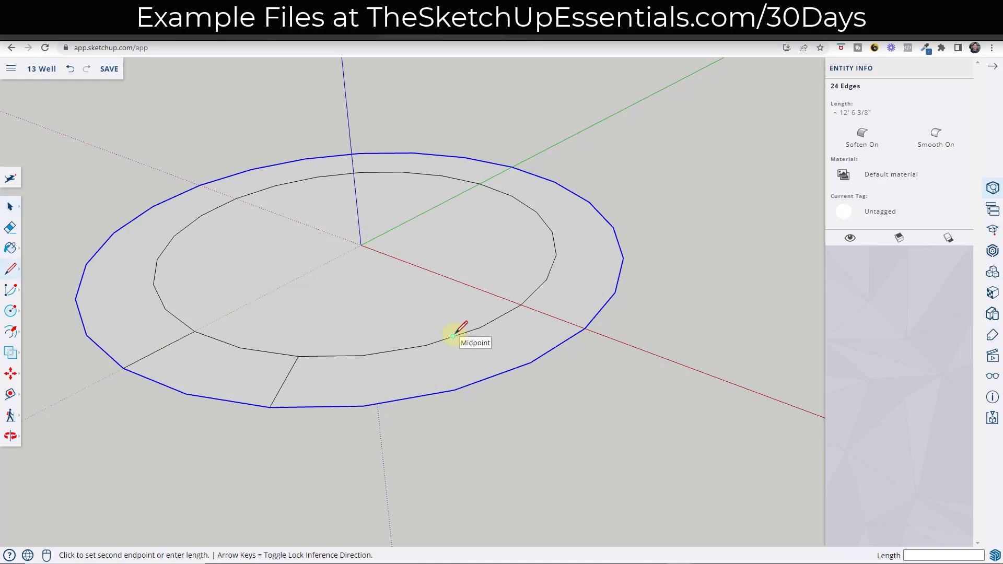
left_click(493, 376)
middle_click_drag(502, 332, 455, 347)
left_click(531, 316)
left_click(570, 337)
key("space")
Step: Select each of the three divided ring sections in turn to compare their sizes
middle_click_drag(262, 385, 277, 381)
left_click(277, 381)
left_click(403, 381)
left_click(533, 327)
left_click(306, 373)
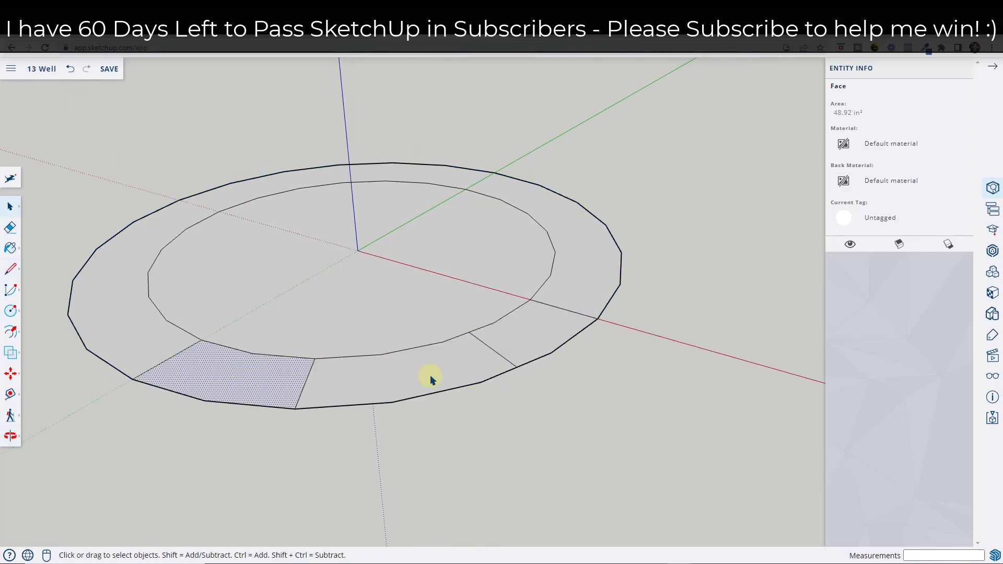
left_click(396, 372)
left_click(519, 351)
Step: Make a component from the ring section beside the green axis, including its bounding edges
middle_click_drag(233, 411, 261, 377)
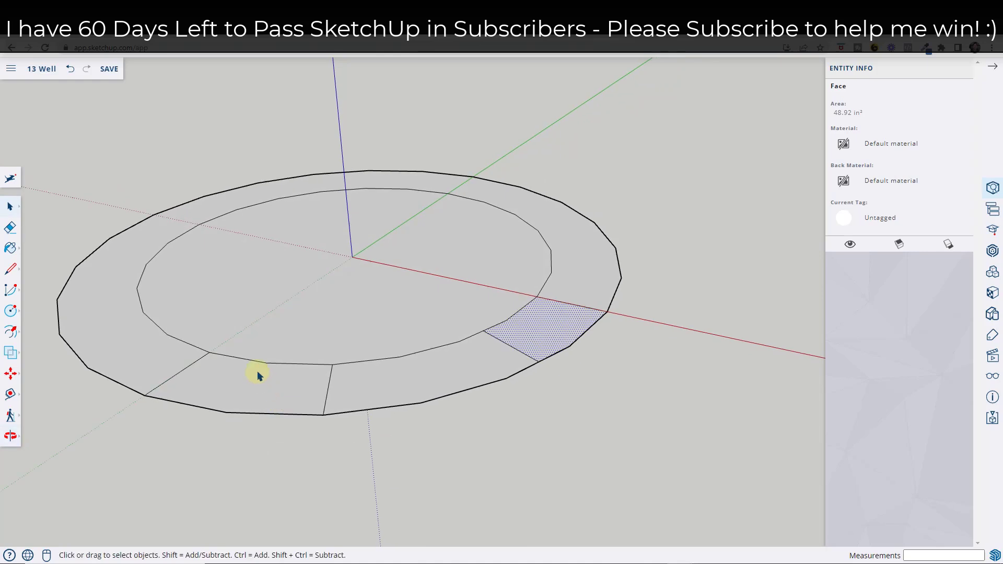
double_click(246, 385)
right_click(246, 384)
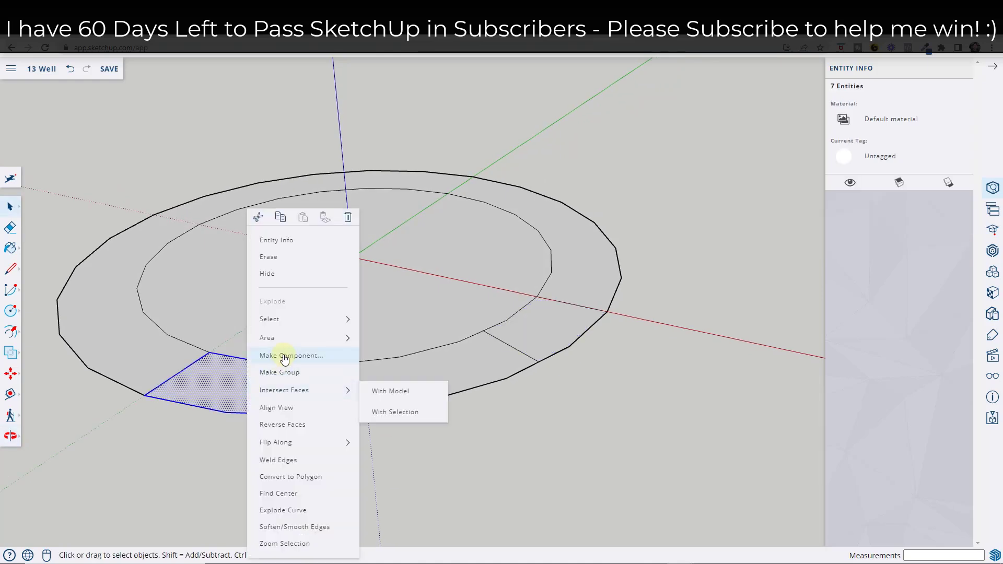
left_click(281, 355)
type("Bl")
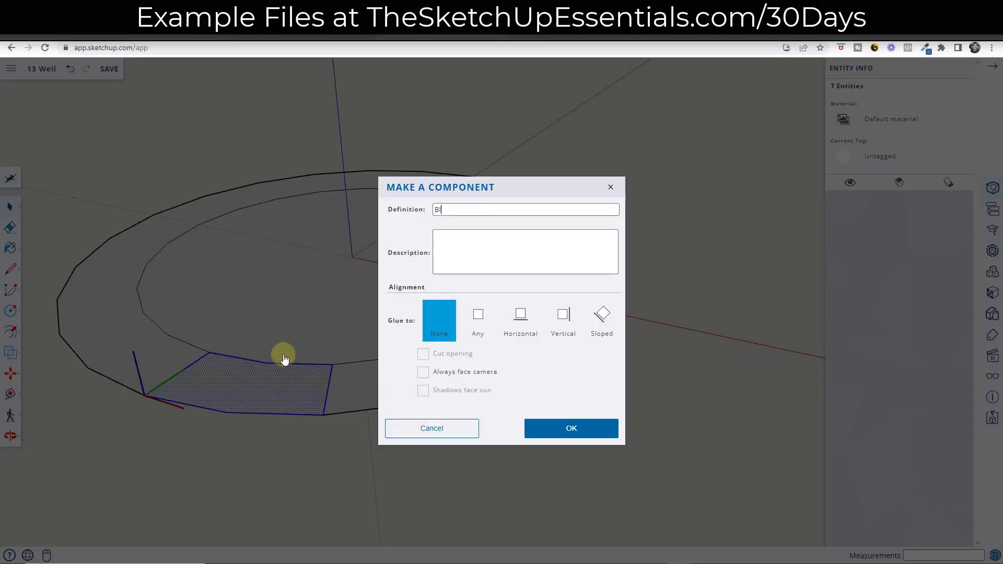
key("Return")
Step: Make the middle ring section and its bounding edges a component with the definition name Block 2
double_click(421, 379)
right_click(421, 379)
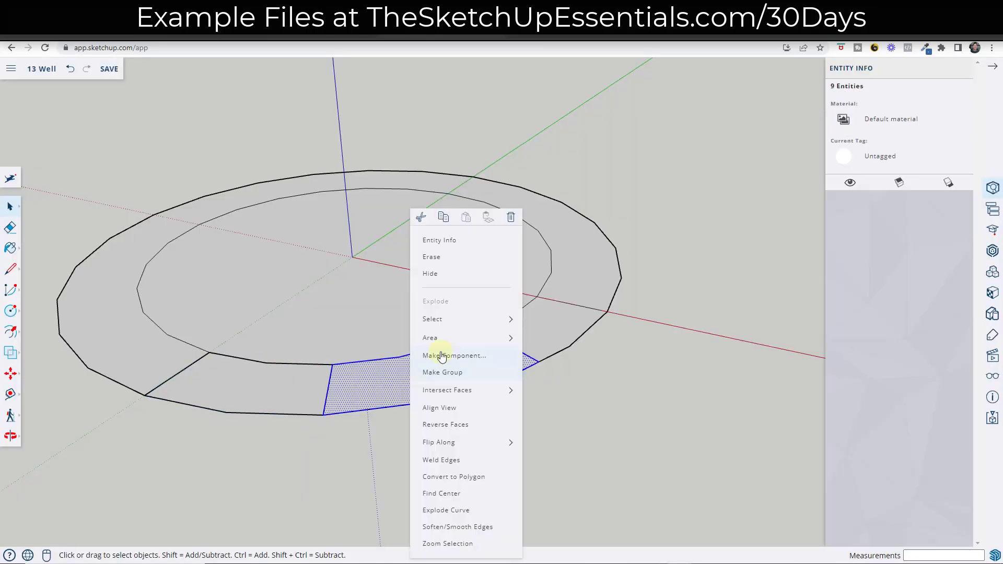
left_click(418, 371)
type("Block 2")
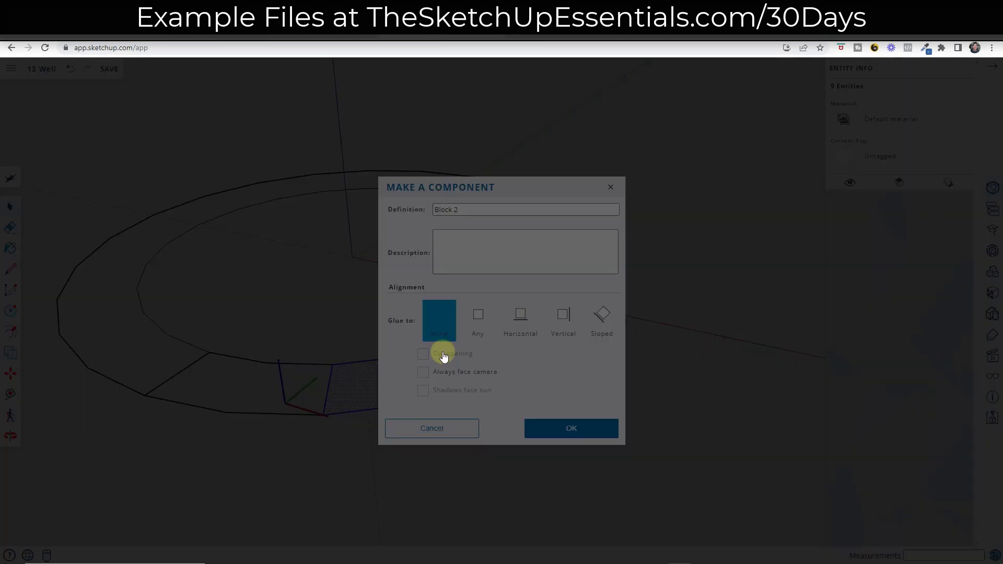
key("Return")
Step: Make the ring section beside the red axis, with its edges, a component with the definition name Block 3
double_click(546, 321)
right_click(546, 321)
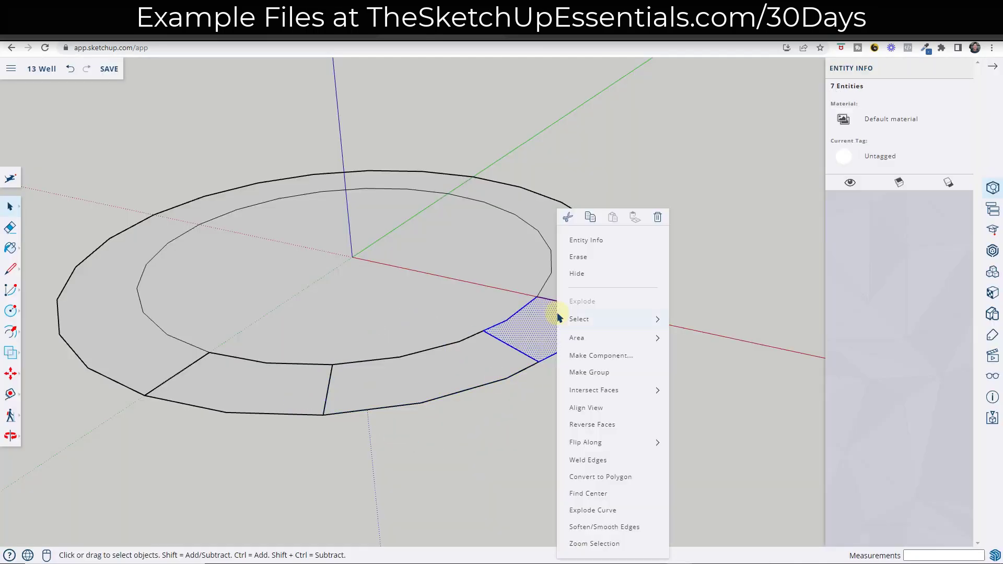
left_click(608, 357)
type("Bloc")
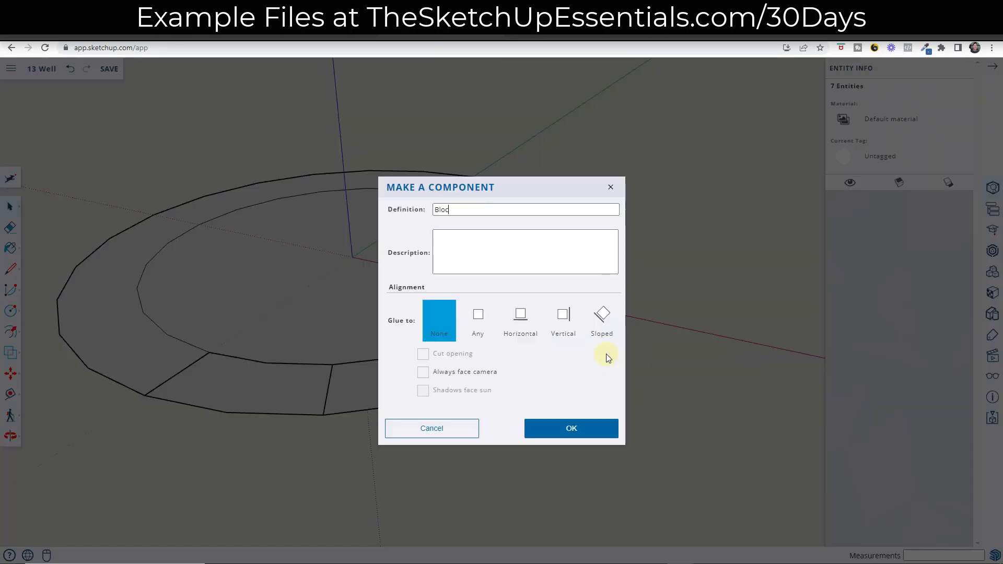
type("k 3")
key("Return")
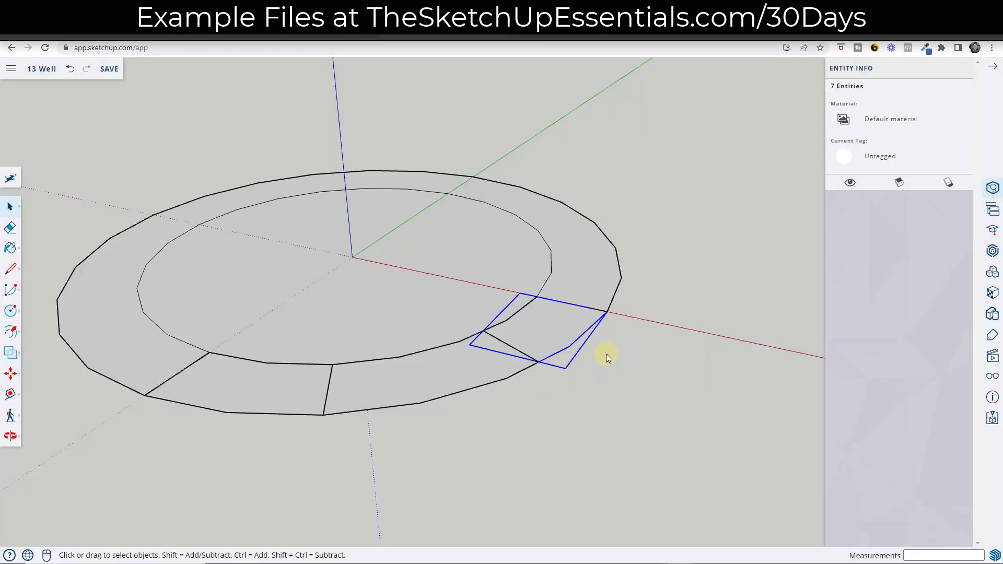
Step: Open the ring section component beside the green axis for editing and extrude its face upward 5 inches
middle_click_drag(632, 334, 587, 307)
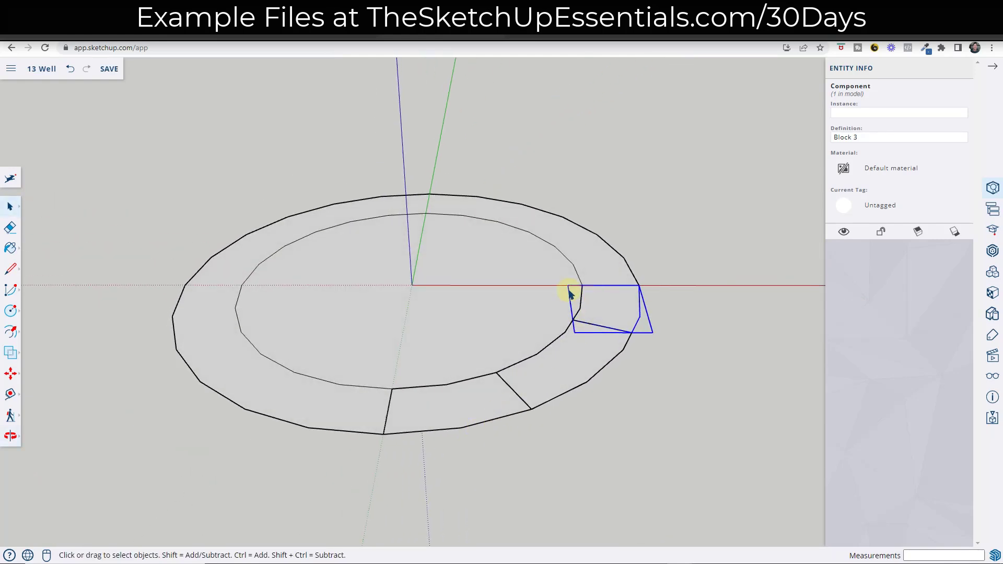
double_click(466, 397)
key("p")
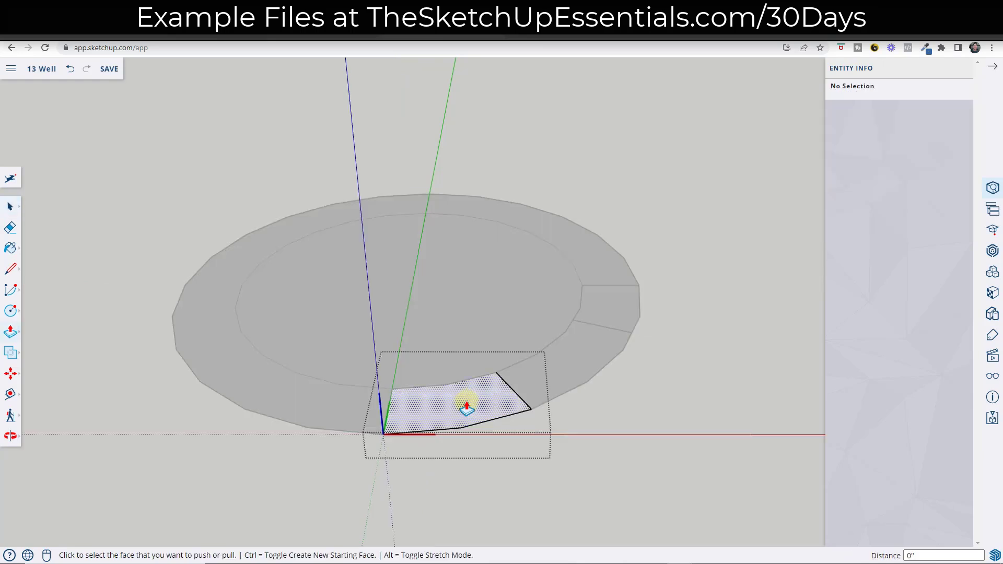
left_click(466, 403)
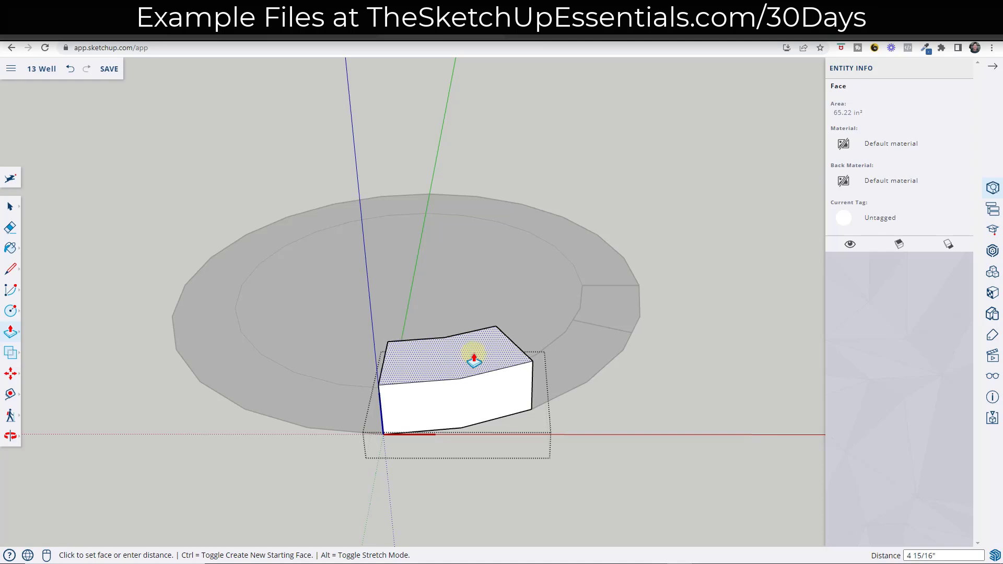
type("5")
key("Return")
key("space")
Step: Copy the edges around the block's top face downward about 3 3/8", adding an evenly spaced intermediate copy to form three horizontal bands
middle_click_drag(534, 412, 673, 355)
scroll(566, 336, "up", 3)
scroll(511, 296, "up", 3)
mouse_move(542, 316)
middle_mouse_down()
mouse_move(638, 293)
mouse_move(600, 350)
mouse_move(528, 316)
mouse_move(553, 314)
middle_mouse_up()
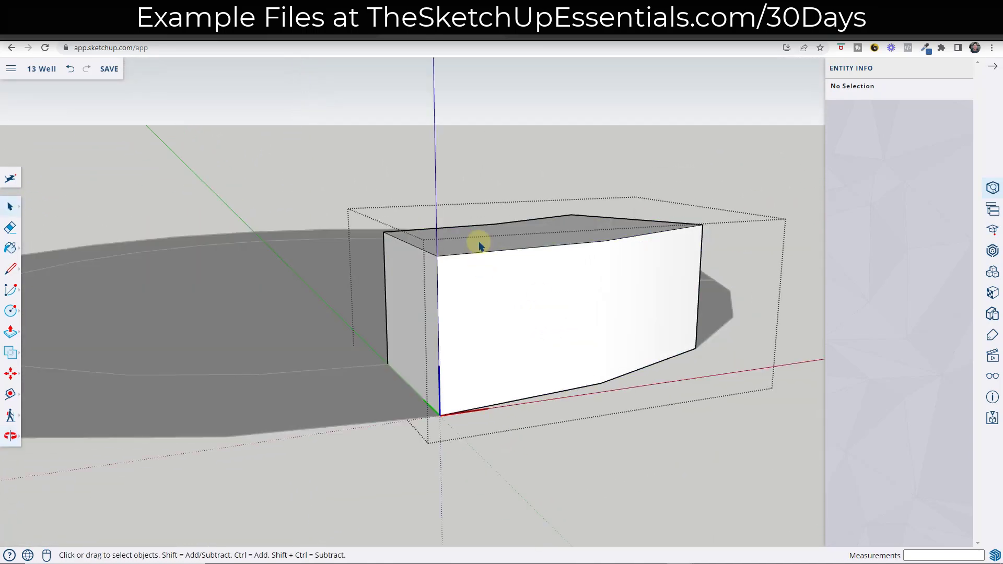
double_click(514, 237)
left_click(539, 243, "shift")
middle_click_drag(540, 260, 530, 351)
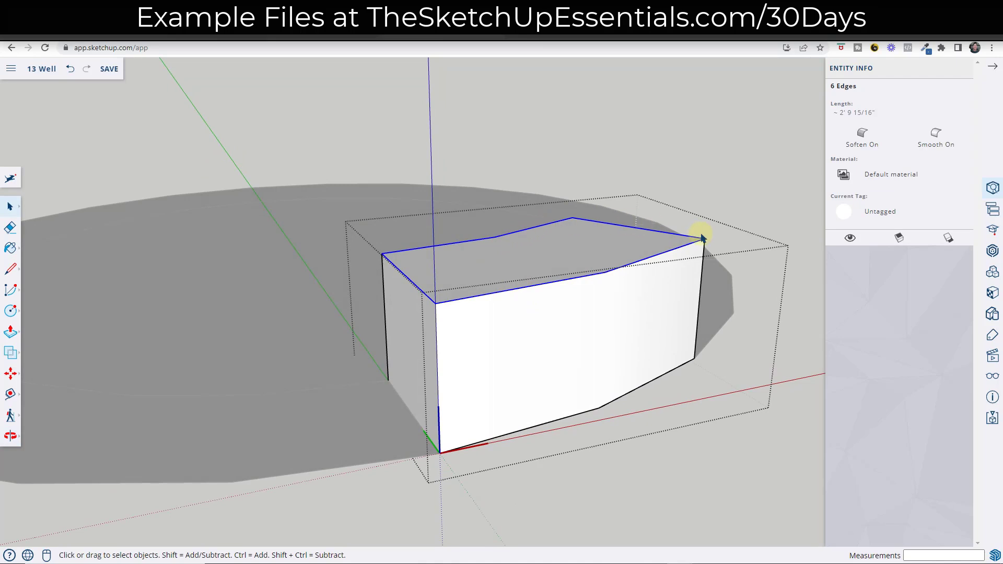
key("m")
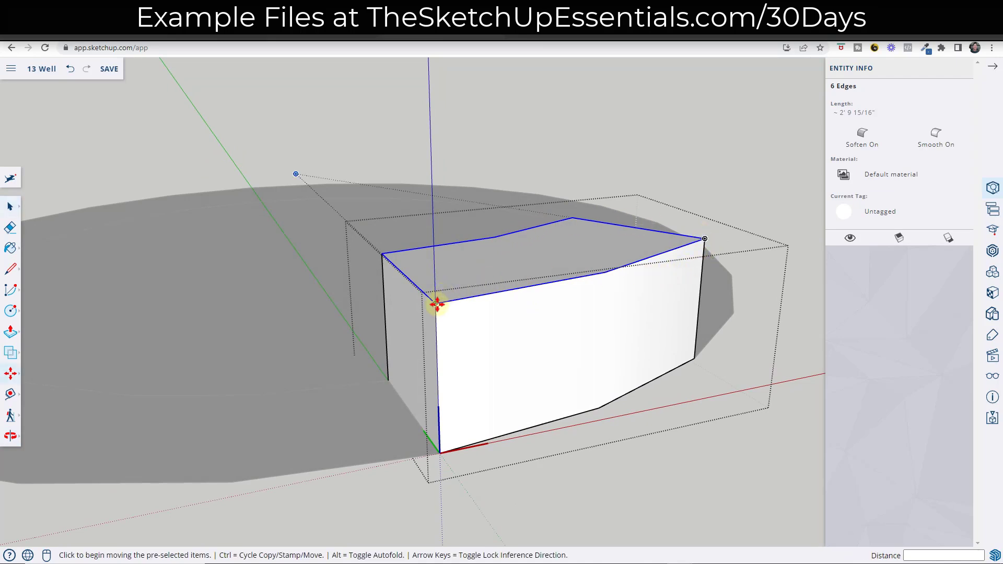
key("ctrl")
left_click(436, 304)
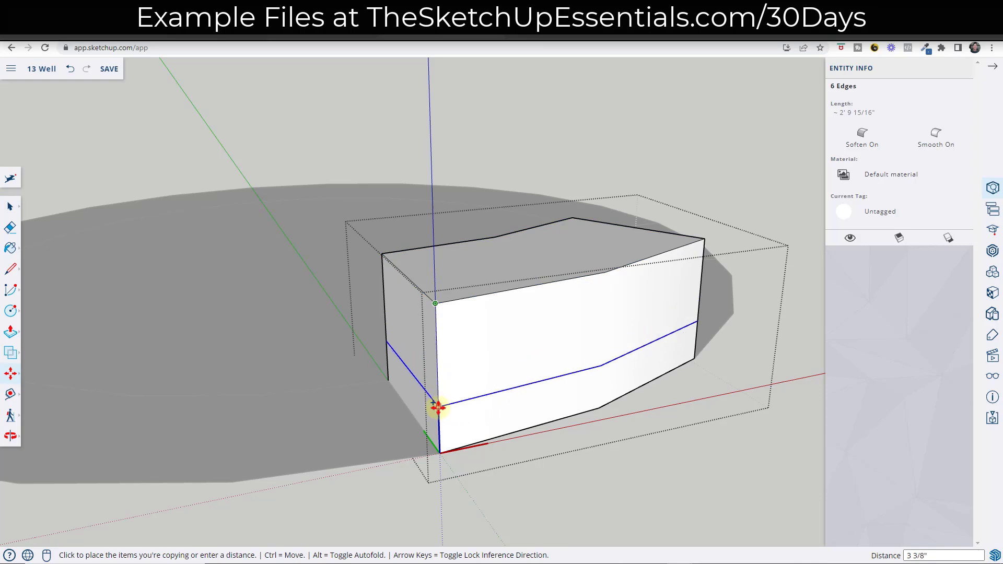
left_click(440, 407)
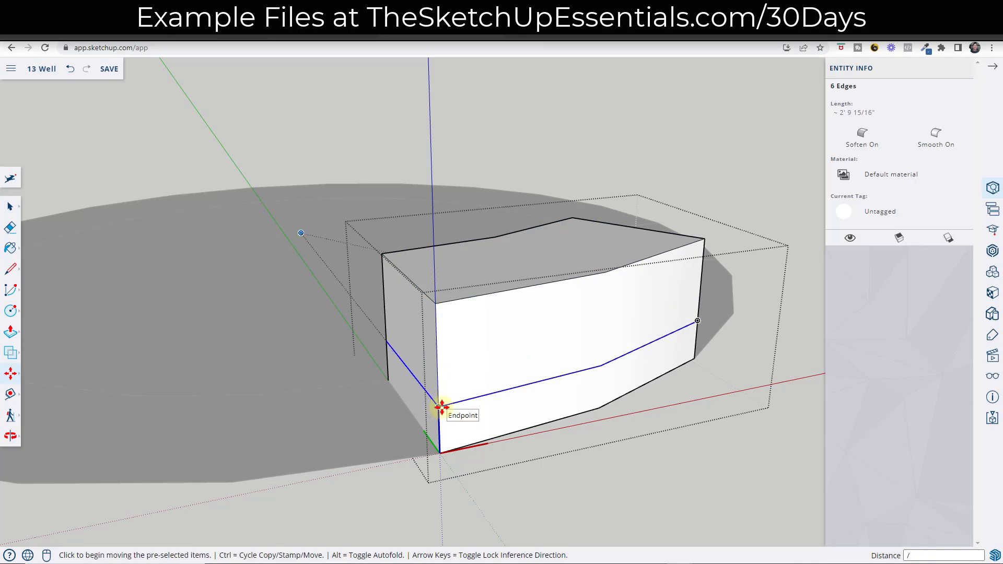
key("Return")
key("space")
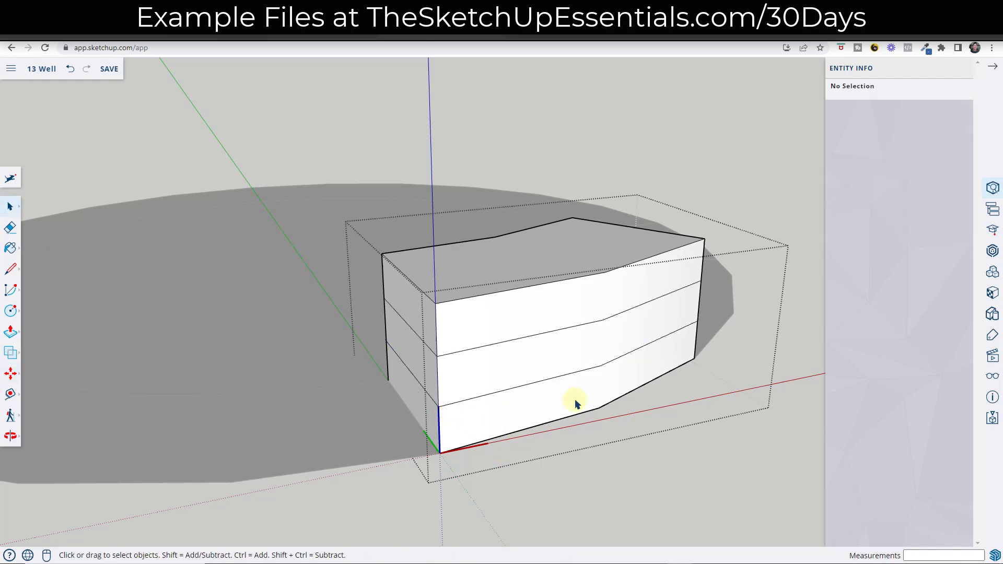
Step: Copy only the edges of the block's end faces beside the blue axis partway along the block as a crosswise division
middle_click_drag(537, 354, 515, 328)
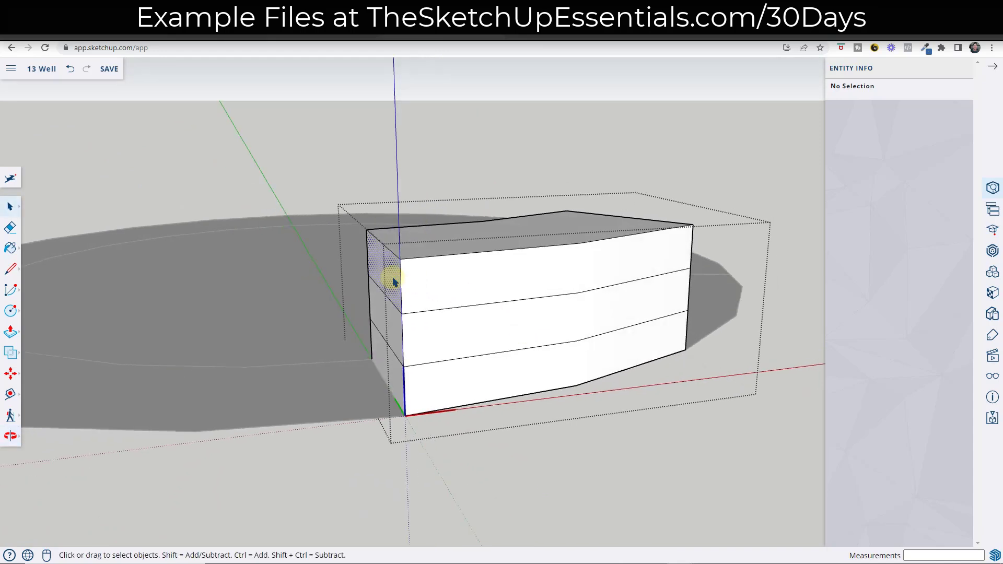
left_click(391, 287)
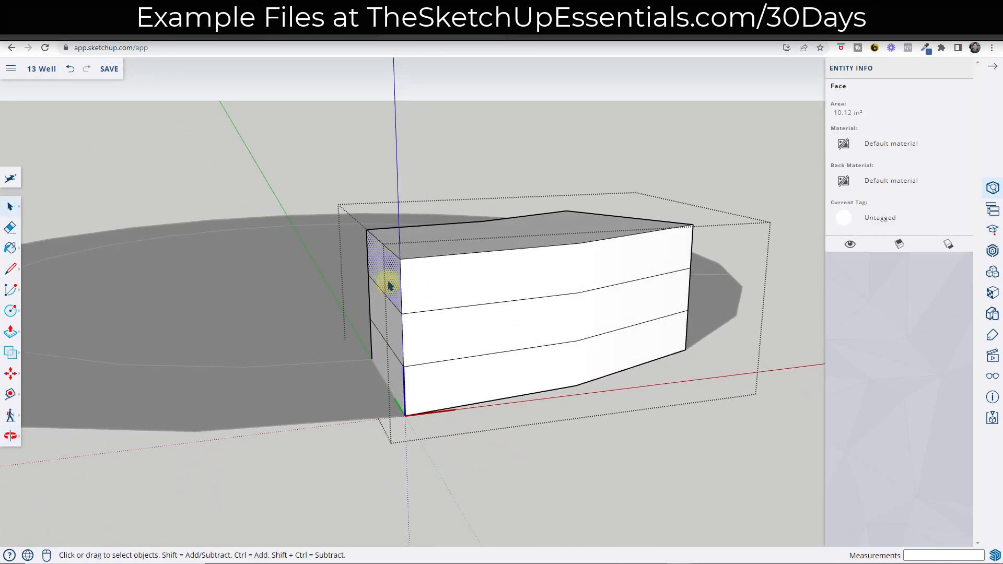
double_click(388, 282)
double_click(391, 330, "shift")
double_click(389, 370, "shift")
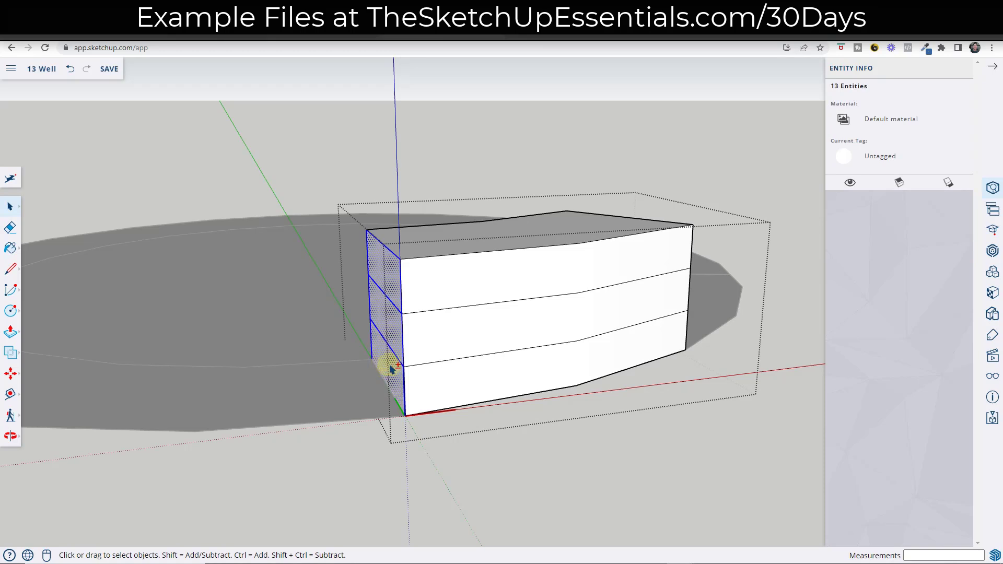
left_click(391, 368, "shift")
left_click(386, 314, "shift")
left_click(390, 282, "shift")
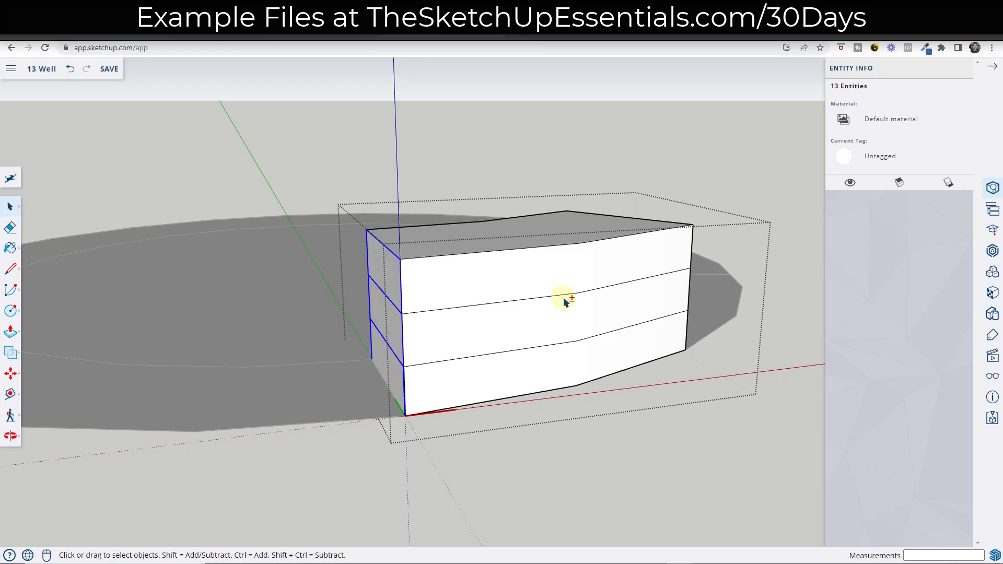
middle_click_drag(566, 298, 562, 313)
key("m")
left_click(404, 285)
key("ctrl")
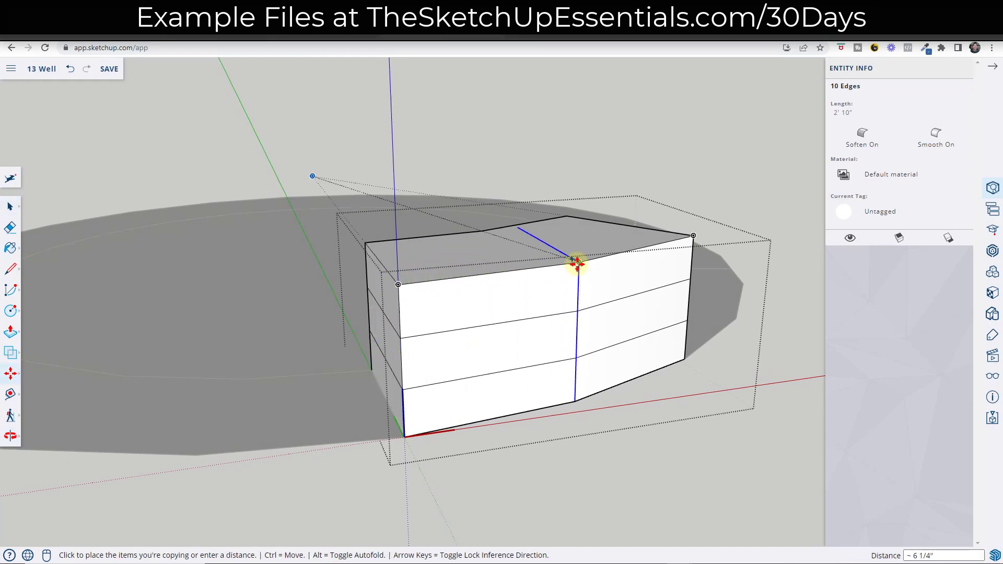
left_click(492, 272)
Step: Copy the edges of the block's opposite end inward about 2 9/16" as a second crosswise division, and clear the selection
middle_click_drag(686, 298, 421, 304)
key("space")
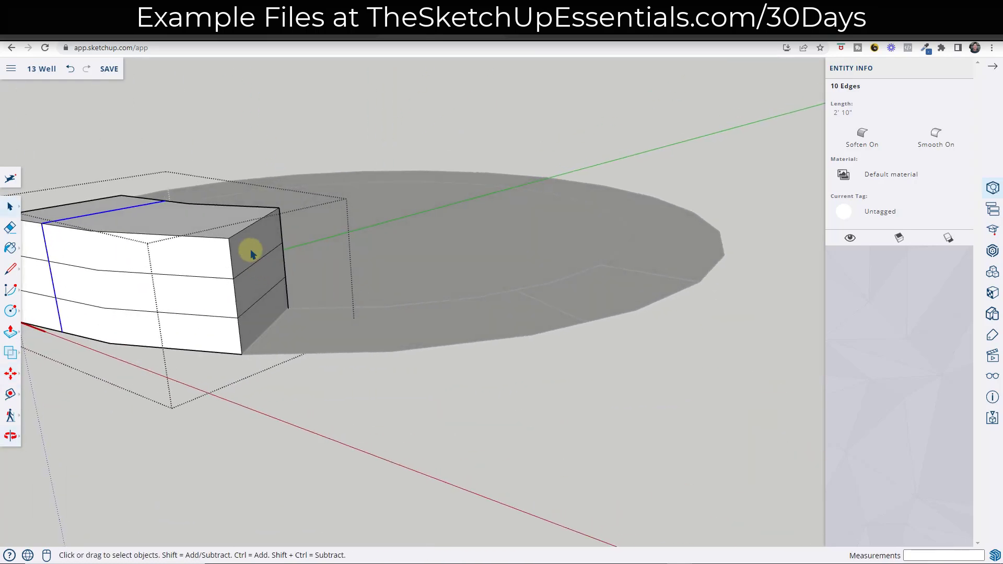
left_click(256, 289, "ctrl")
left_click(264, 319, "ctrl")
left_click(264, 320, "shift")
left_click(253, 280, "shift")
left_click(254, 253, "shift")
scroll(457, 233, "down", 5)
scroll(286, 232, "up", 3)
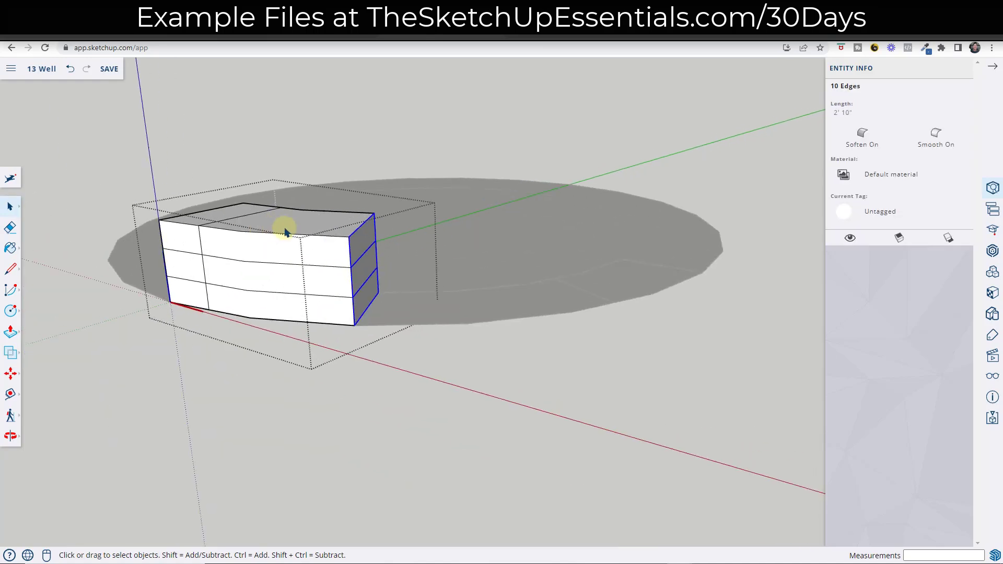
key("m")
key("ctrl")
left_click(344, 234)
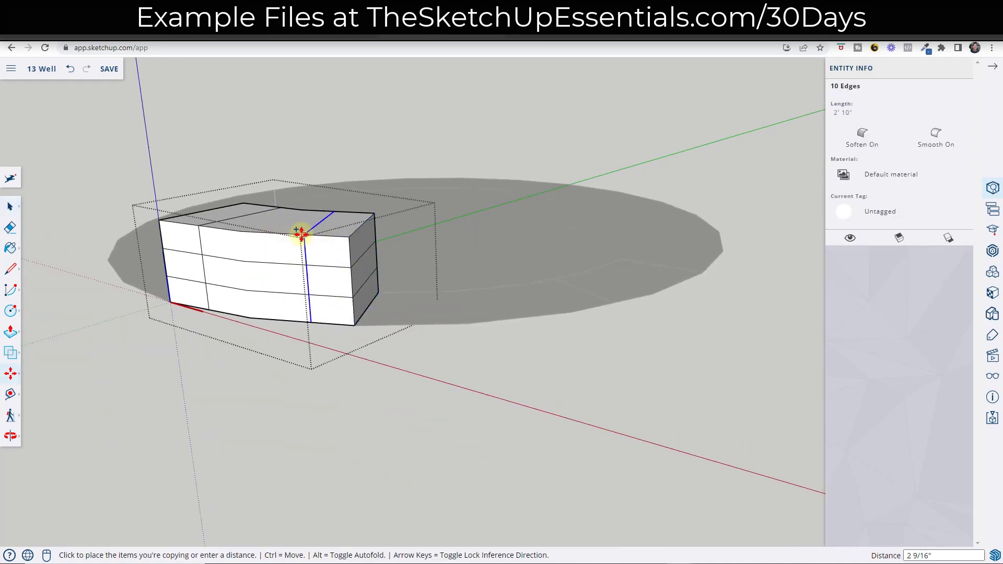
key("Escape")
middle_click_drag(240, 273, 715, 319)
key("space")
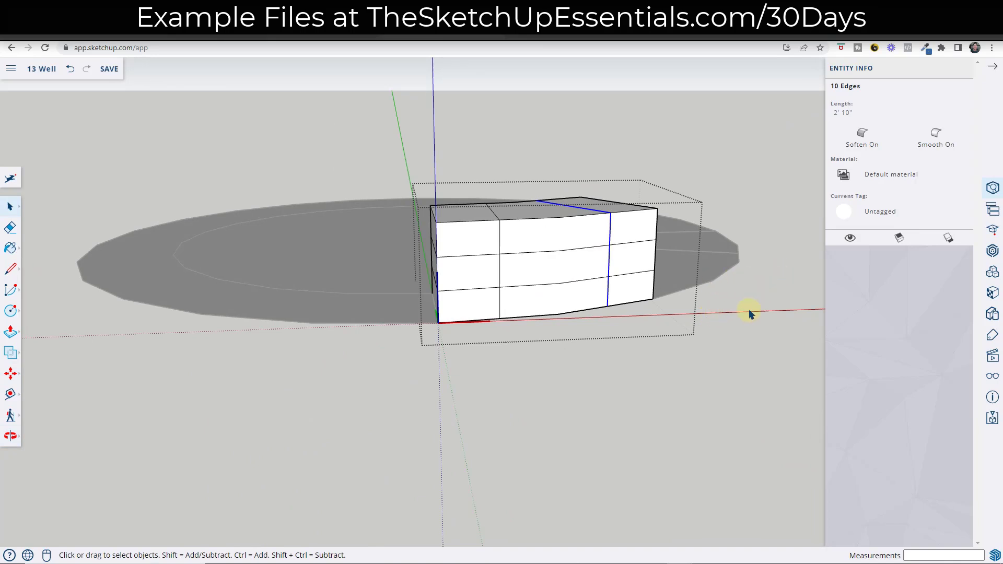
left_click(631, 328)
left_click(632, 332)
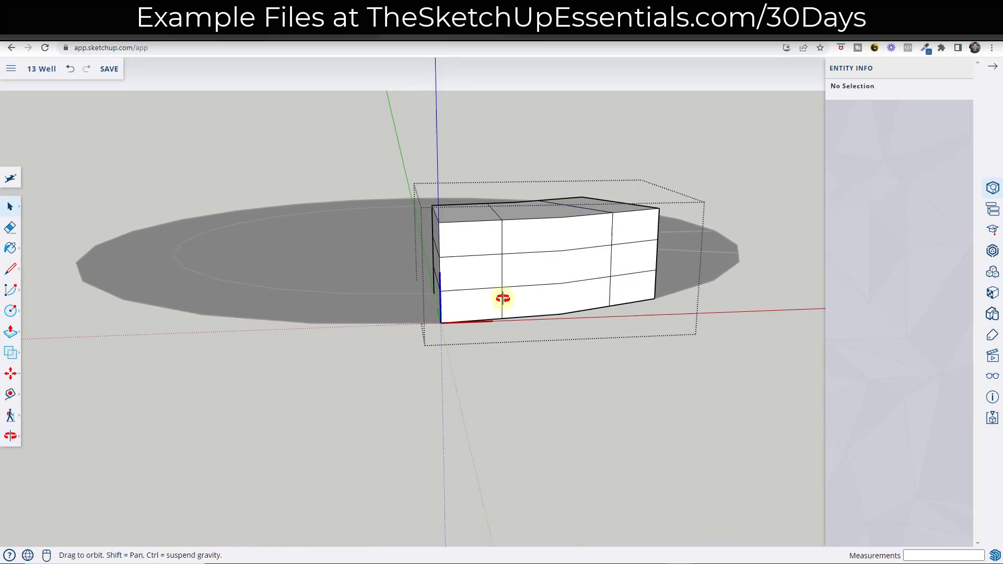
Step: Move division points on the block's outer face and the outer top corner beside the blue axis slightly out of line
middle_click_drag(497, 294, 601, 298)
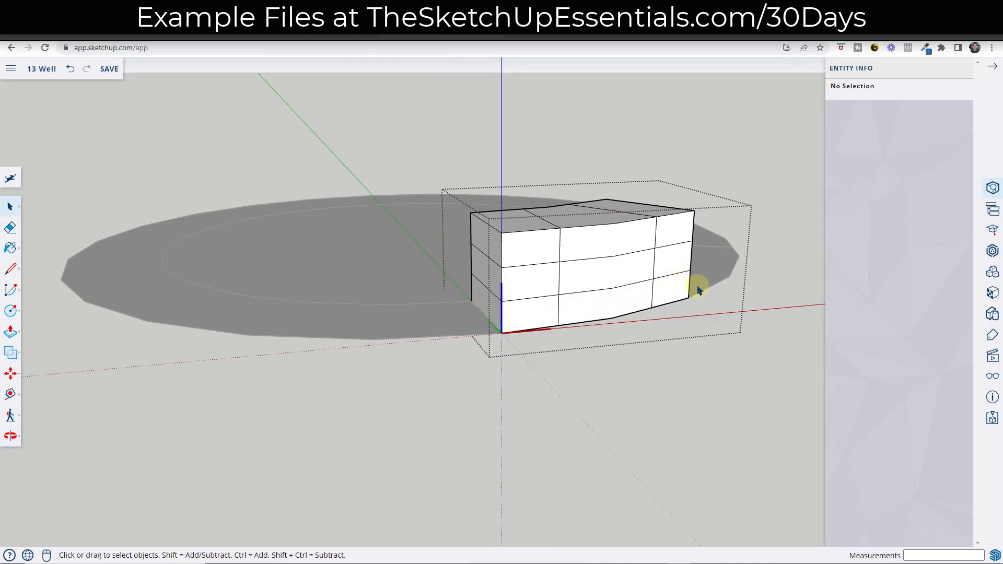
scroll(679, 253, "up", 2)
middle_click_drag(595, 246, 594, 235)
key("m")
scroll(486, 244, "up", 6)
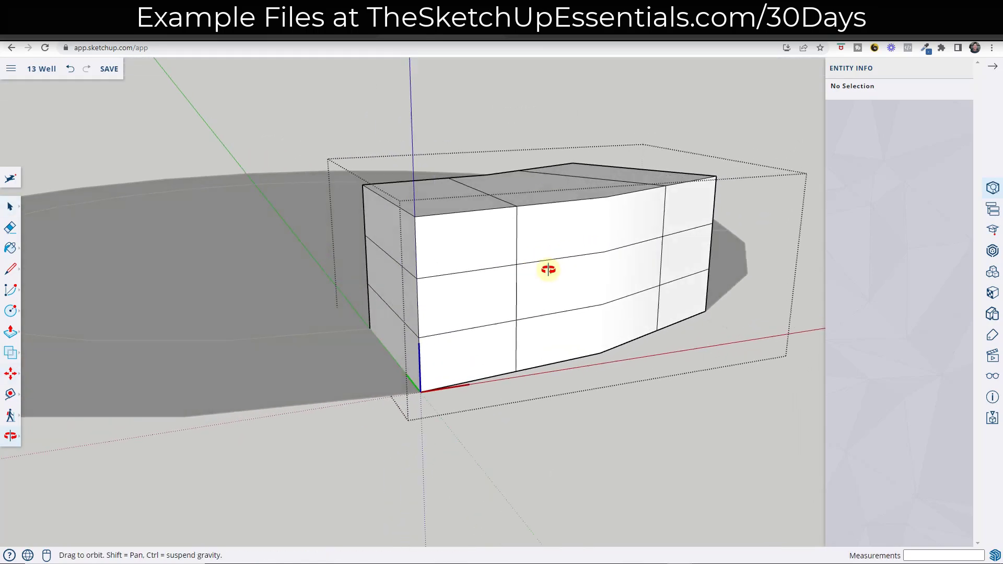
left_click(500, 264)
middle_click_drag(575, 293, 670, 312)
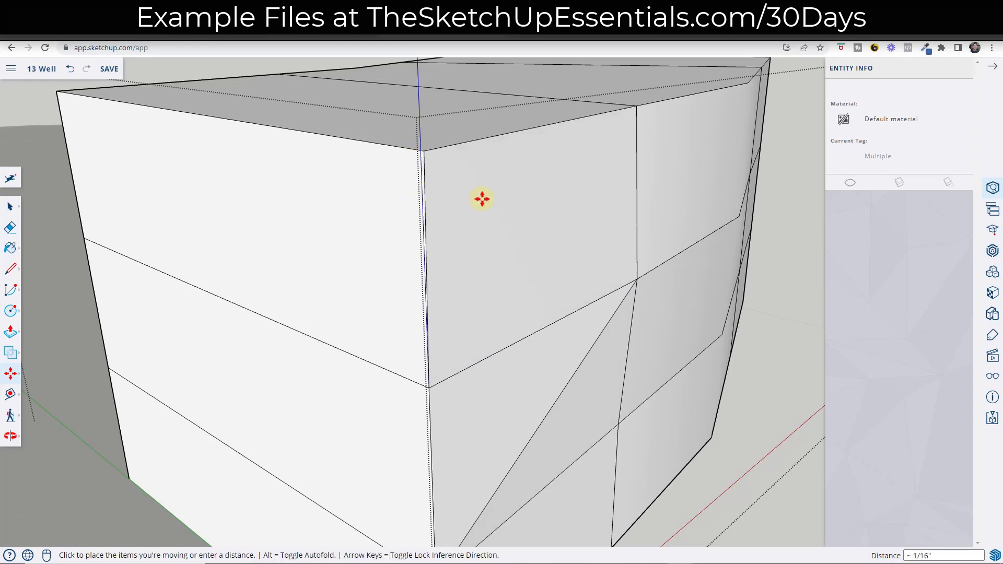
left_click(442, 152)
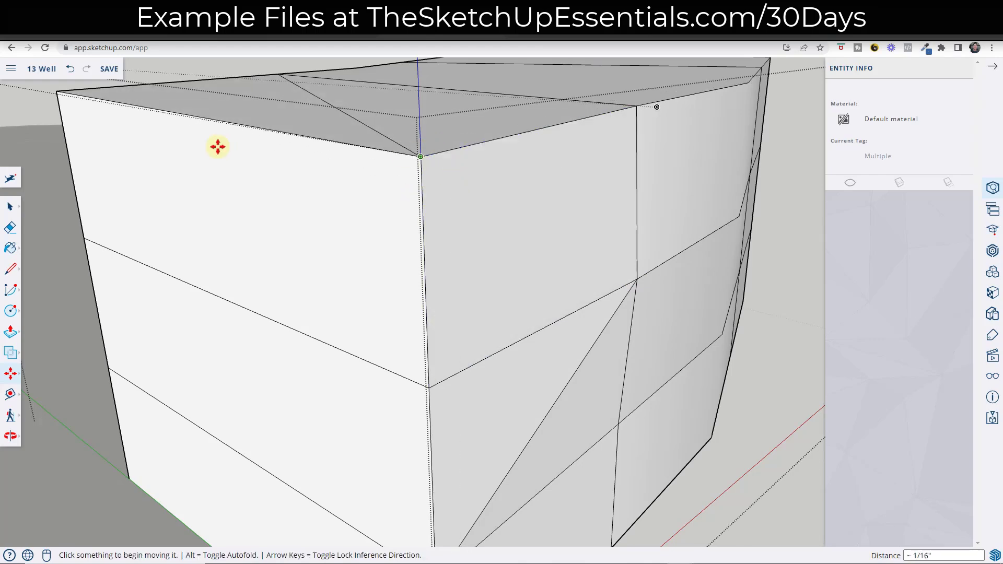
Step: Lower the inner top corner of the same end about 3/16" and shift the division point below it inward
left_click(57, 92)
left_click(61, 111)
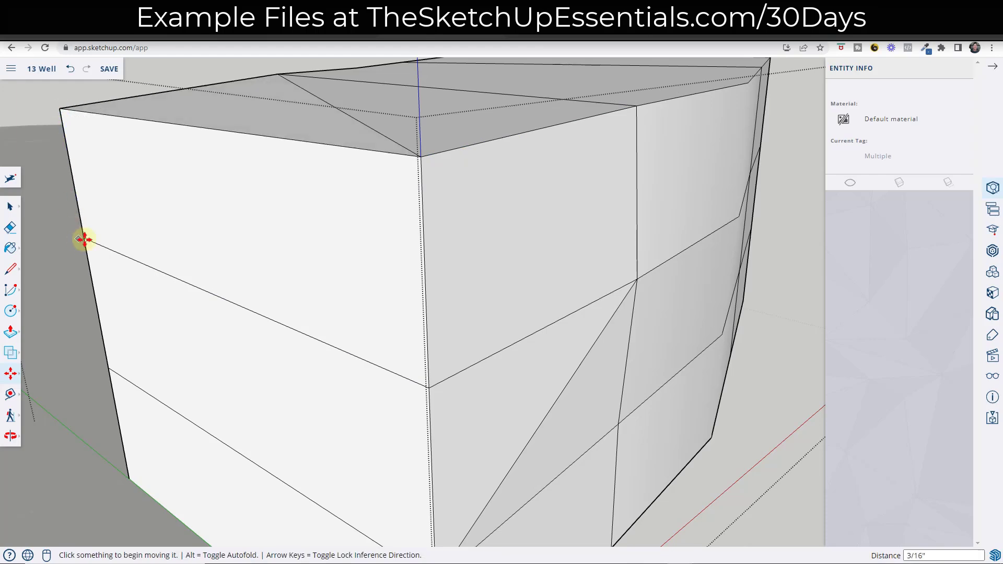
left_click(86, 240)
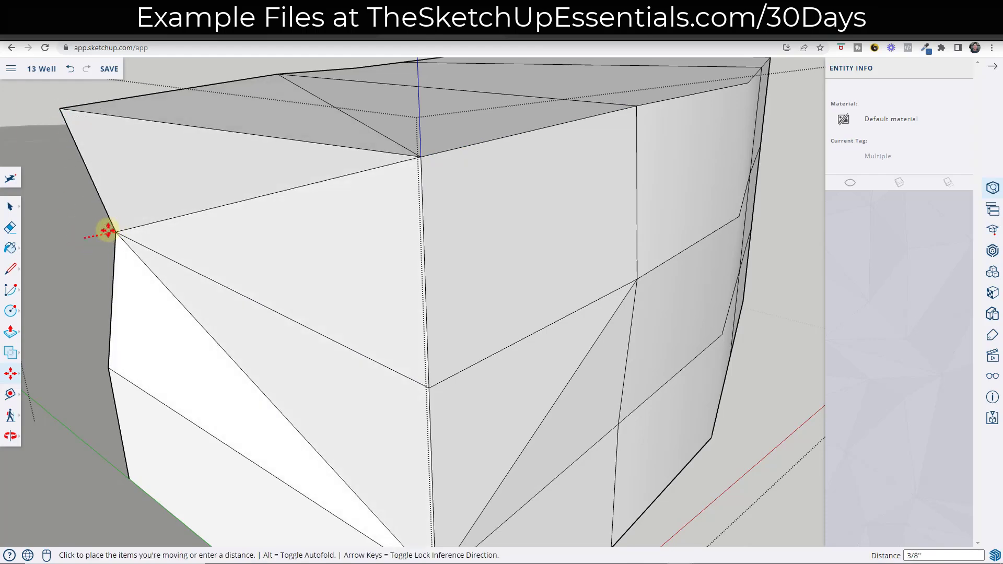
left_click(99, 233)
scroll(155, 241, "down", 6)
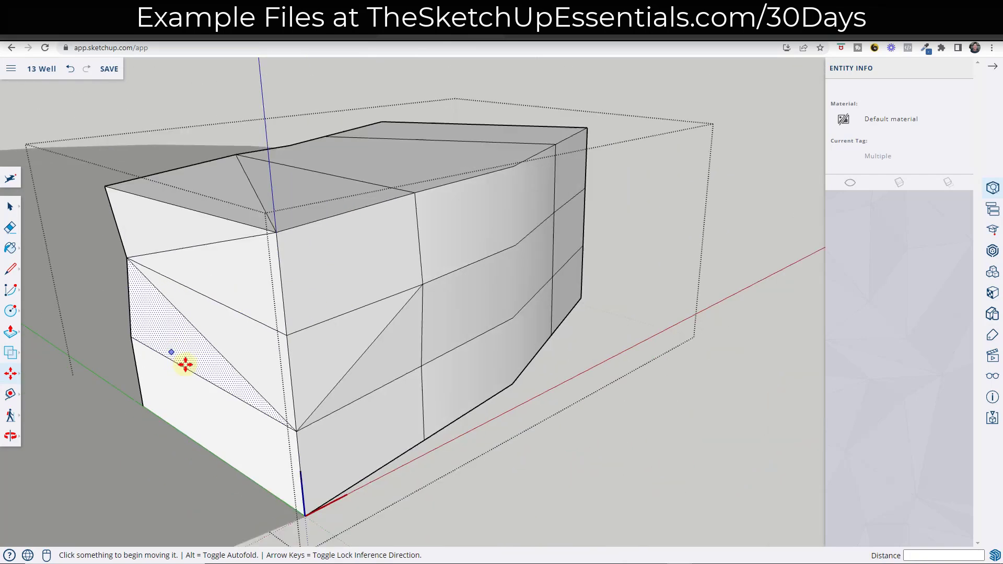
Step: Lower the points where the crosswise divisions meet the outer top edge, the first about 1/8", and adjust the far outer top corner
left_click(374, 238)
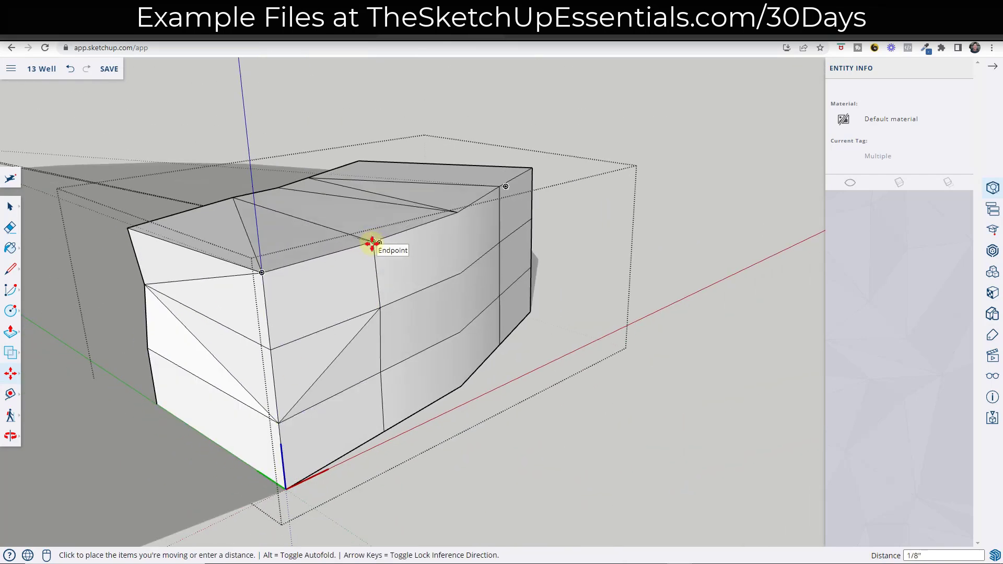
left_click(373, 242)
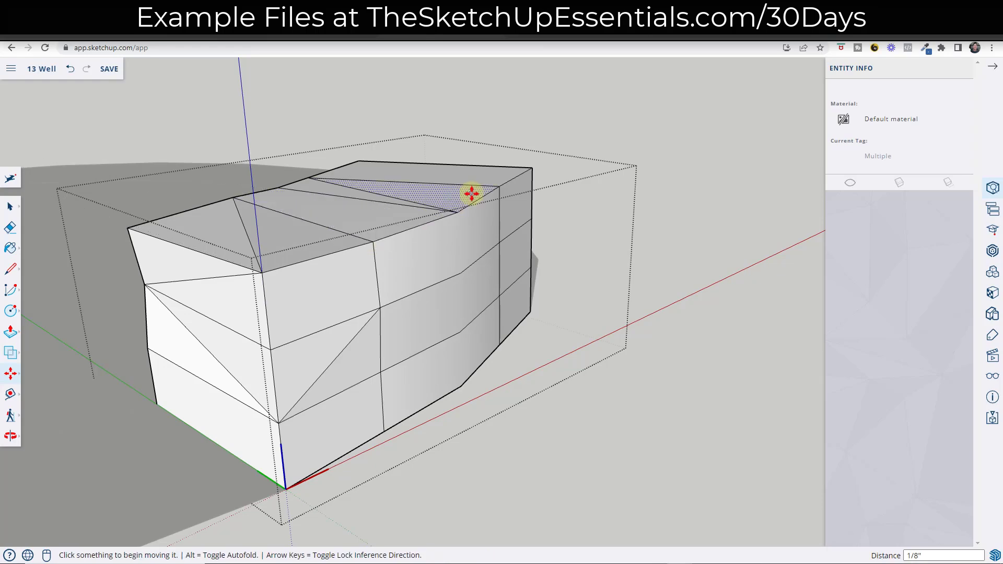
left_click(500, 191)
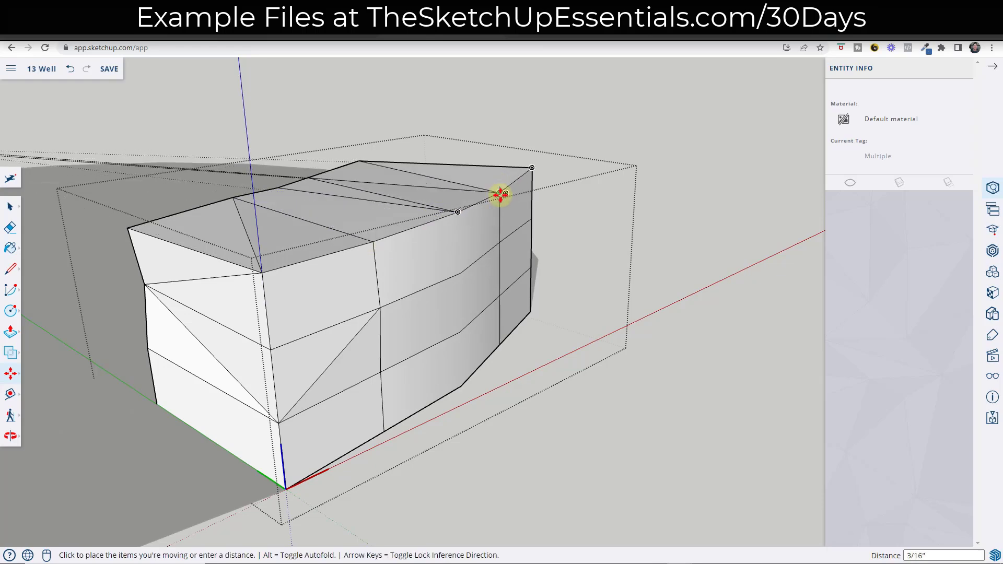
scroll(500, 191, "up", 3)
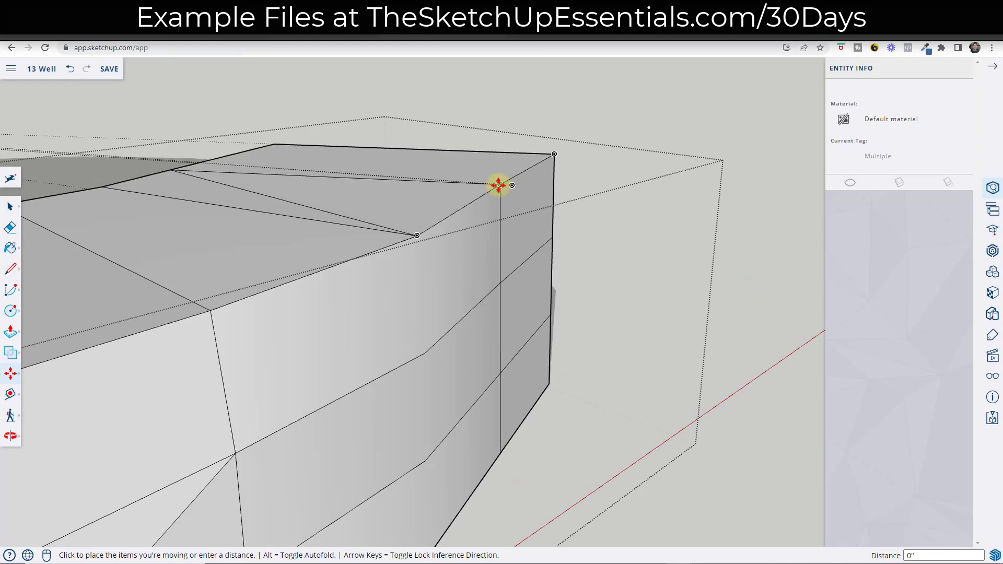
left_click(553, 155)
left_click(555, 157)
left_click(556, 165)
Step: Shift the two intermediate points on the outer vertical edge of the block's opposite end to make it irregular
scroll(570, 219, "down", 10)
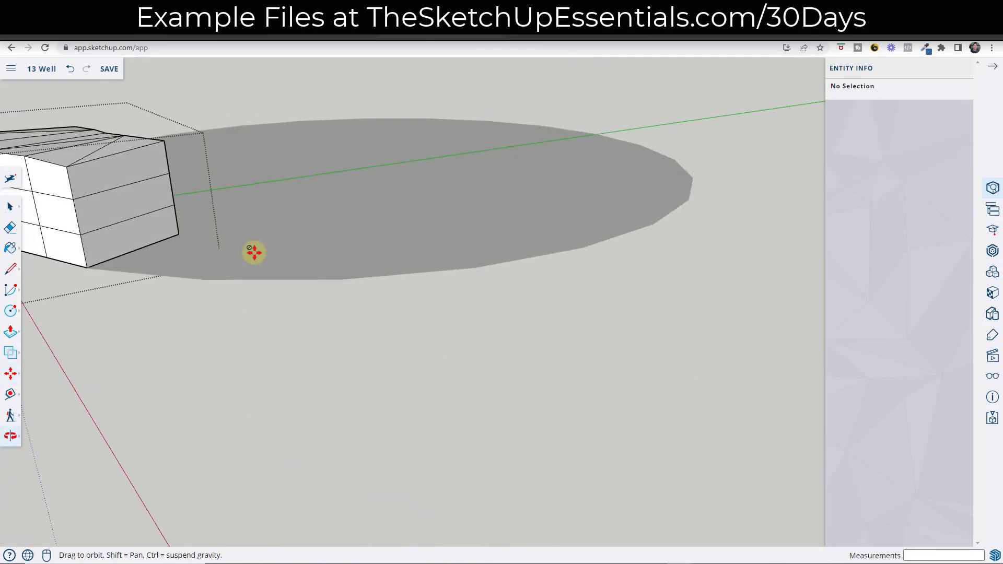
scroll(273, 202, "up", 8)
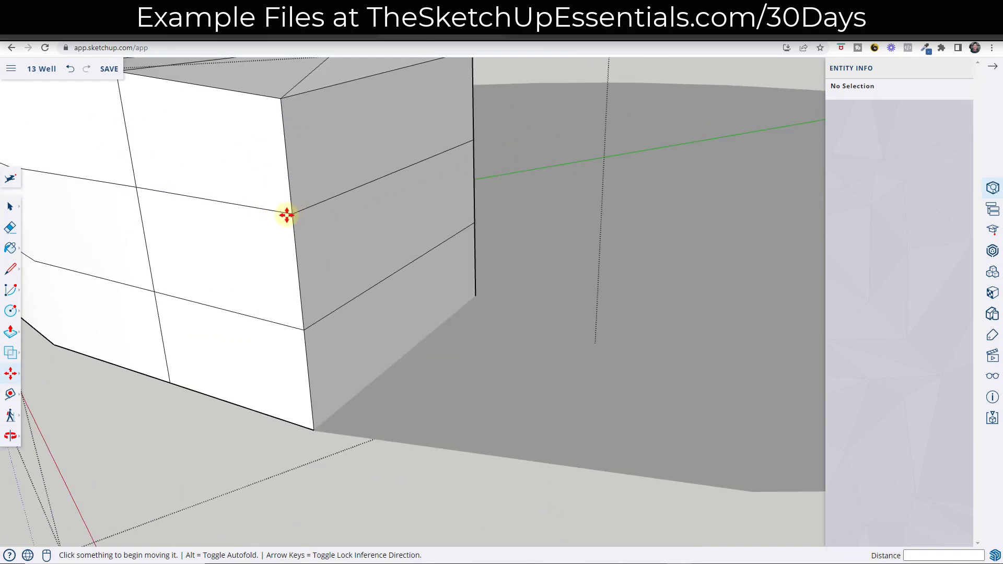
left_click(291, 212)
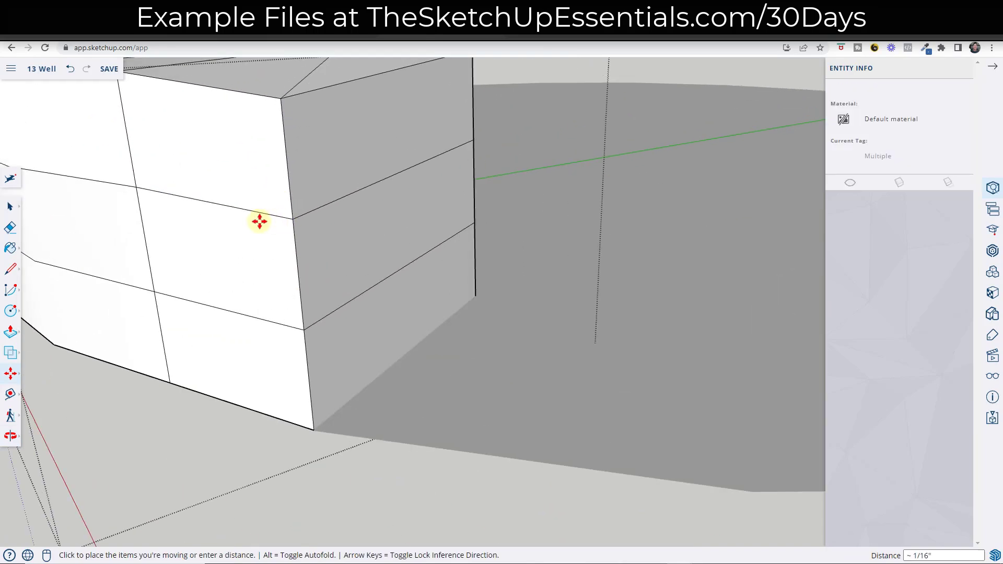
left_click(300, 218)
left_click(303, 328)
left_click(321, 326)
left_click(323, 325)
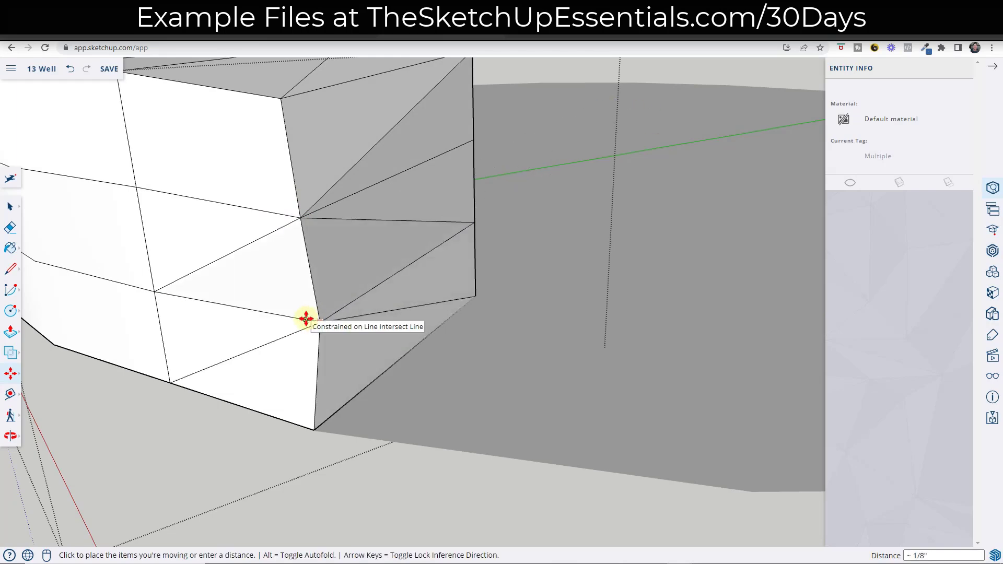
left_click(307, 318)
scroll(448, 289, "down", 6)
middle_click_drag(318, 351, 266, 317)
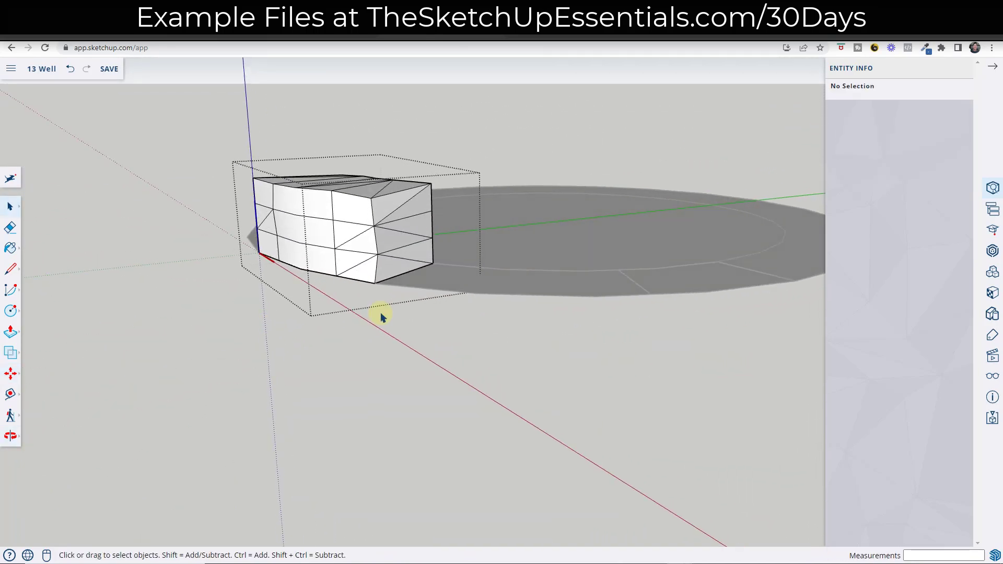
Step: Shift the nearest intersection of the lower division line on the block's inner face about 3/8" out of line
scroll(397, 229, "up", 5)
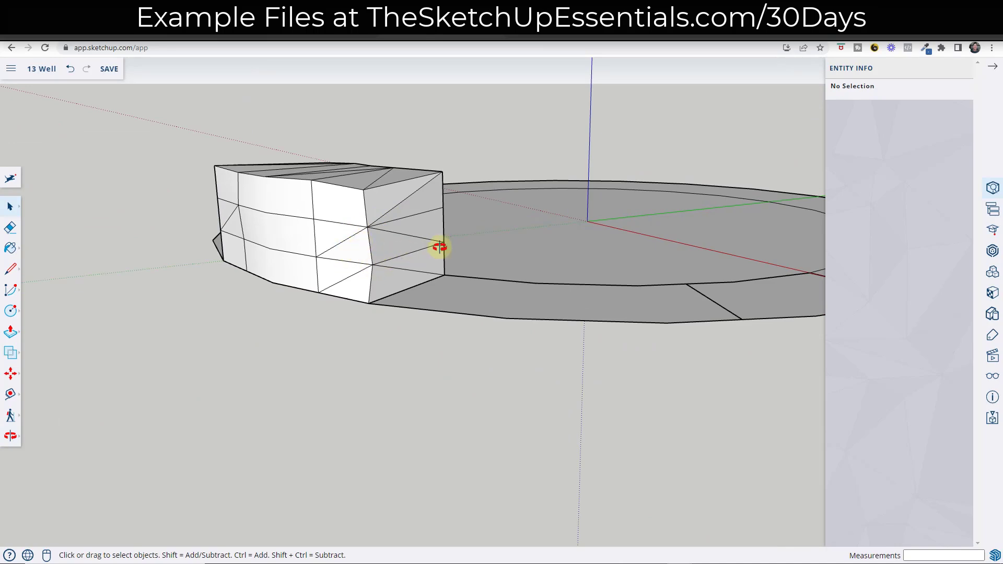
middle_click_drag(442, 249, 36, 264)
scroll(291, 157, "up", 8)
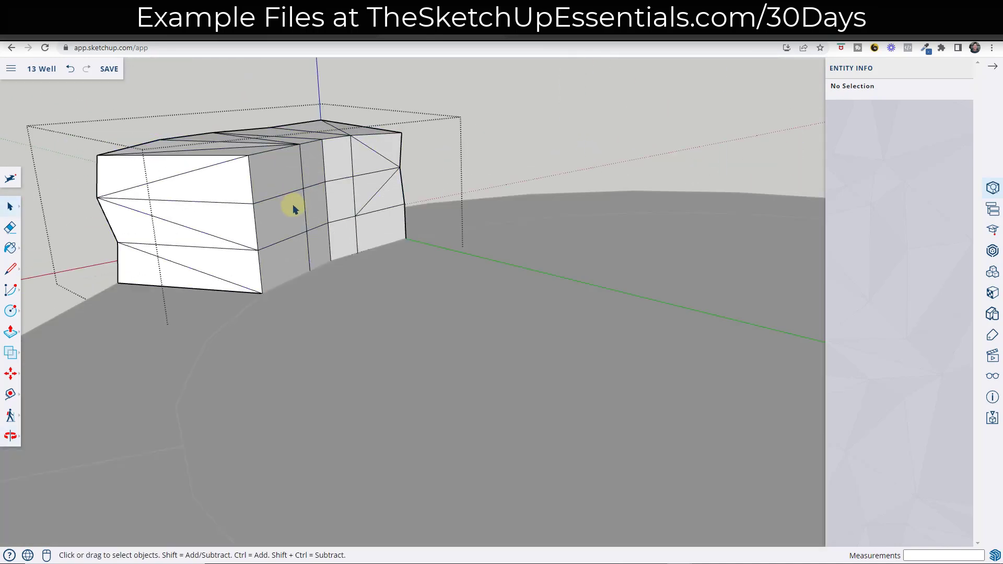
key("m")
scroll(298, 212, "up", 5)
left_click(296, 245)
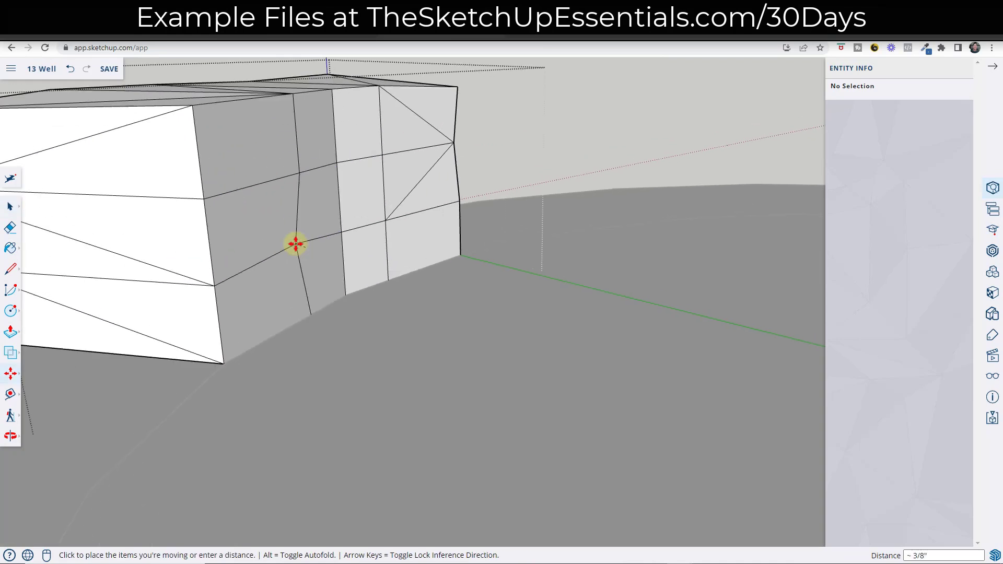
left_click(298, 244)
Step: Shift the other lower division intersection, the lower point on the far vertical edge and an upper intersection on the block's inner face
left_click(387, 221)
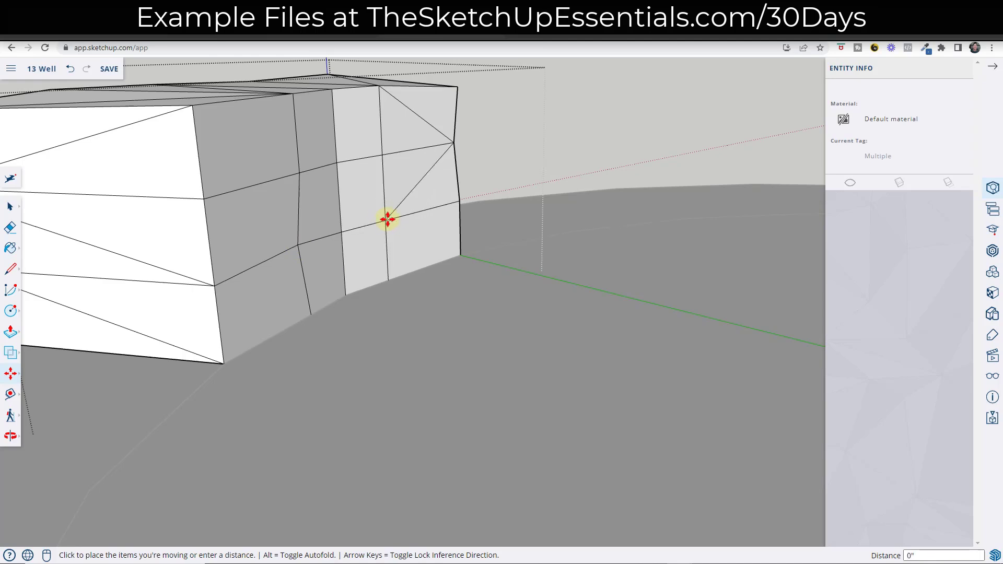
left_click(394, 222)
left_click(460, 202)
left_click(459, 211)
left_click(303, 175)
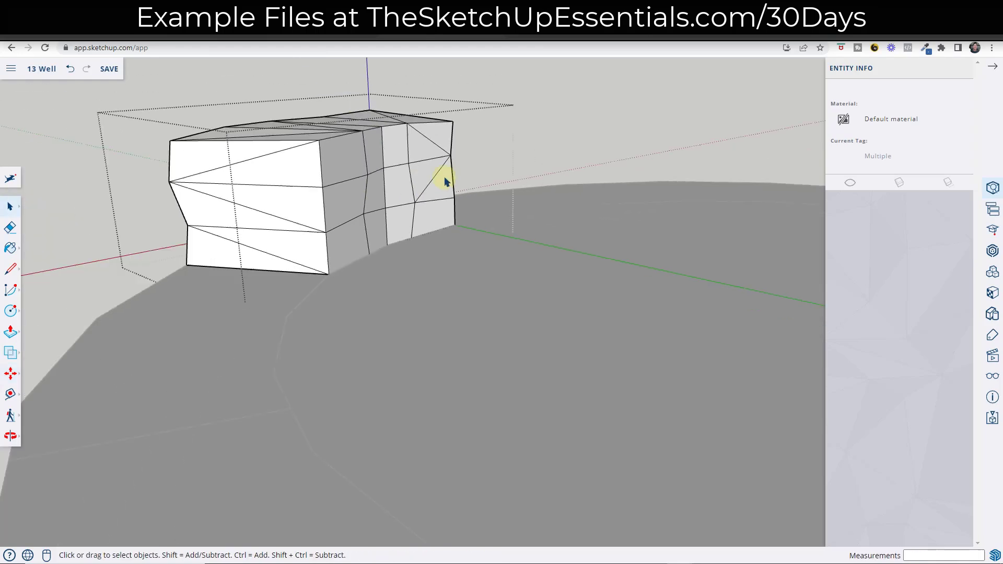
Step: Move the upper division point on the near end's inner vertical edge 1/4" and close the block for editing
middle_click_drag(446, 180, 386, 201)
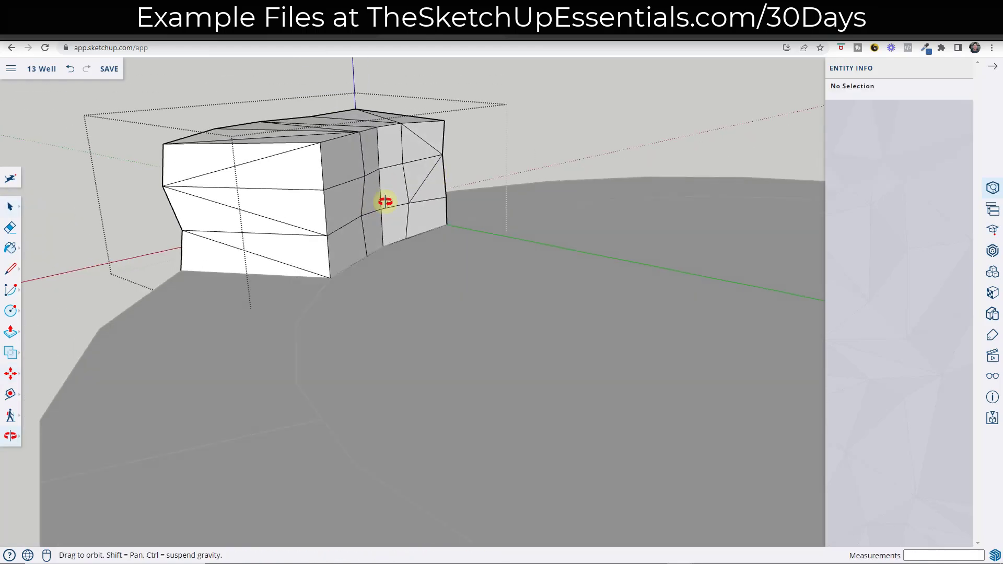
key("m")
scroll(330, 191, "up", 5)
left_click(332, 184)
left_click(337, 186)
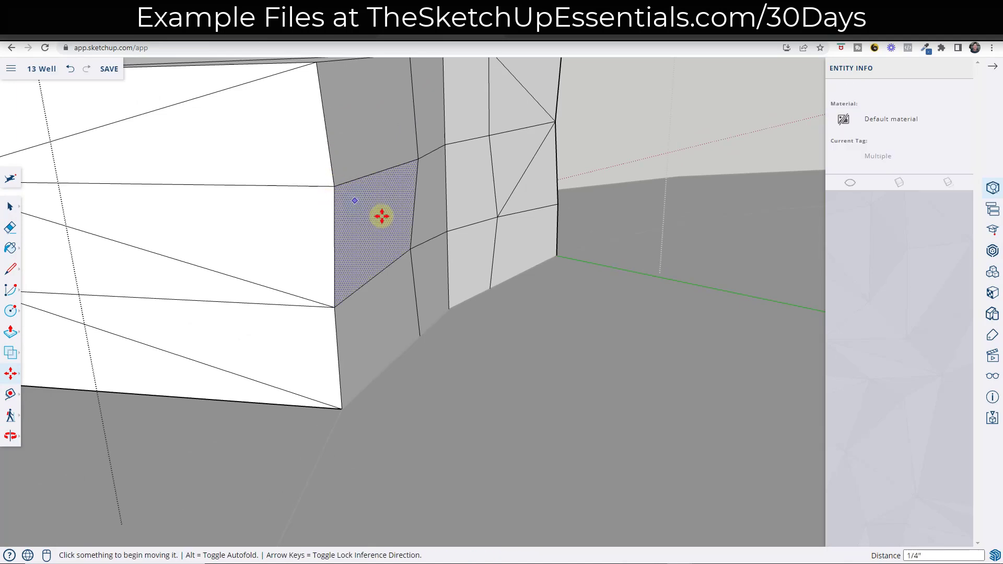
scroll(360, 216, "down", 10)
middle_click_drag(359, 228, 576, 209)
scroll(575, 208, "down", 5)
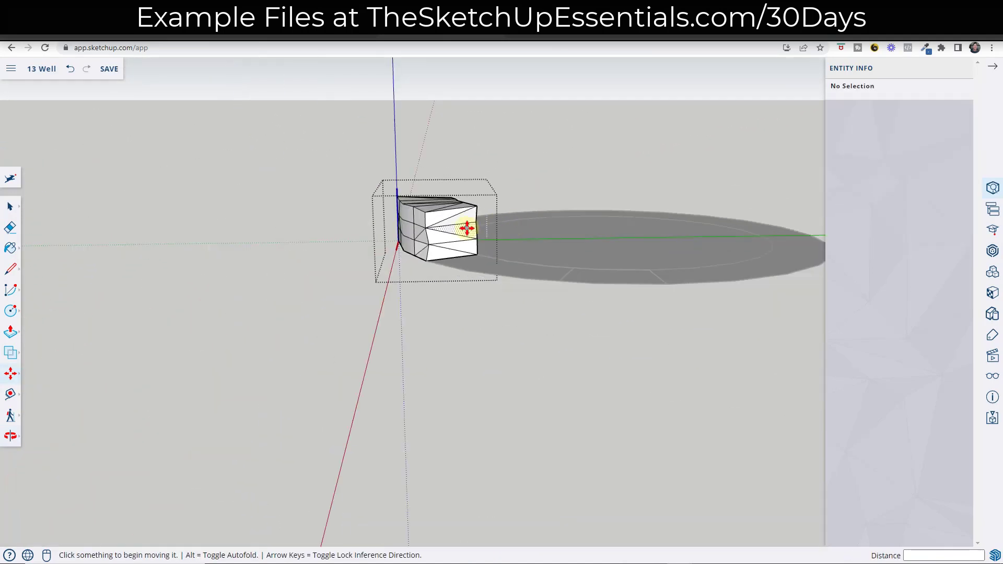
middle_click_drag(468, 228, 609, 220)
key("space")
left_click(551, 273)
Step: Smooth all edges of the distorted block and soften them including coplanar ones, with the angle set to 35
middle_click_drag(542, 248, 654, 249)
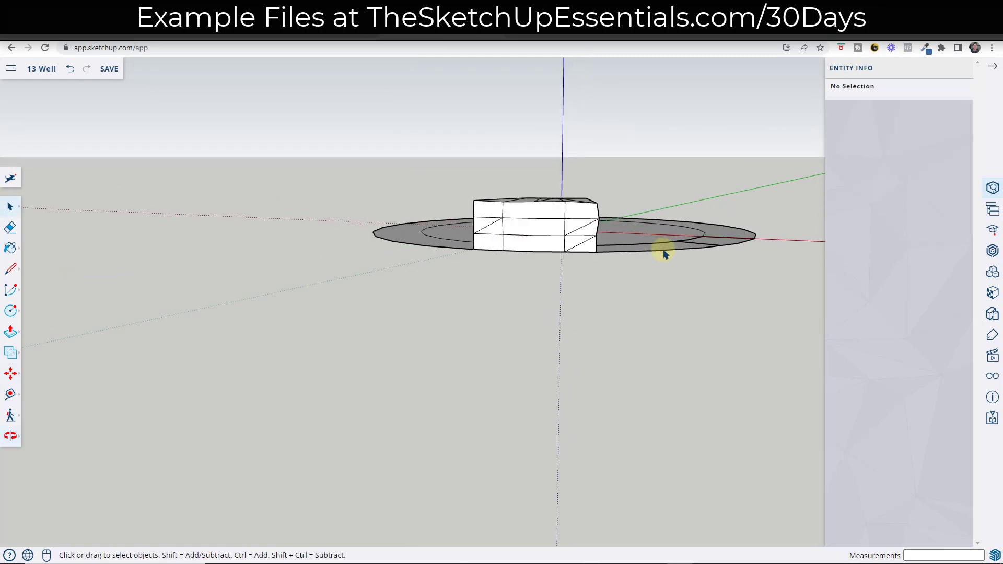
scroll(601, 241, "up", 6)
mouse_move(504, 238)
middle_mouse_down()
mouse_move(358, 277)
mouse_move(494, 221)
middle_mouse_up()
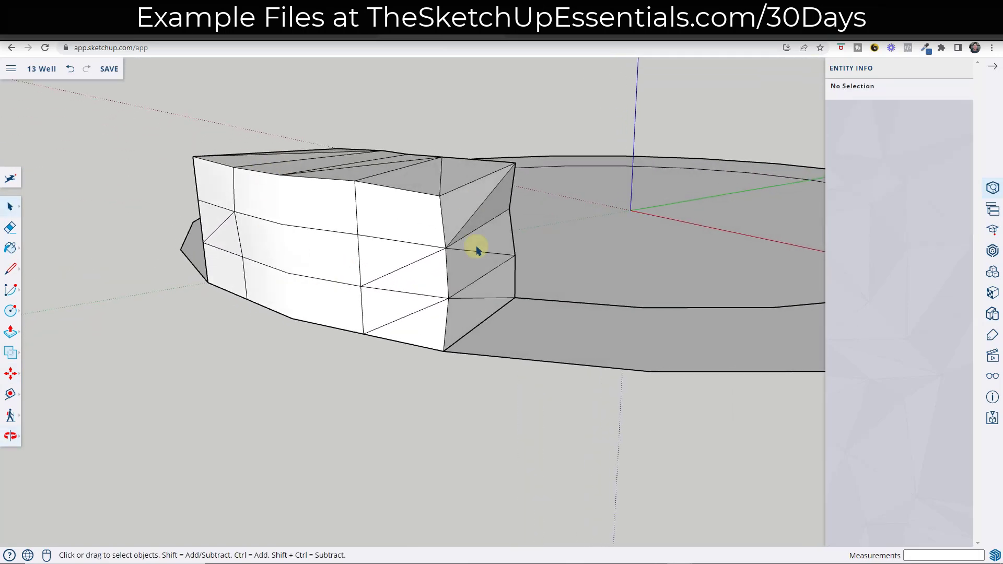
scroll(363, 293, "down", 3)
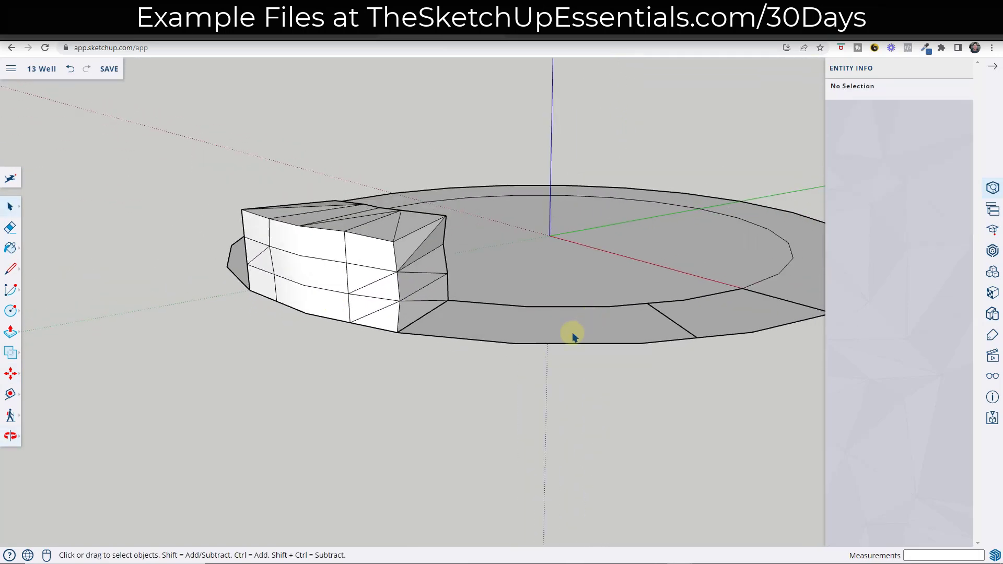
left_click(365, 292)
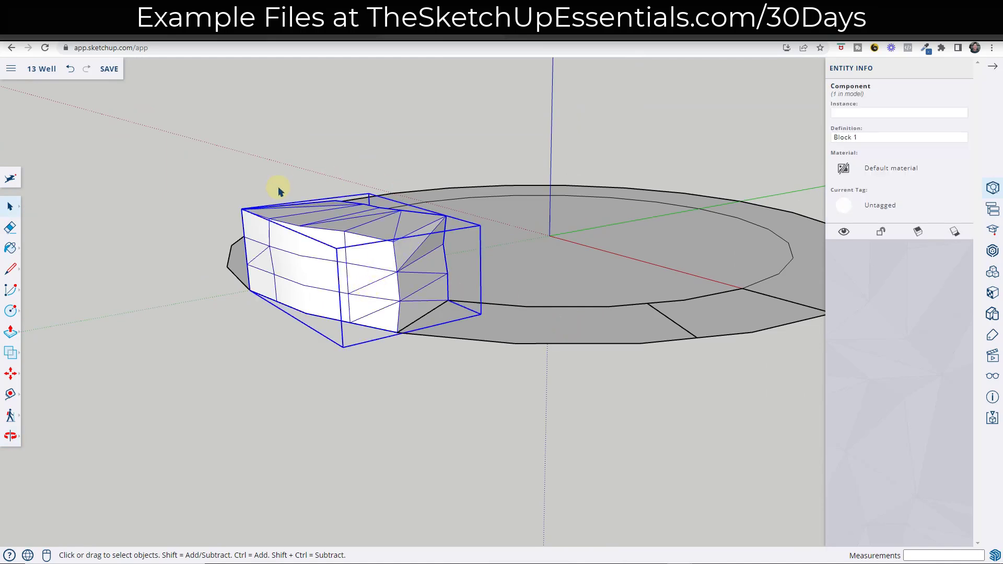
left_click(992, 378)
scroll(928, 354, "down", 2)
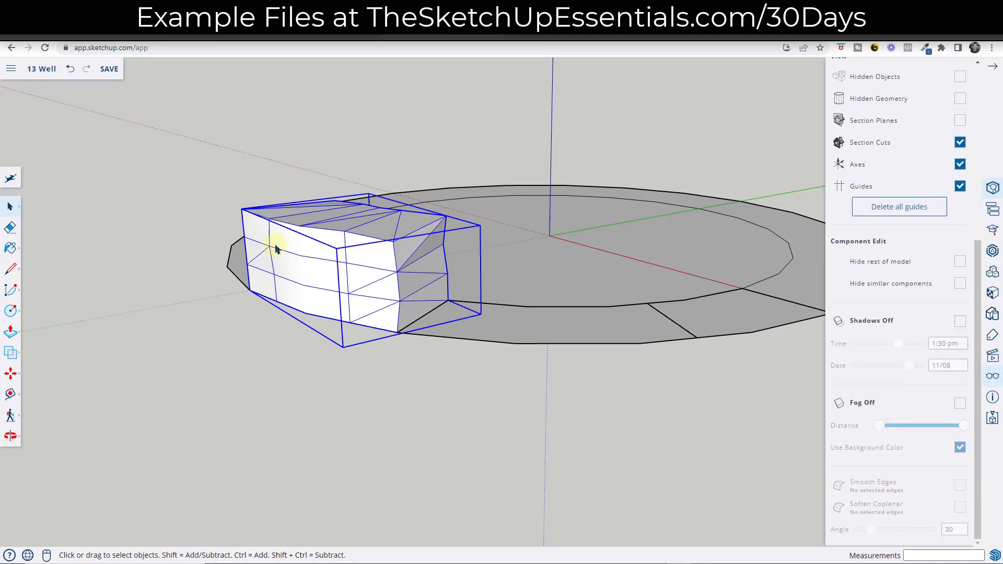
triple_click(354, 267)
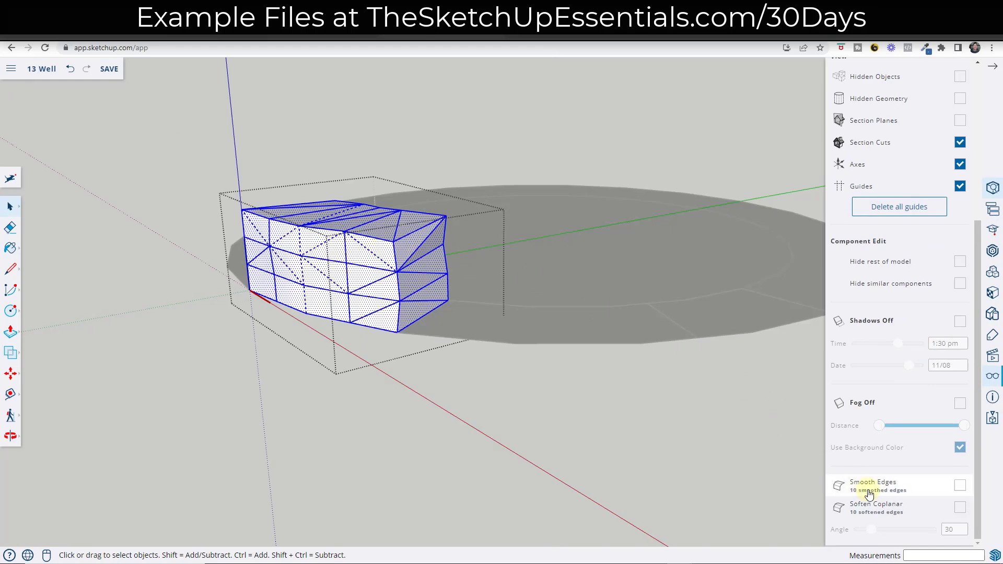
left_click(959, 486)
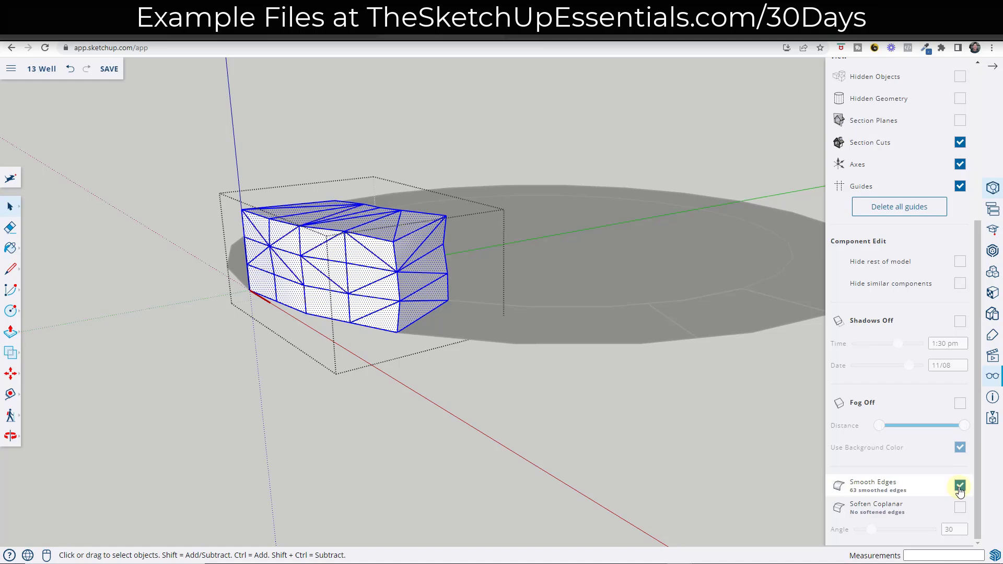
left_click(959, 507)
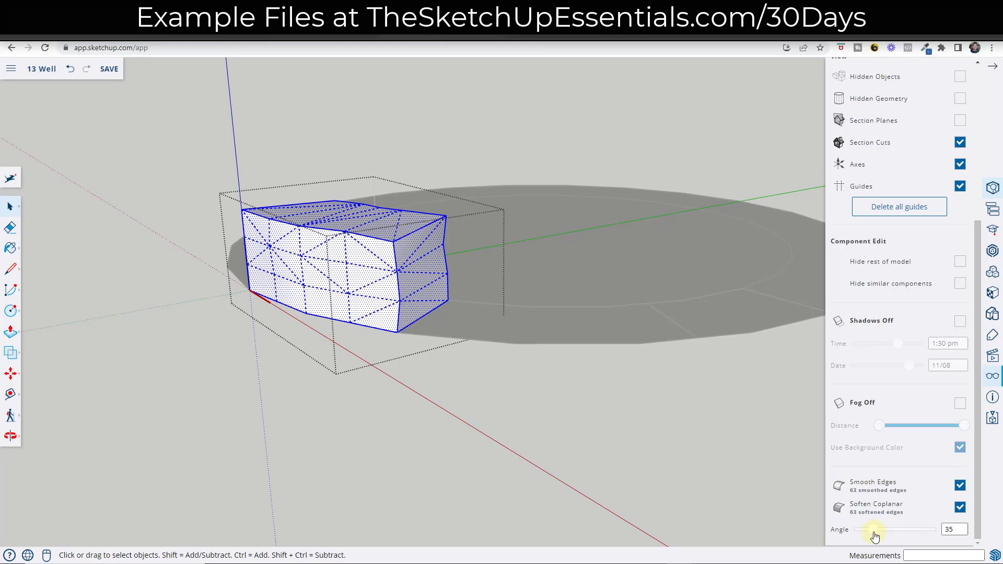
left_click(567, 421)
Step: Open the neighbouring ring section and extrude its face up to the top corner of the first block
key("o")
left_click_drag(483, 356, 368, 307)
key("space")
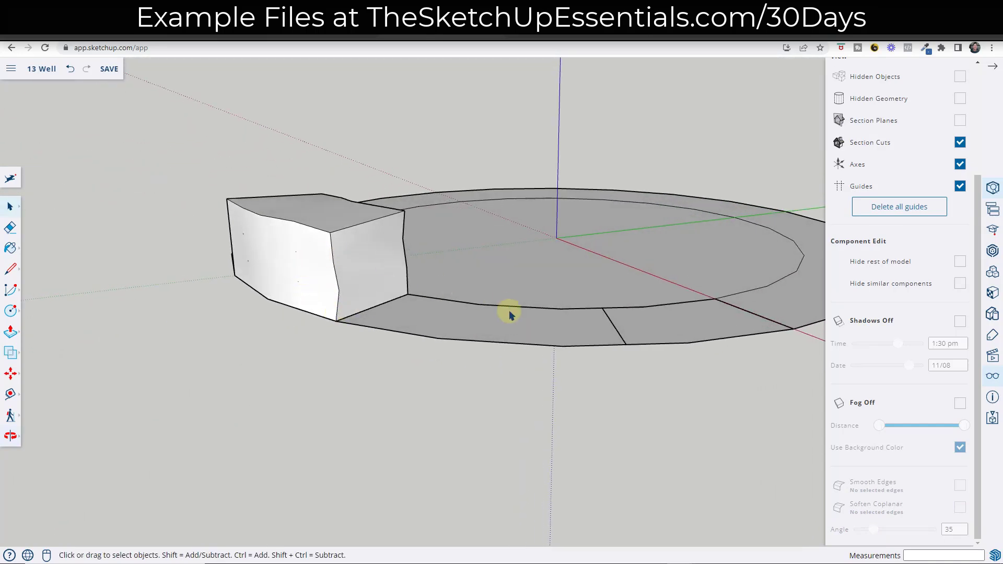
scroll(522, 338, "down", 2)
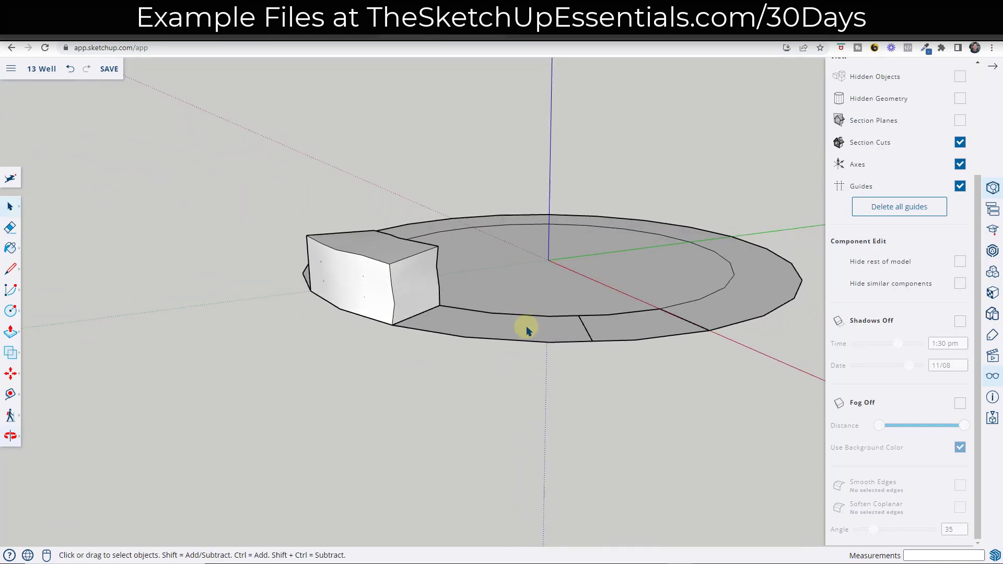
double_click(497, 324)
key("p")
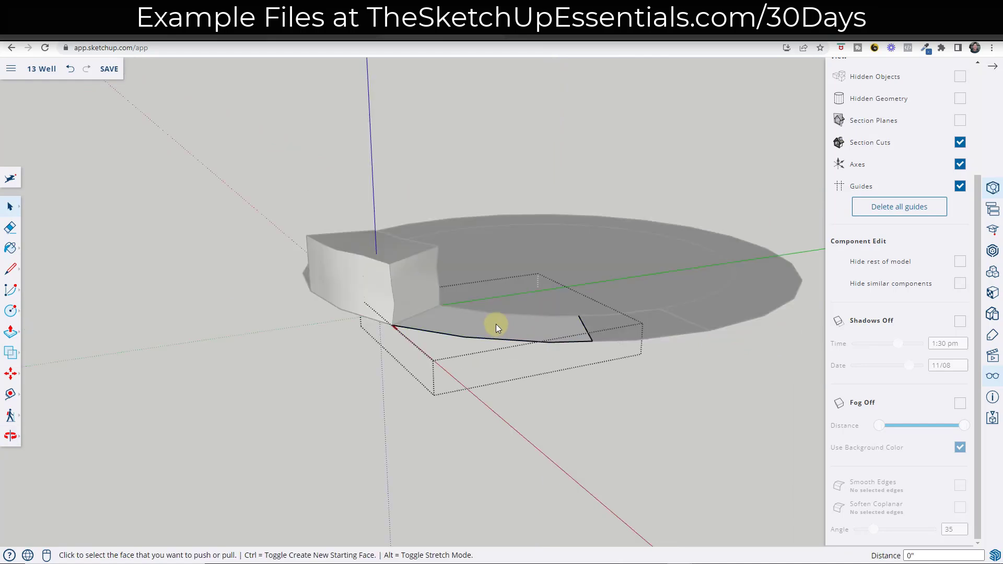
left_click(496, 324)
left_click(389, 265)
Step: Divide the second block's sides into three horizontal layers and copy its end edges inward as a crosswise division
key("space")
double_click(458, 265)
key("m")
left_click(594, 277)
key("ctrl")
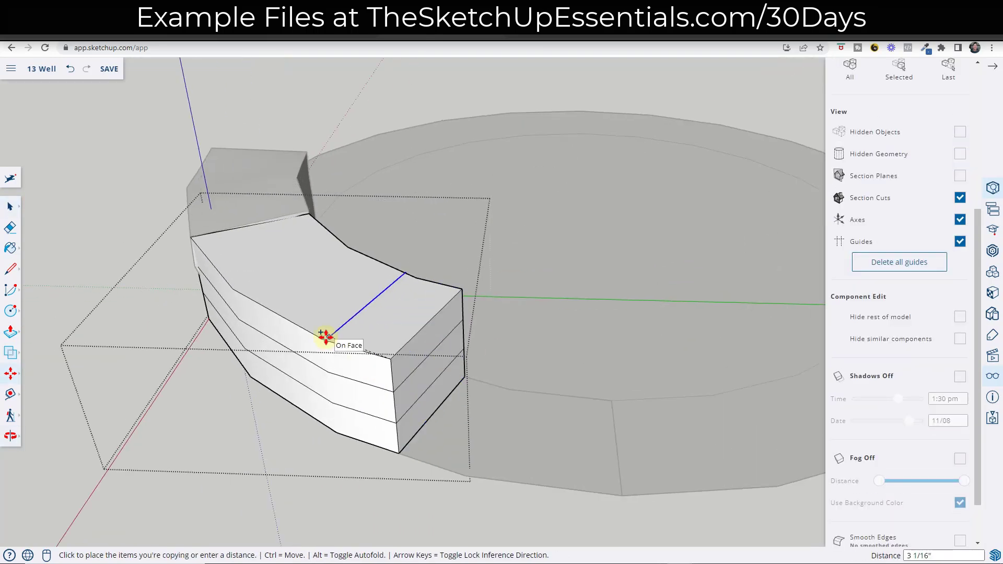
left_click(353, 348)
middle_click_drag(354, 348, 453, 352)
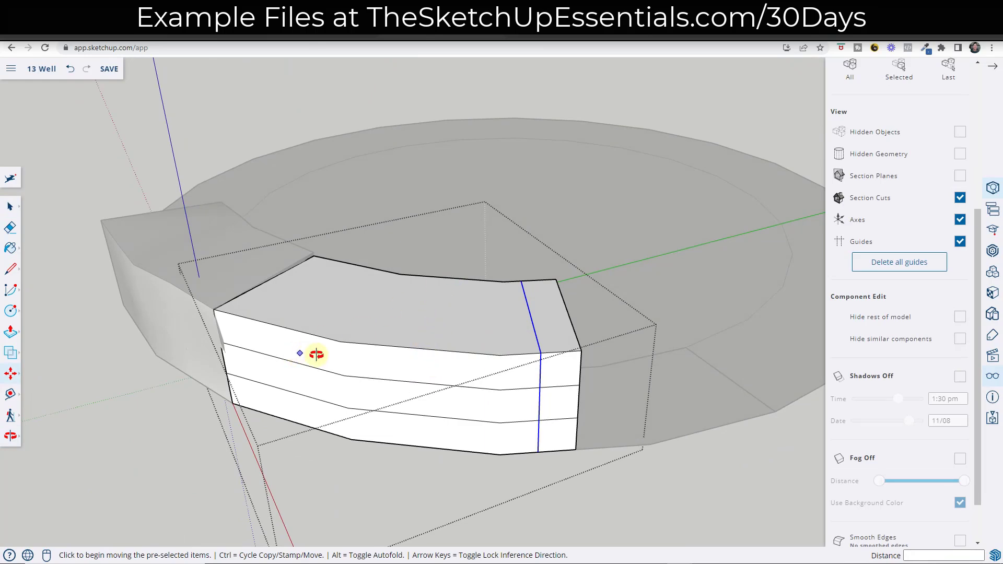
Step: Draw a crosswise division from an outer edge midpoint over the second block's top and down its outer and inner faces
middle_click_drag(303, 353, 553, 272)
key("space")
key("l")
left_click(625, 342)
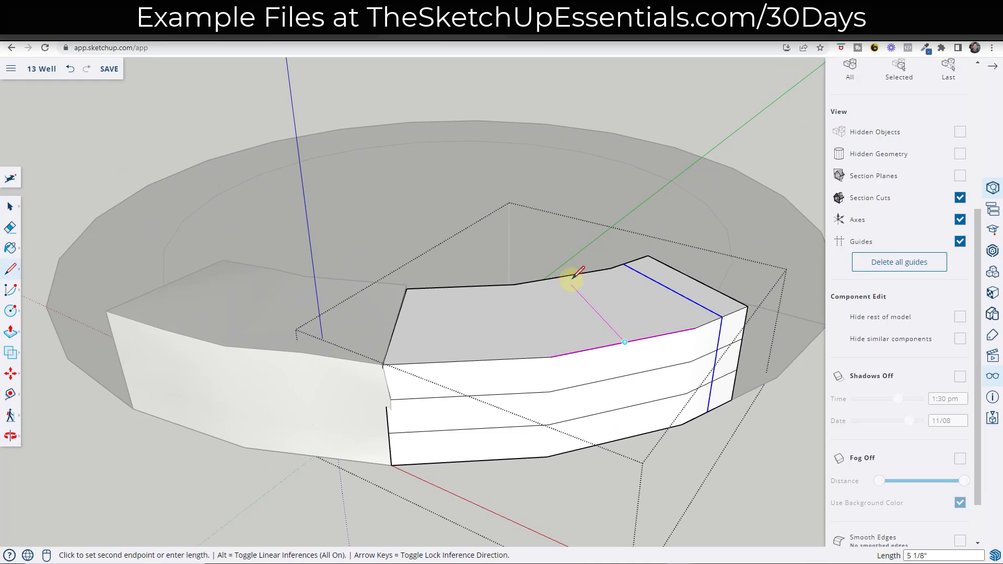
left_click(565, 276)
key("space")
key("l")
left_click(625, 341)
left_click(616, 433)
middle_click_drag(622, 439, 337, 147)
left_click(287, 162)
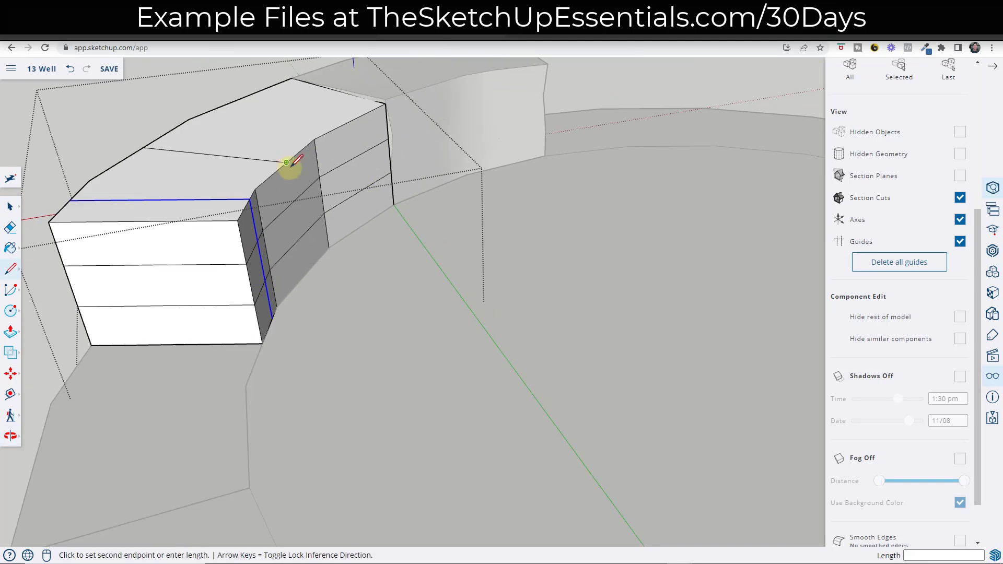
left_click(304, 274)
Step: Draw another division up the inner face near the first block and continue it across the second block's top
key("space")
key("l")
left_click(363, 226)
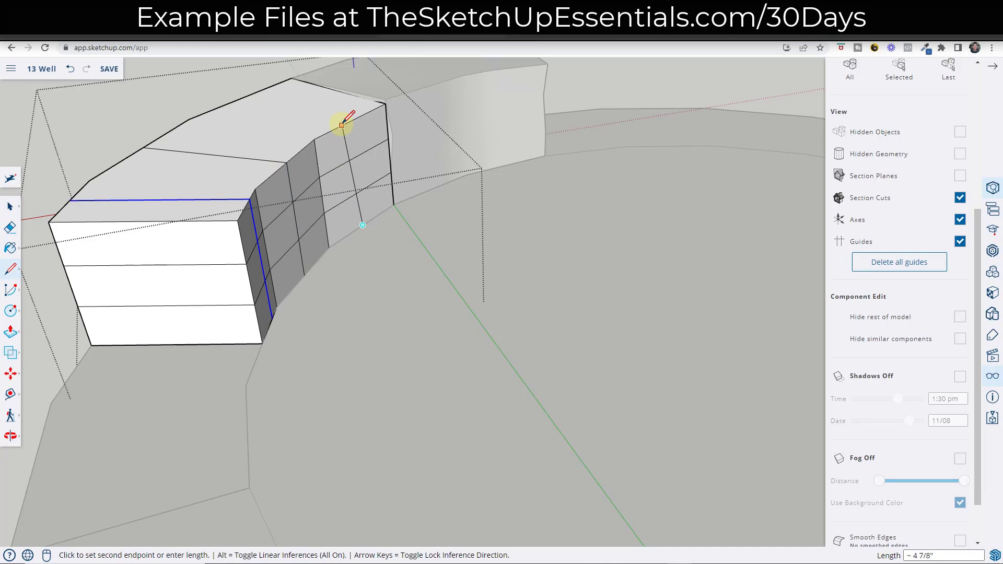
left_click(352, 122)
left_click(352, 121)
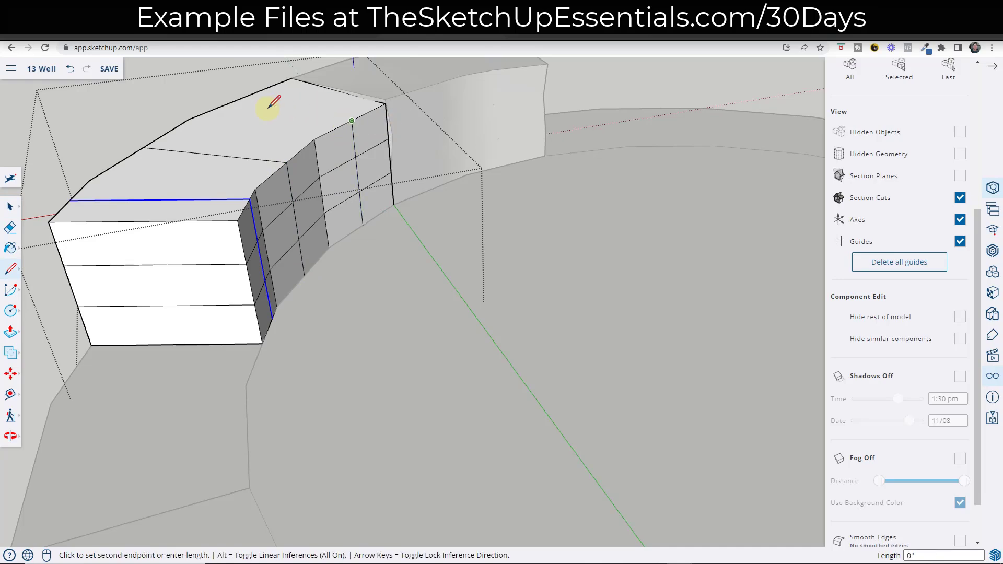
left_click(245, 97)
middle_click_drag(183, 160, 332, 207)
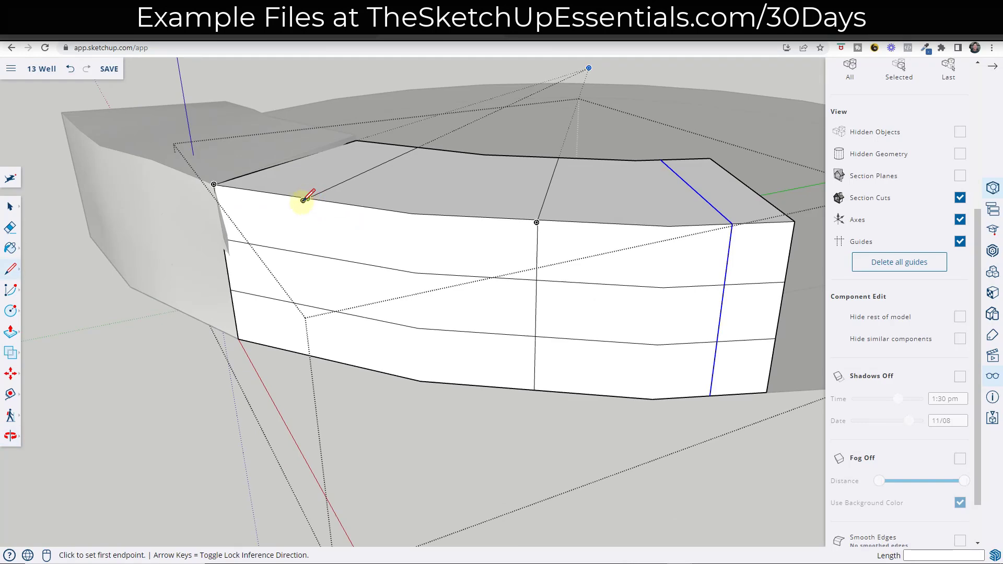
Step: Continue that crosswise division from the top edge down the outer face and close the second block for editing
scroll(308, 198, "up", 4)
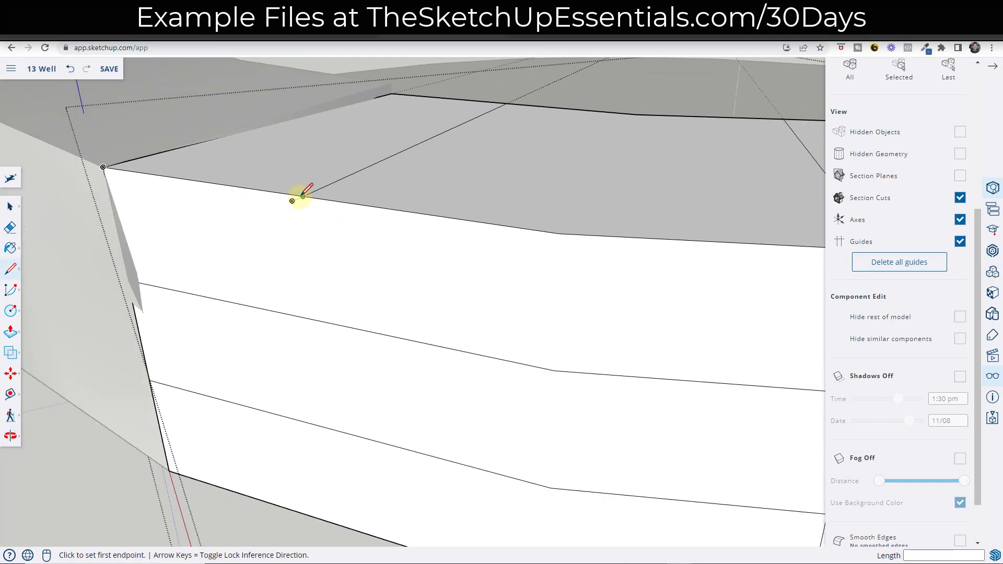
left_click(303, 196)
scroll(321, 328, "down", 5)
left_click(328, 413)
middle_click_drag(420, 405, 554, 341)
key("space")
scroll(555, 341, "down", 4)
left_click(585, 424)
Step: Hide the smoothed first block
left_click(389, 341)
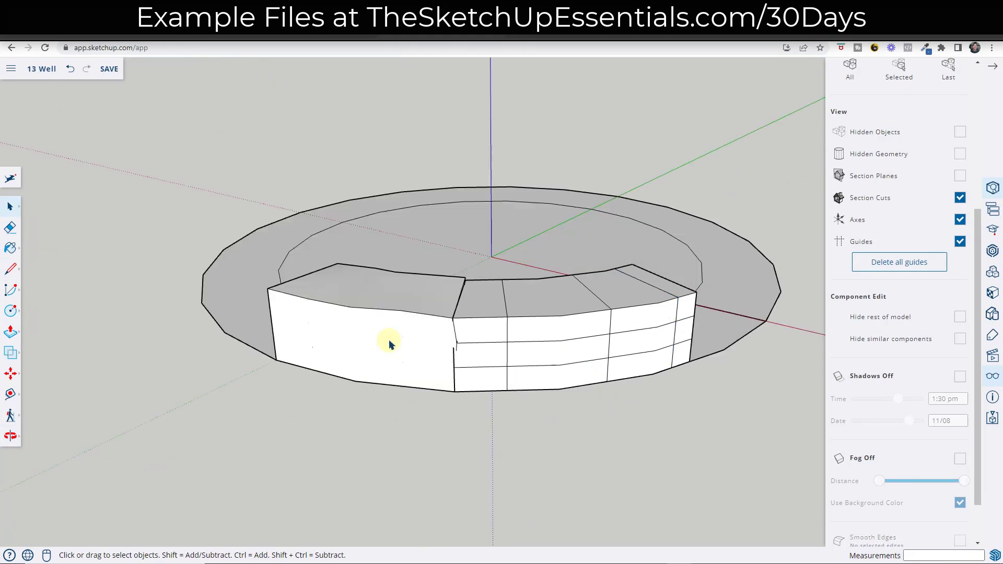
left_click(390, 344)
right_click(390, 337)
left_click(412, 265)
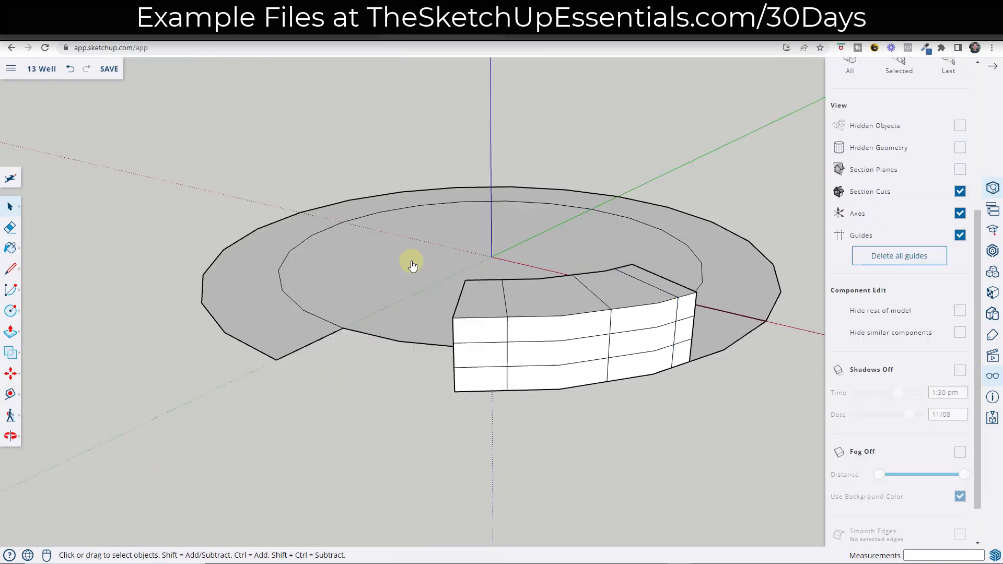
Step: Draw a lengthwise division along the second block's top, connecting the crosswise divisions through to the far end edge
middle_click_drag(489, 352, 617, 327)
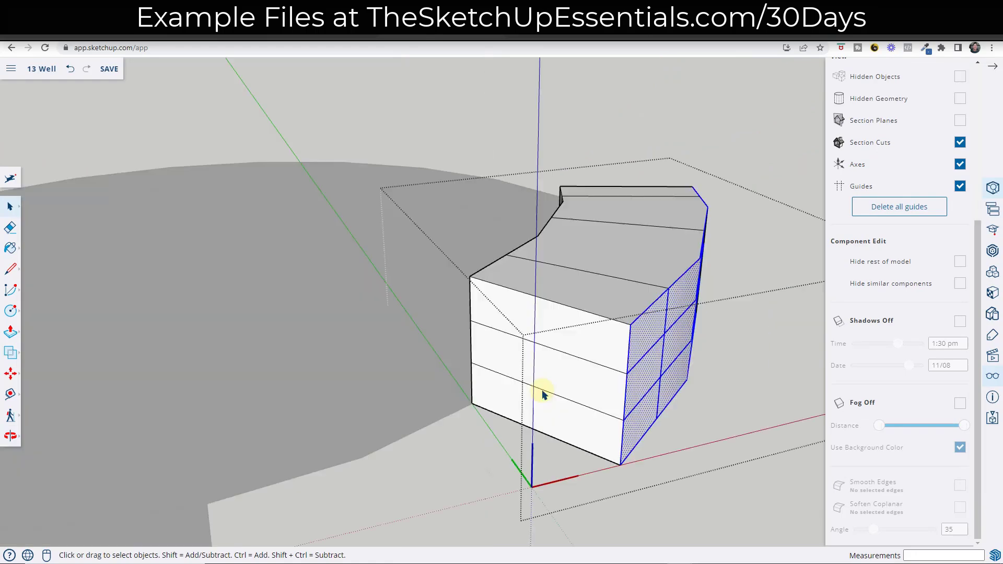
key("l")
left_click(552, 264)
middle_click_drag(592, 221, 460, 246)
left_click(455, 248)
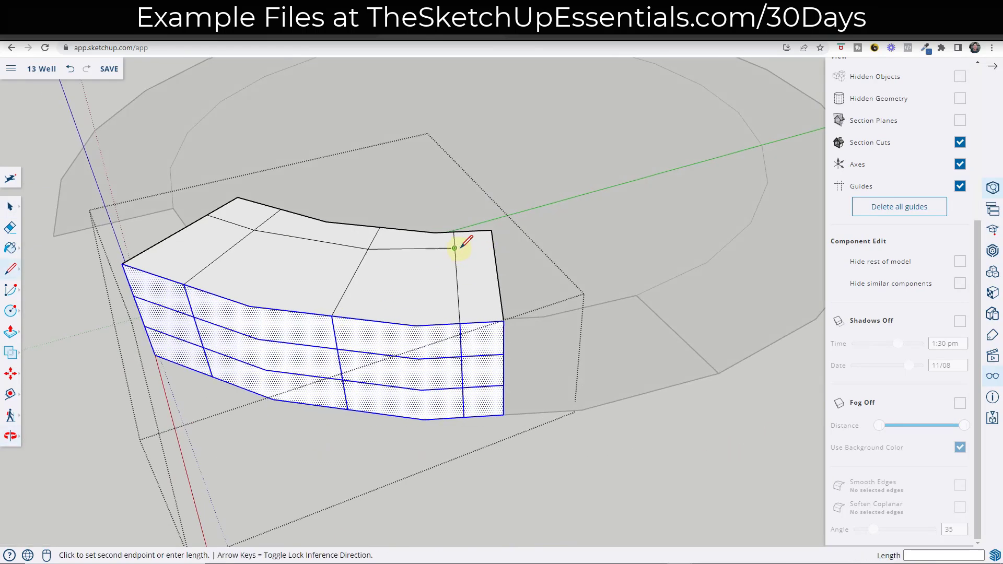
scroll(489, 246, "up", 3)
left_click(494, 248)
Step: Draw two vertical divisions on the second block's end face and extend the outer one lengthwise across its top
mouse_move(507, 268)
middle_mouse_down()
mouse_move(401, 266)
mouse_move(340, 222)
middle_mouse_up()
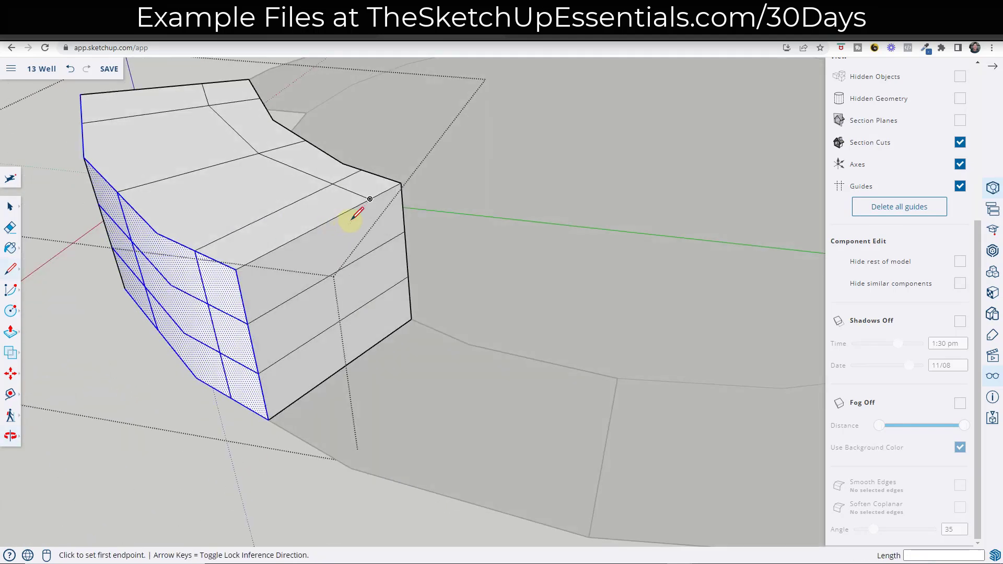
left_click(370, 199)
left_click(384, 339)
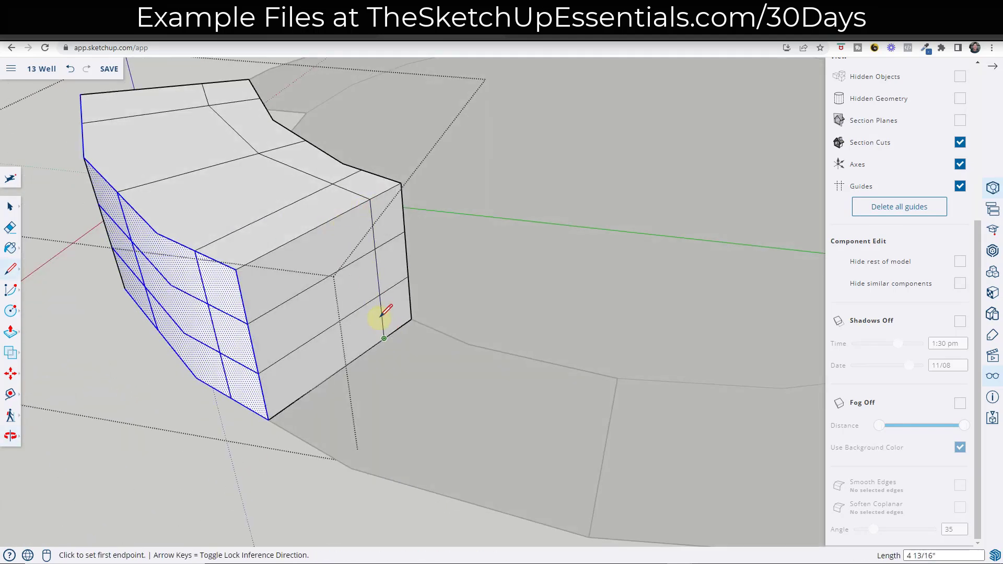
left_click(330, 376)
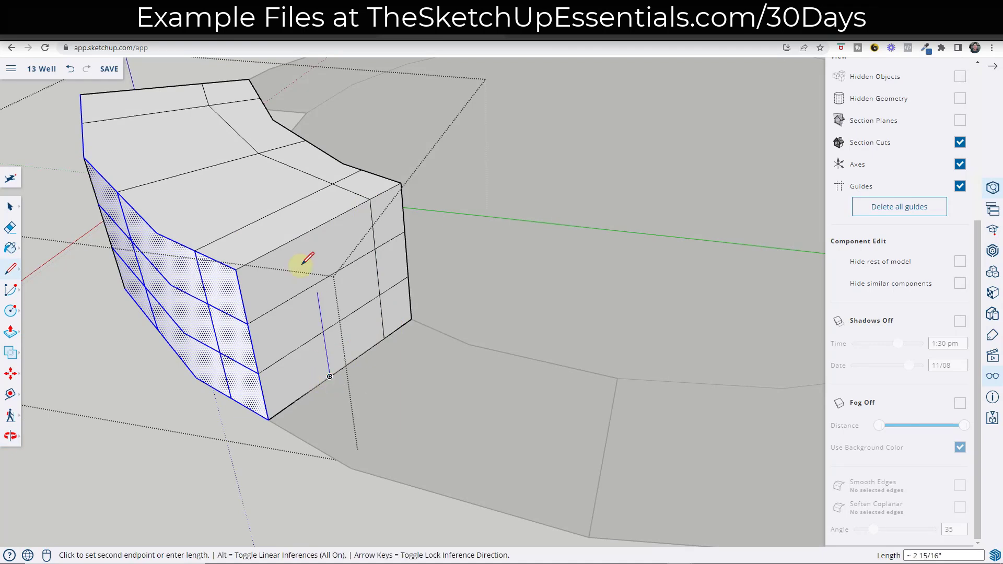
left_click(308, 232)
left_click(308, 231)
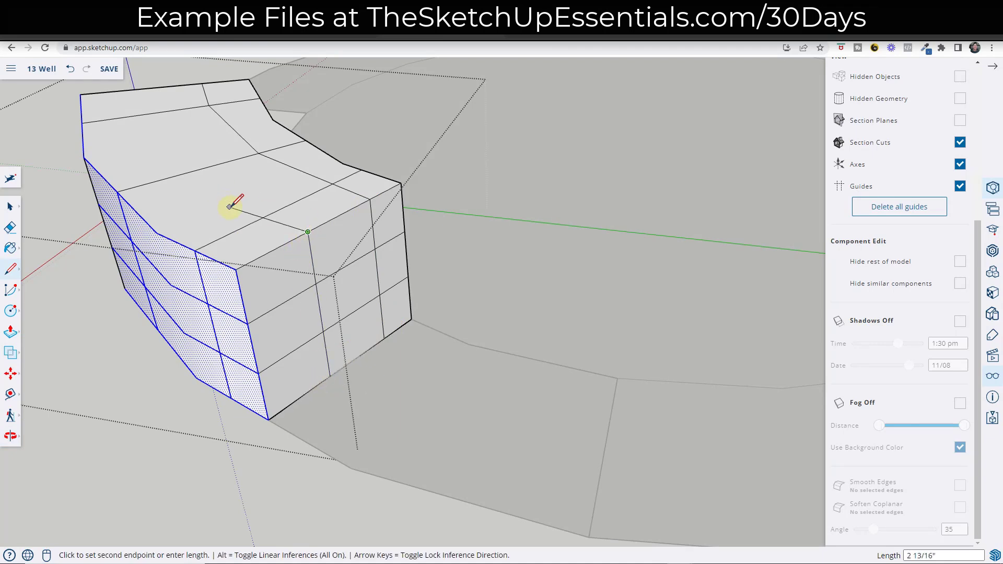
left_click(183, 174)
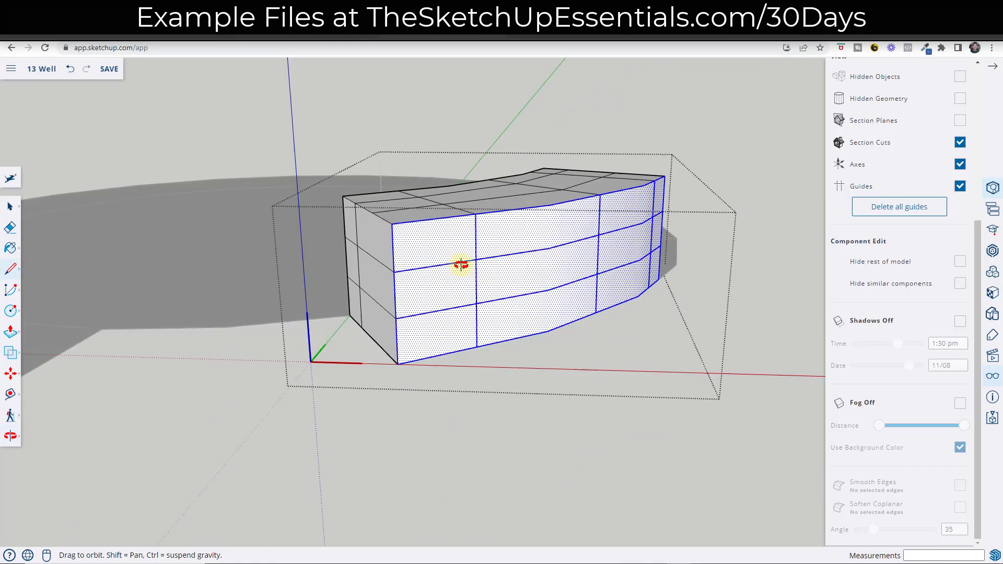
Step: Move the middle face on the second block's end nearest the axes sideways to start distorting the block
key("space")
left_click(595, 231)
mouse_move(461, 264)
middle_mouse_down()
mouse_move(593, 233)
mouse_move(464, 270)
middle_mouse_up()
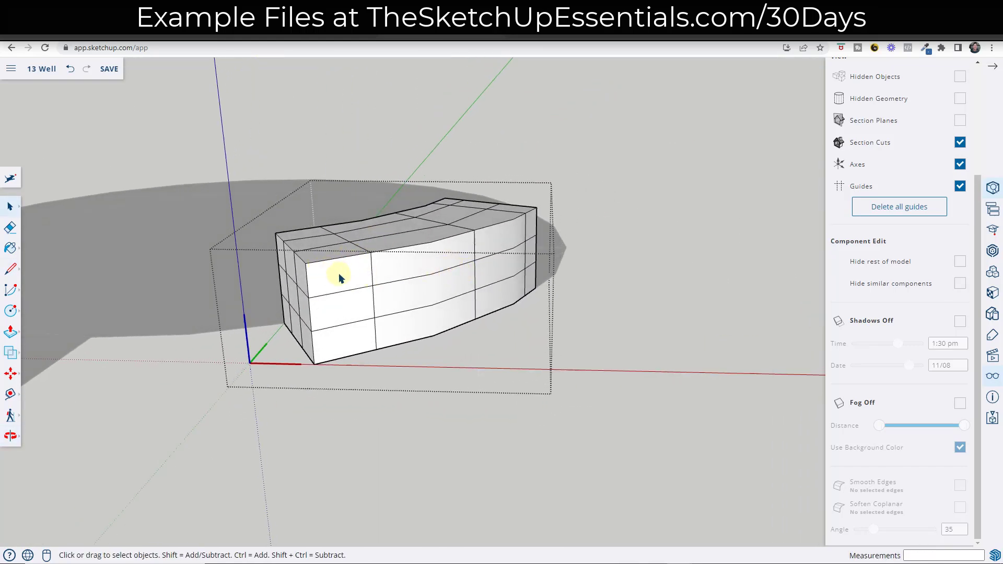
middle_click_drag(350, 287, 322, 287)
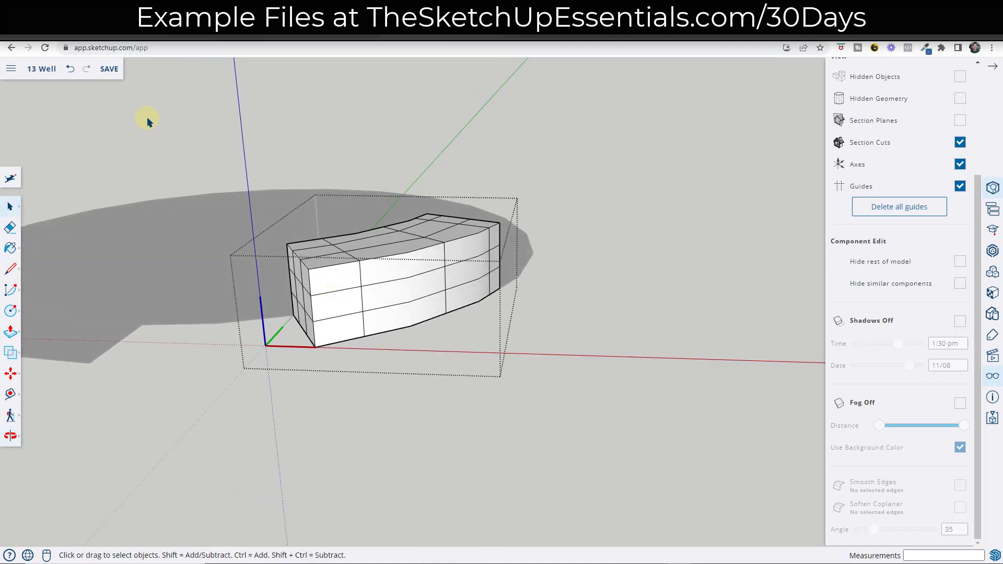
scroll(332, 274, "up", 4)
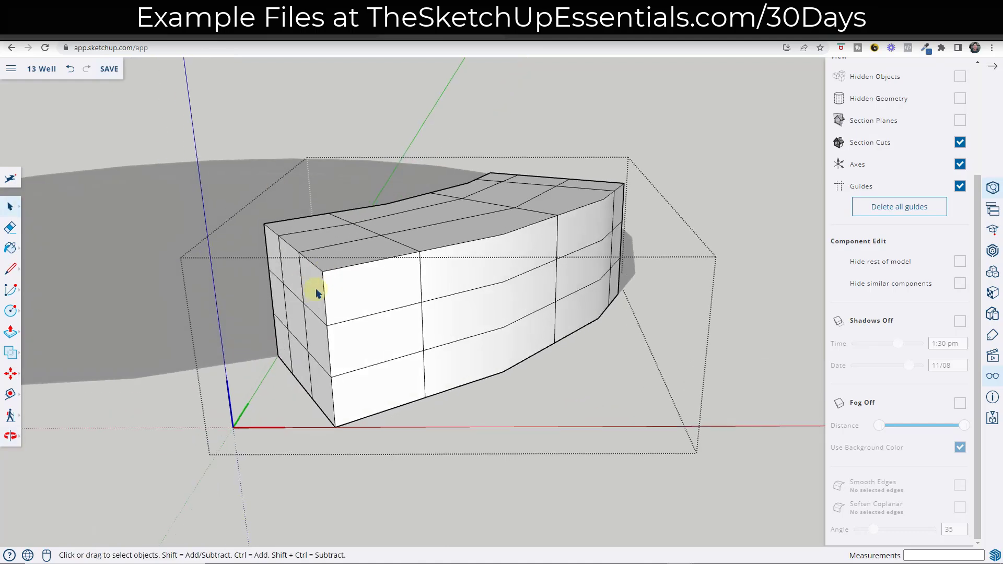
key("m")
left_click(294, 320)
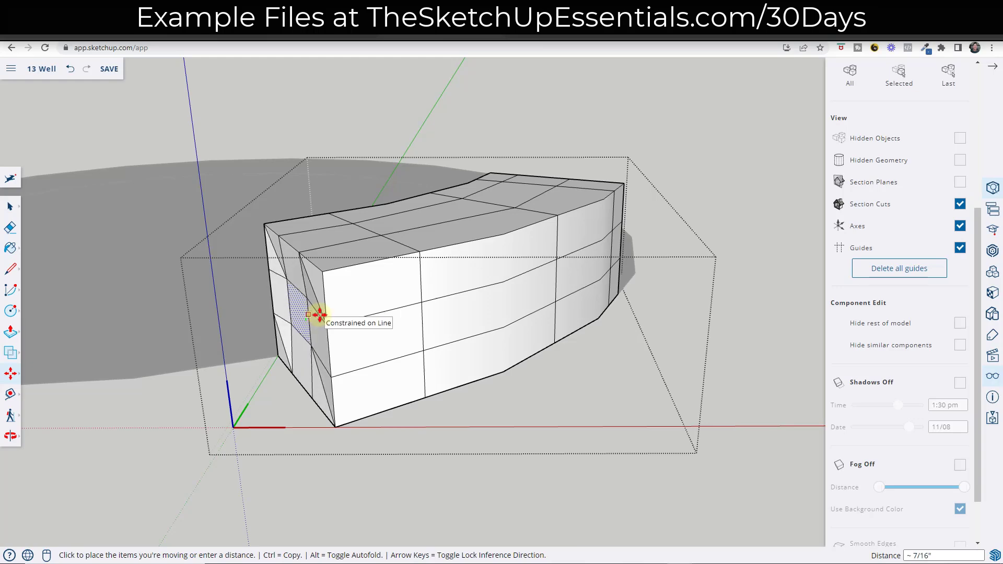
left_click(311, 315)
middle_click_drag(331, 266, 333, 254)
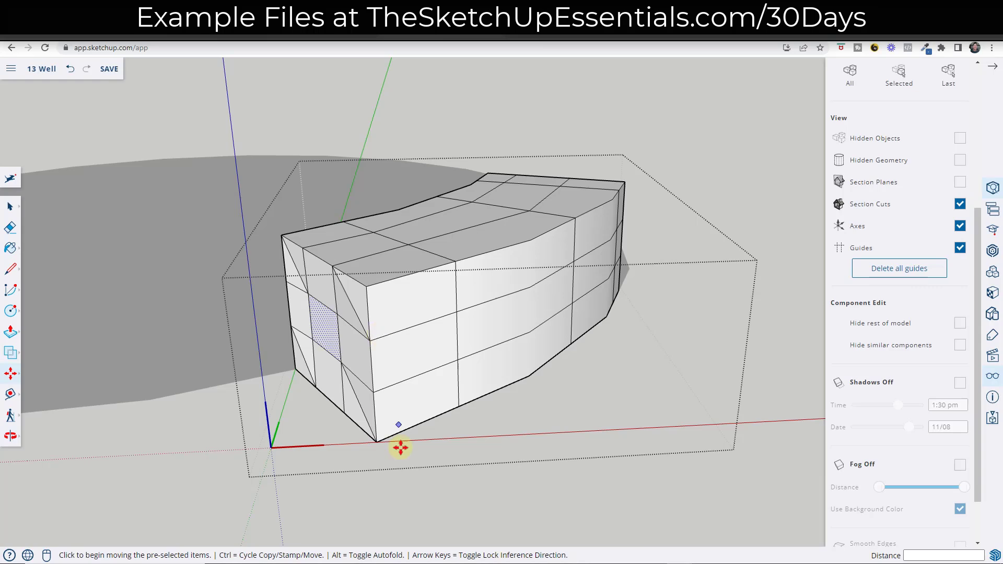
Step: Move a point on that end's outer corner edge and several points on the top surface to make them irregular
key("space")
key("m")
left_click(370, 341)
left_click(386, 340)
left_click(408, 244)
left_click(421, 237)
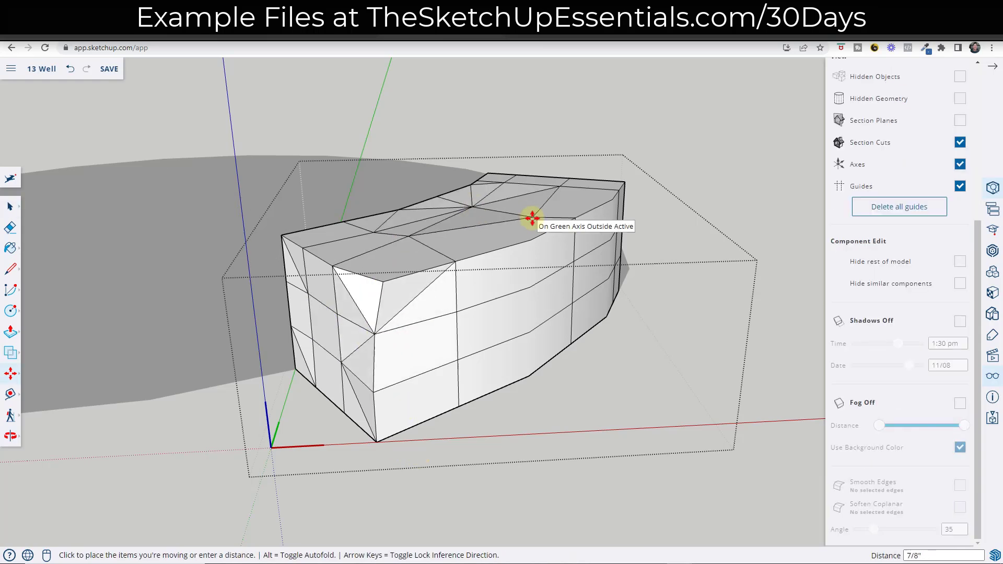
left_click(530, 212)
key("space")
Step: Select several scattered edges on the second block's outer face and move them together slightly
middle_click_drag(543, 309, 444, 296)
left_click(447, 272)
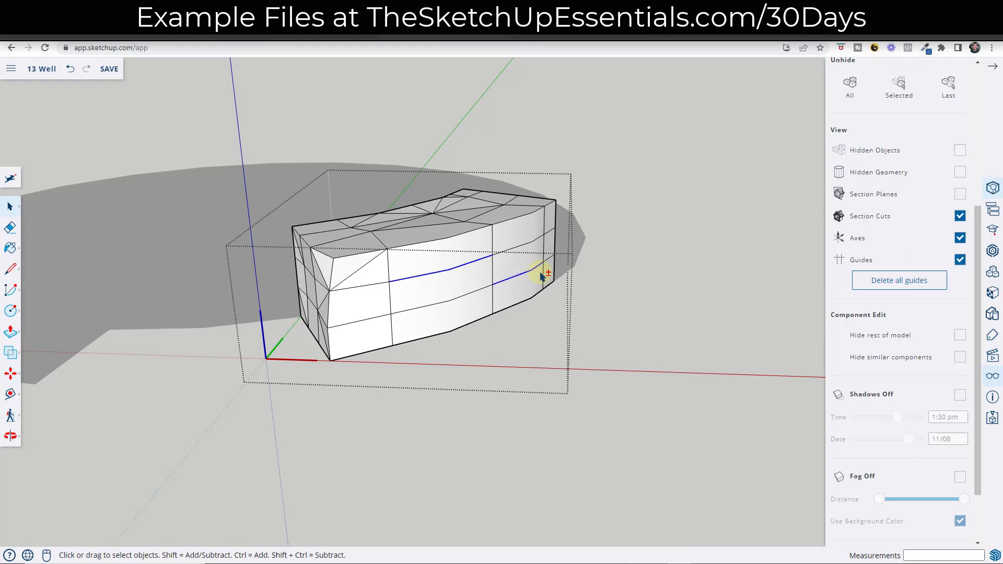
middle_click_drag(587, 277, 217, 306)
scroll(331, 226, "up", 5)
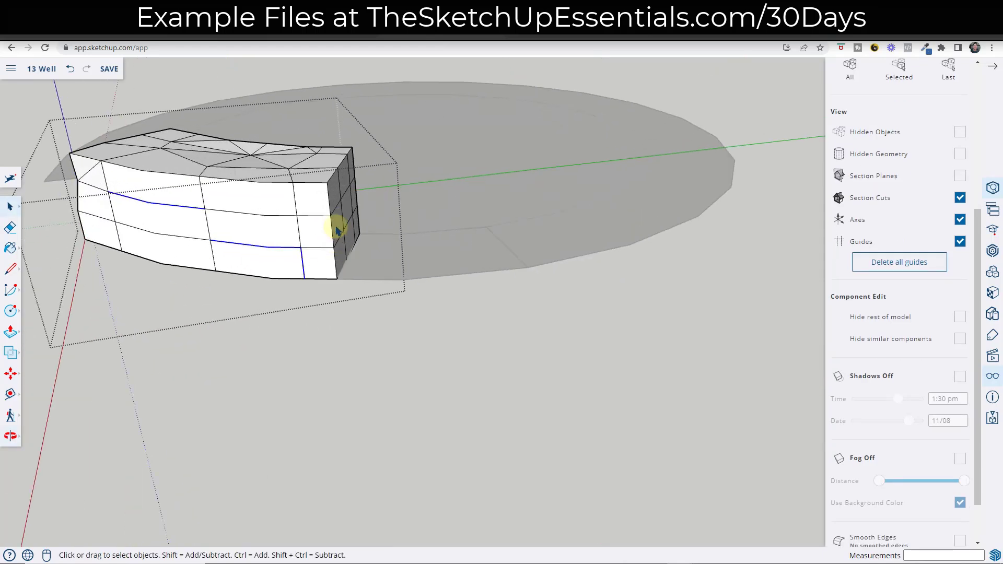
scroll(208, 224, "down", 2)
scroll(83, 161, "up", 4)
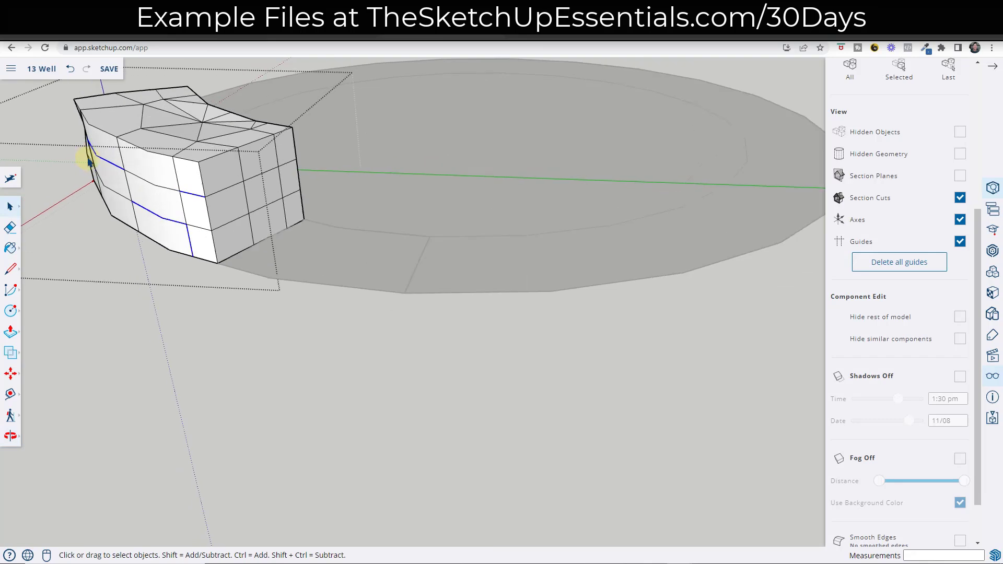
key("m")
left_click(155, 179)
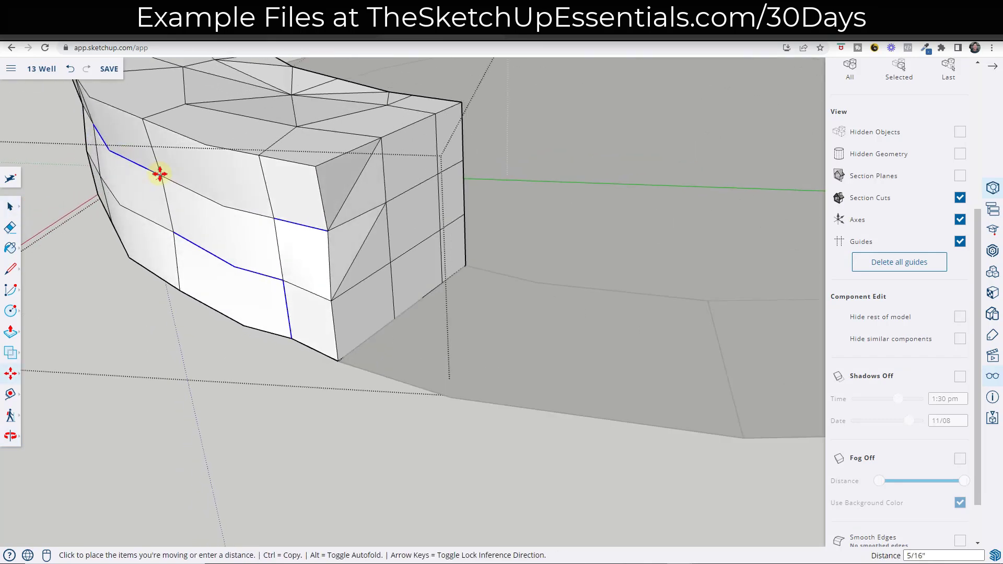
left_click(157, 173)
key("space")
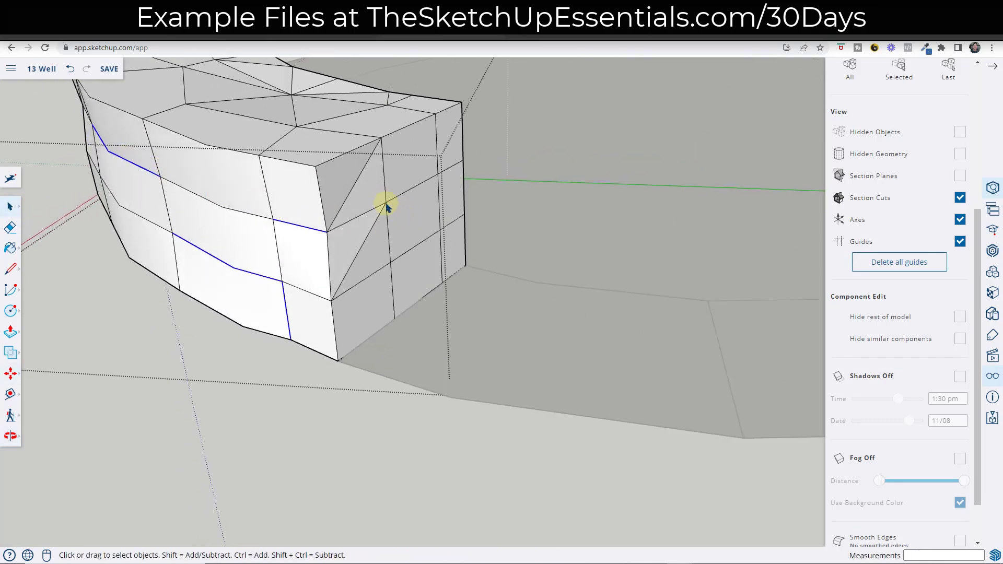
Step: Shift the middle face of the second block's opposite end sideways along the end
key("m")
key("space")
left_click(418, 211)
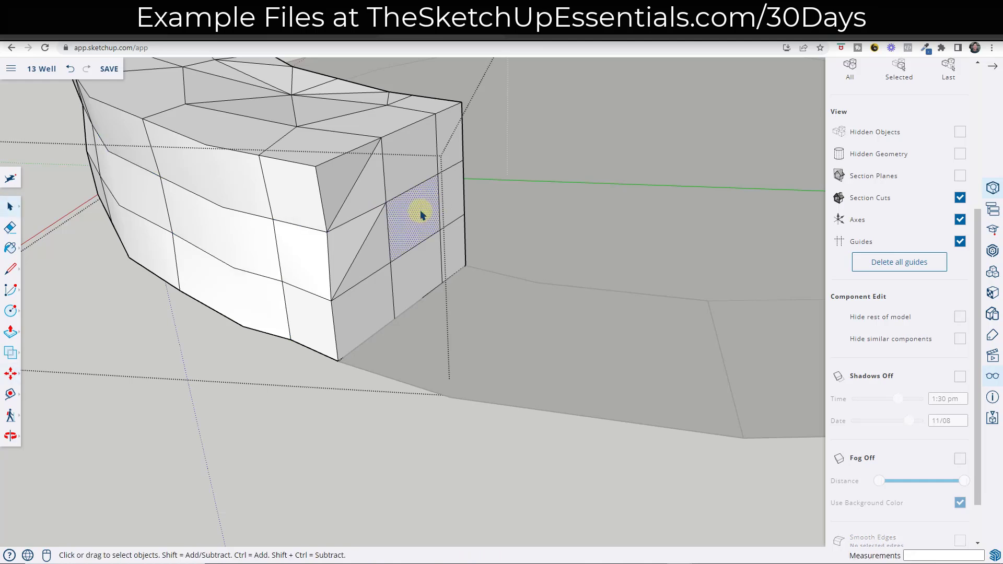
key("m")
left_click(421, 214)
left_click(426, 192)
key("space")
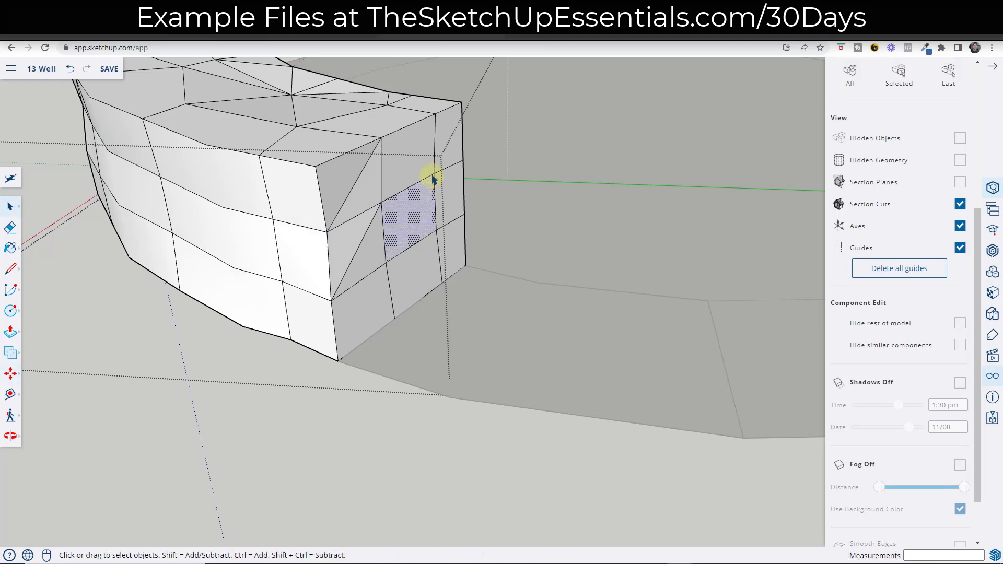
Step: Move that end's upper inner corner and a lower point on its inner vertical edge to break up the straight outline
key("m")
key("space")
left_click(482, 112)
key("m")
left_click(461, 103)
left_click(462, 112)
left_click(464, 214)
left_click(459, 202)
Step: Move a point on the end face's bottom edge and adjust the geometry on the second block's inner face
middle_click_drag(414, 277, 399, 279)
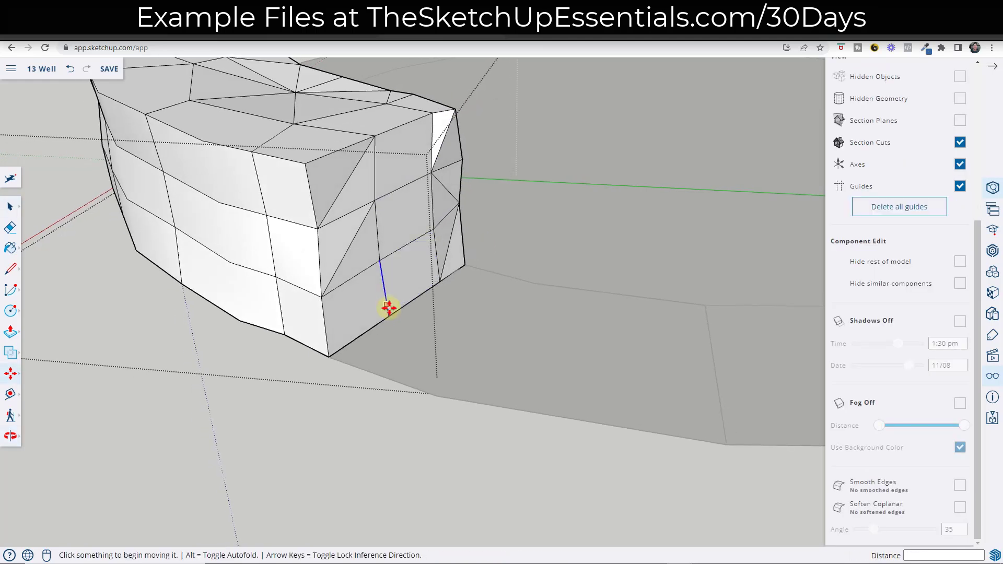
left_click(390, 313)
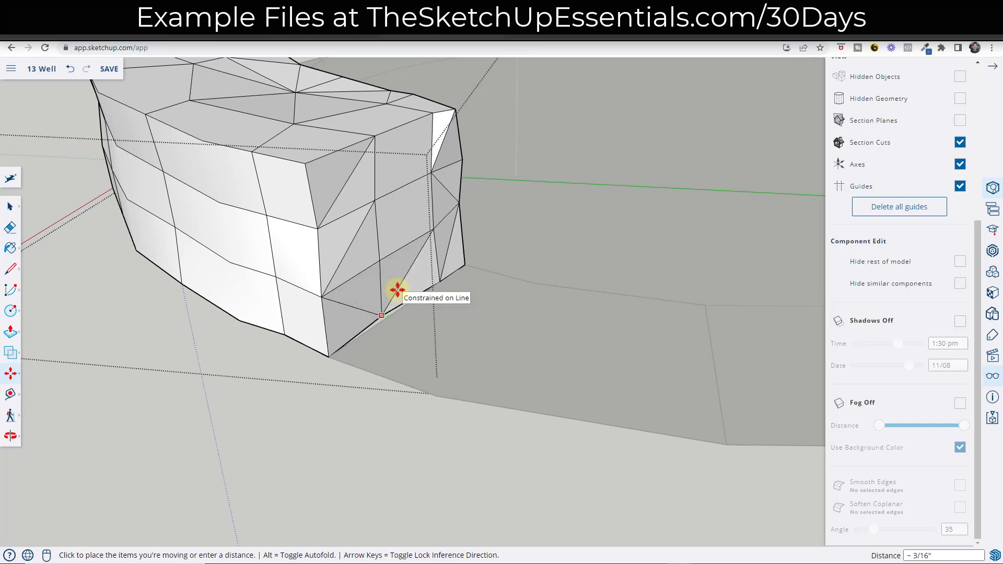
left_click(397, 289)
scroll(448, 268, "down", 3)
middle_click_drag(448, 268, 377, 109)
middle_click_drag(501, 152, 360, 156)
scroll(399, 125, "up", 5)
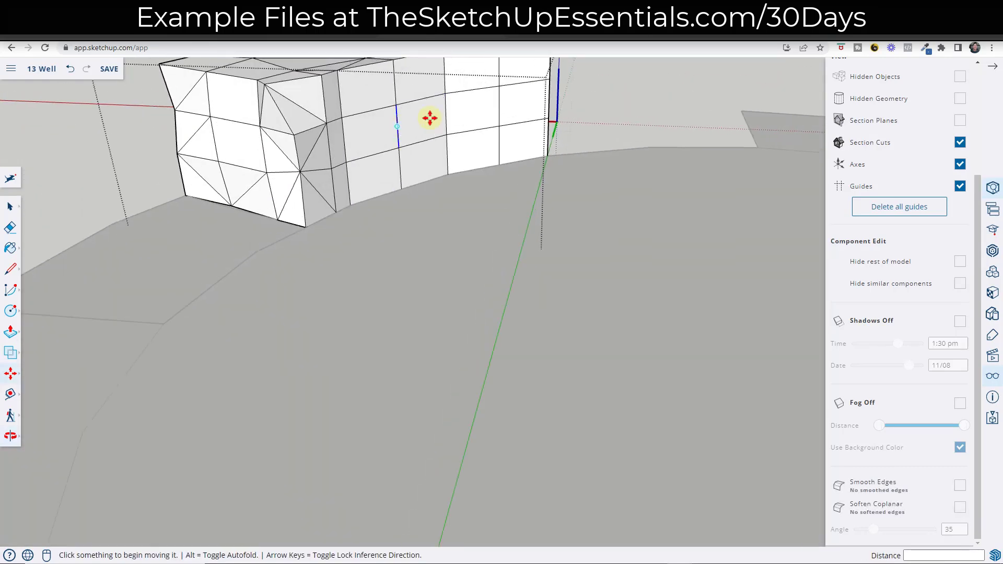
left_click(362, 116)
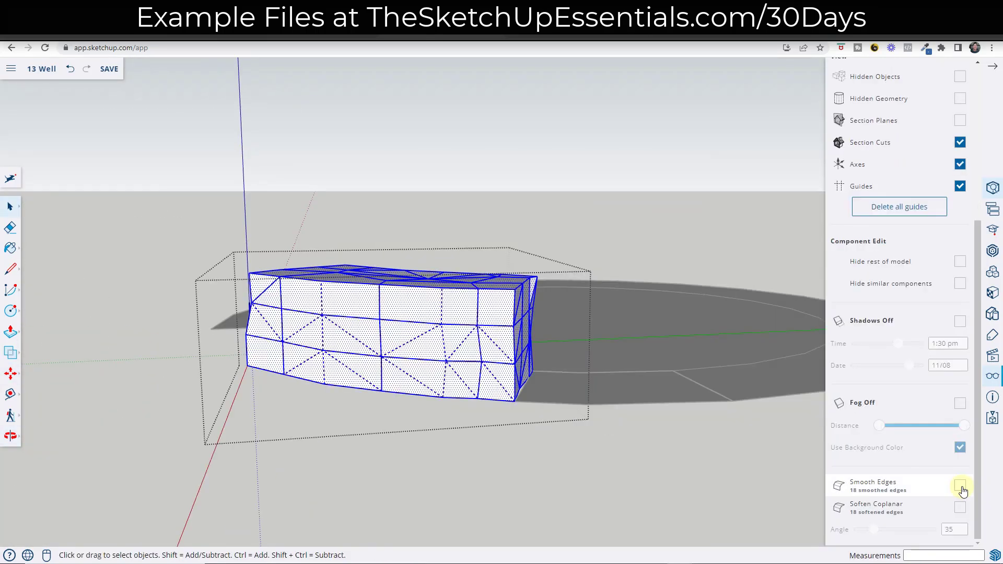
Step: Smooth all of the second block's edges, soften its coplanar edges, and close the component
left_click(961, 486)
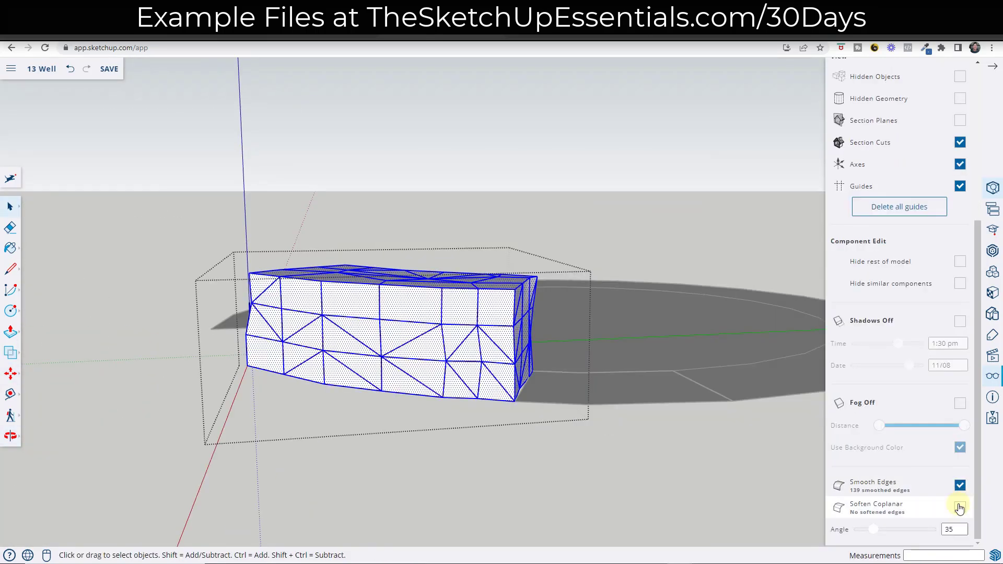
left_click(960, 507)
left_click(673, 456)
middle_click_drag(673, 456, 516, 376)
scroll(854, 314, "up", 3)
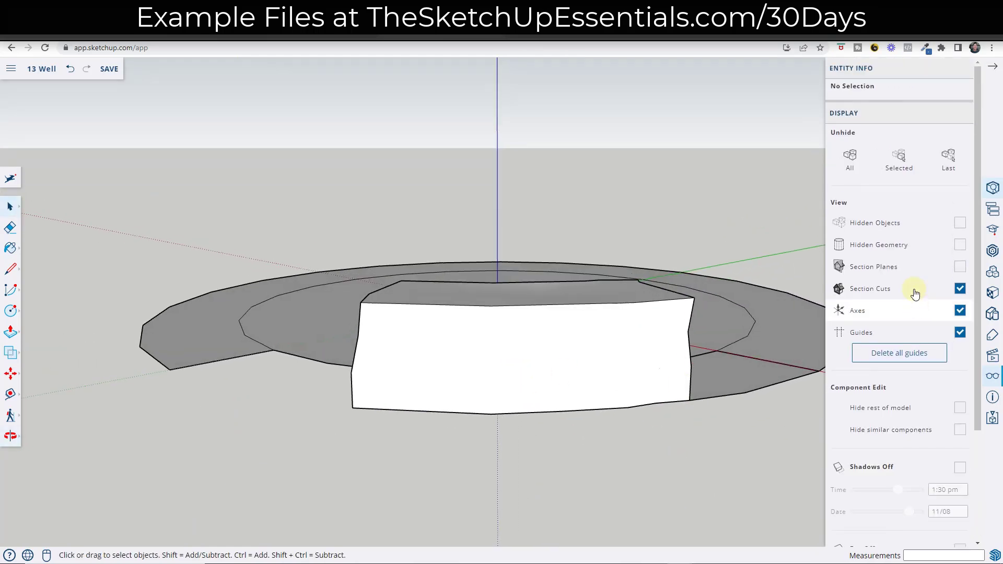
Step: Unhide all objects and scale Block 2 slightly along red and green about the opposite point to adjust its joint with the first block
left_click(850, 157)
middle_click_drag(704, 230, 503, 341)
left_click(528, 350)
scroll(480, 376, "up", 4)
scroll(510, 377, "down", 4)
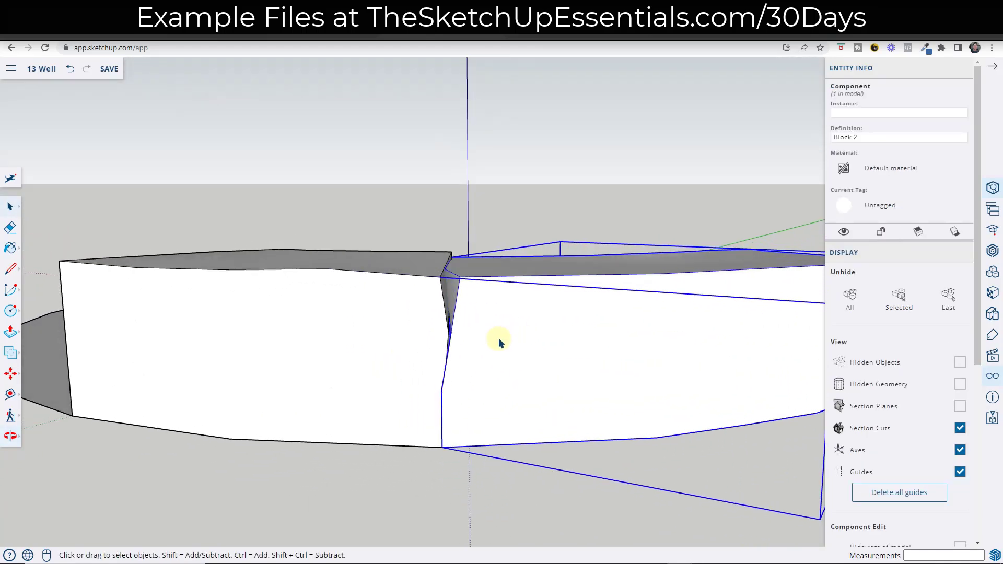
key("s")
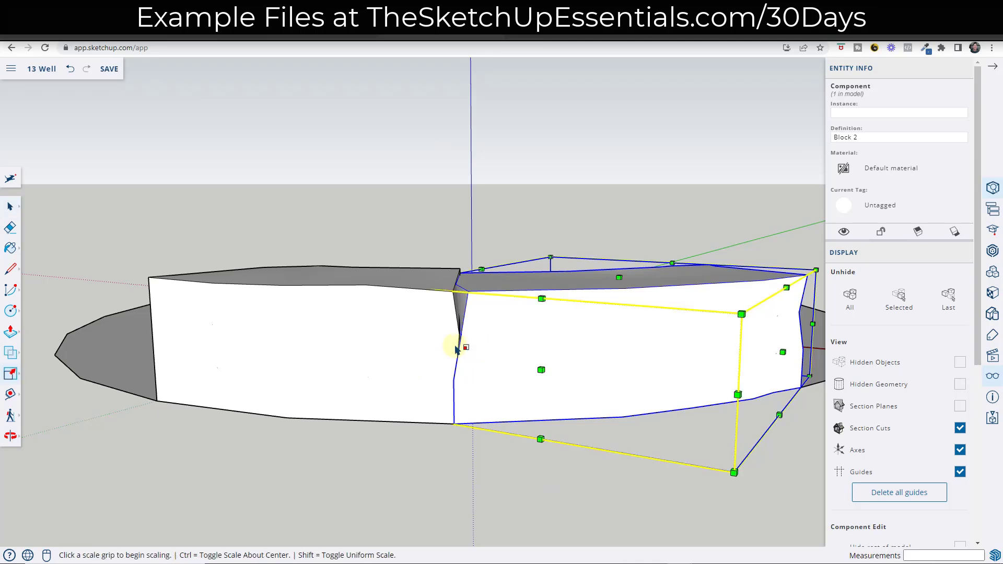
middle_click_drag(455, 341, 410, 362)
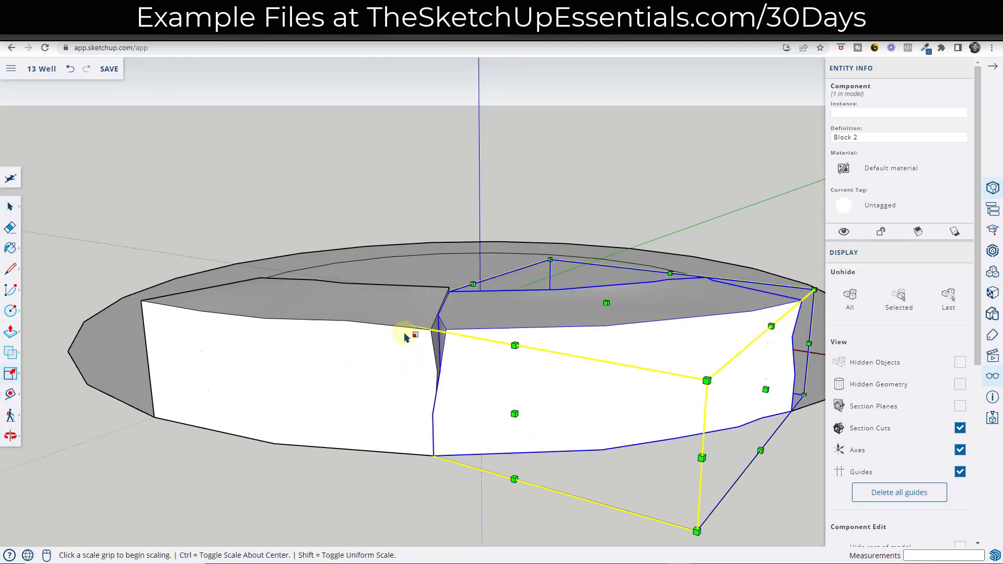
middle_click_drag(548, 372, 330, 385)
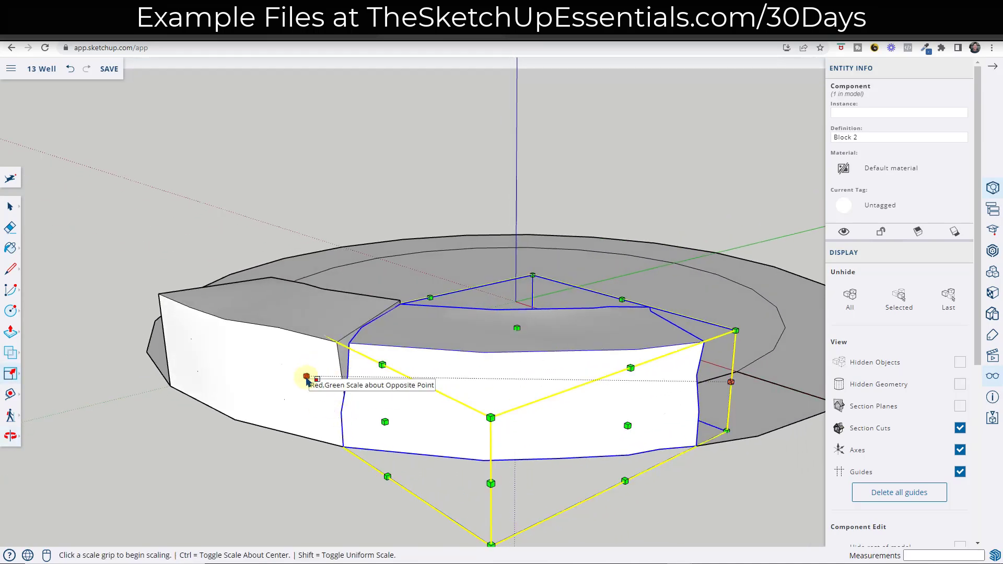
left_click(306, 377)
left_click(314, 378)
Step: Open Block 3 for editing and extrude its ring section upward into a solid block
middle_click_drag(455, 395, 523, 346)
middle_click_drag(709, 370, 458, 376)
key("space")
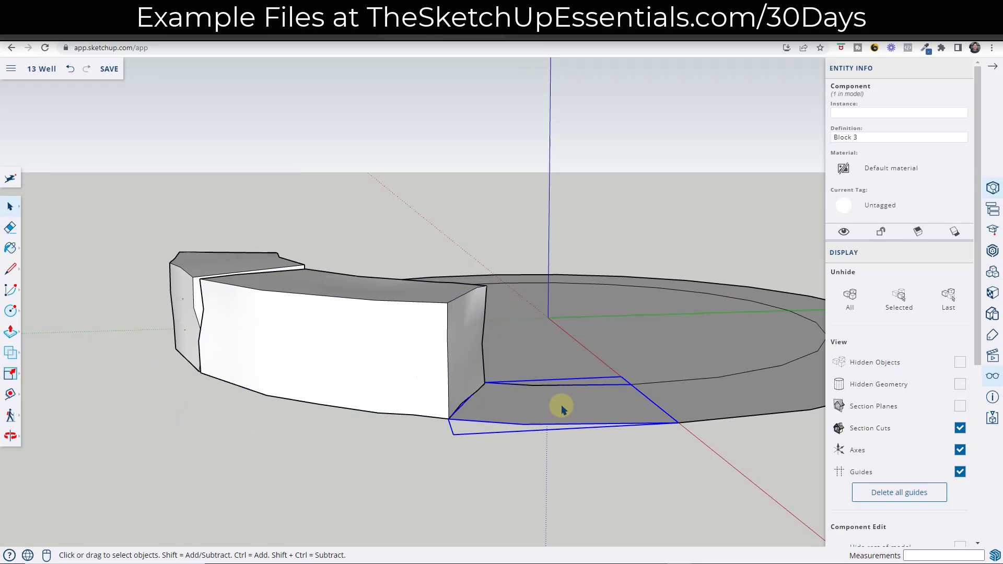
double_click(562, 409)
key("p")
left_click(562, 409)
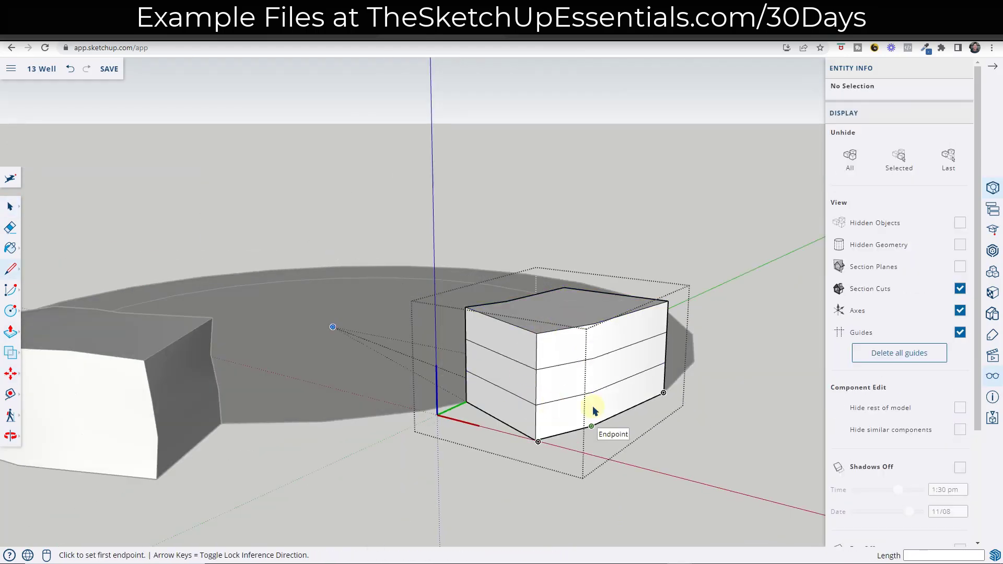
Step: Draw a grid of dividing lines across Block 3's sides, end faces and top
left_click(594, 411)
middle_click_drag(593, 411, 260, 325)
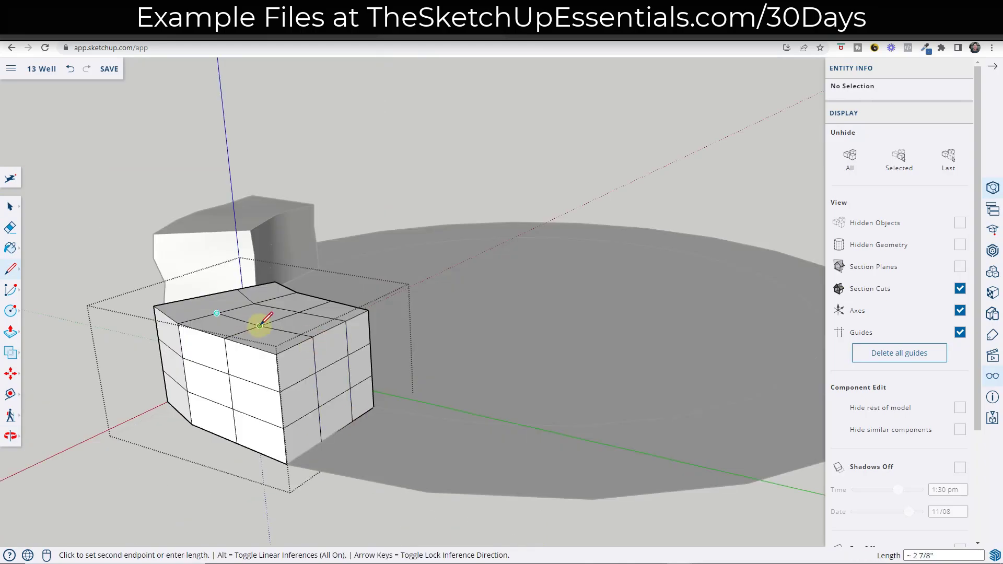
left_click(260, 325)
key("space")
Step: Select a central face on Block 3's top and move it to distort the surrounding faces
double_click(437, 327)
key("r")
key("space")
middle_click_drag(437, 327, 397, 334)
left_click(350, 243)
key("m")
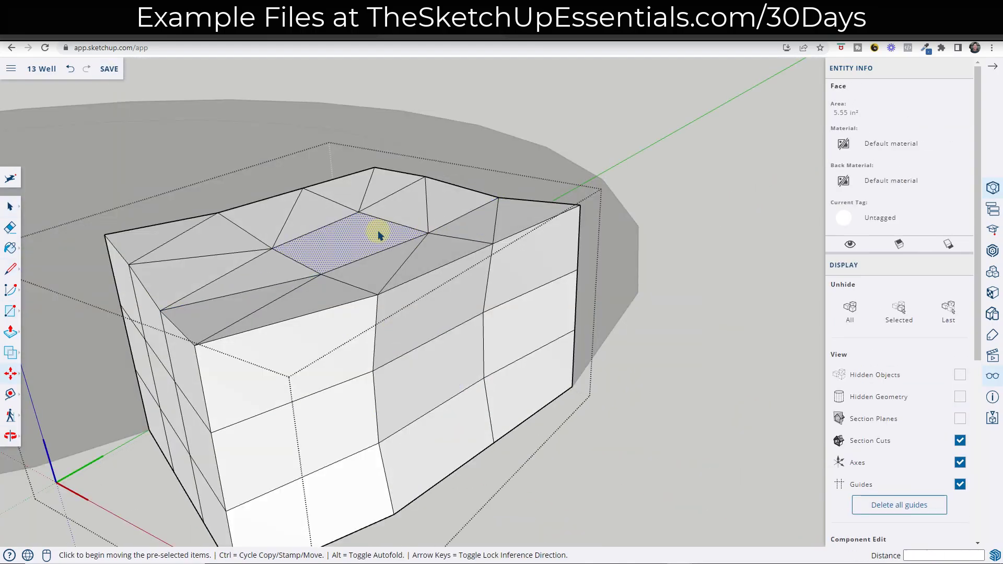
middle_click_drag(424, 235, 340, 471)
Step: Continue distorting Block 3 by scaling and moving more of its faces and points
key("m")
key("space")
key("s")
left_click(230, 199)
middle_click_drag(385, 240, 207, 140)
left_click(206, 138)
left_click(207, 140)
key("m")
key("space")
Step: Unhide all objects and adjust the third block's size and position against its neighbour
middle_click_drag(269, 170, 475, 157)
left_click(848, 162)
left_click(643, 273)
left_click(475, 157)
left_click(583, 235)
key("s")
key("m")
left_click(522, 237)
key("space")
Step: Exit the block's editing and select all three stone block components of the ring section
middle_click_drag(521, 237, 575, 456)
scroll(575, 456, "down", 3)
middle_click_drag(683, 355, 666, 370)
middle_click_drag(601, 360, 657, 345)
left_click(556, 355, "shift")
left_click(435, 349, "shift")
middle_click_drag(578, 383, 502, 308)
Step: Rotate-copy the three stones 90 degrees about the origin and array the copy three times to complete the ring
key("q")
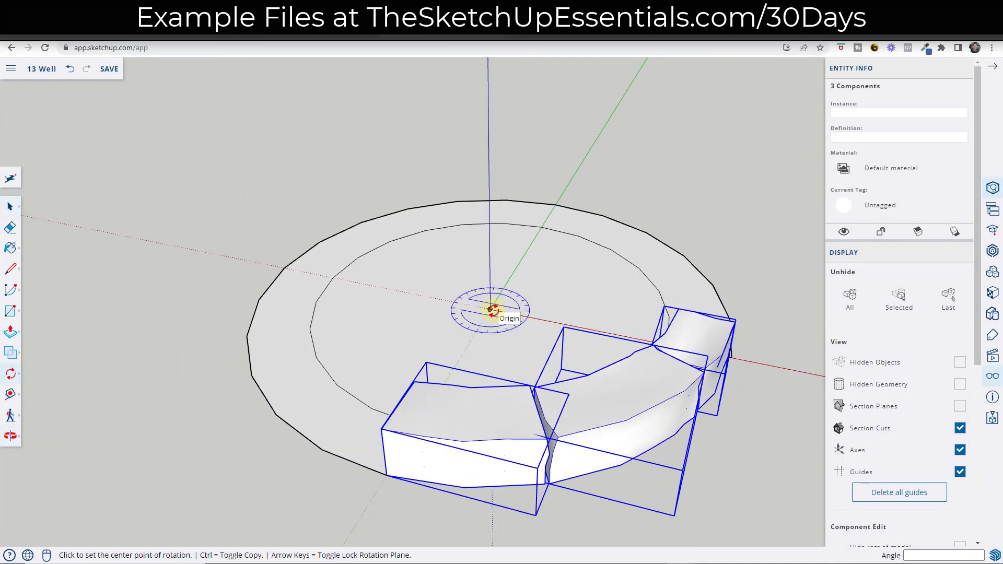
key("space")
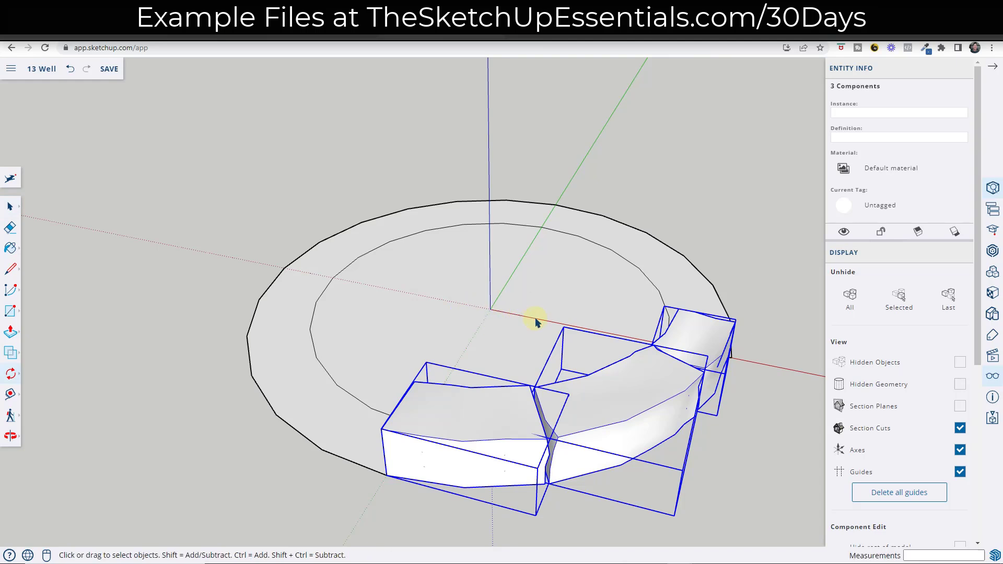
key("q")
left_click(490, 309)
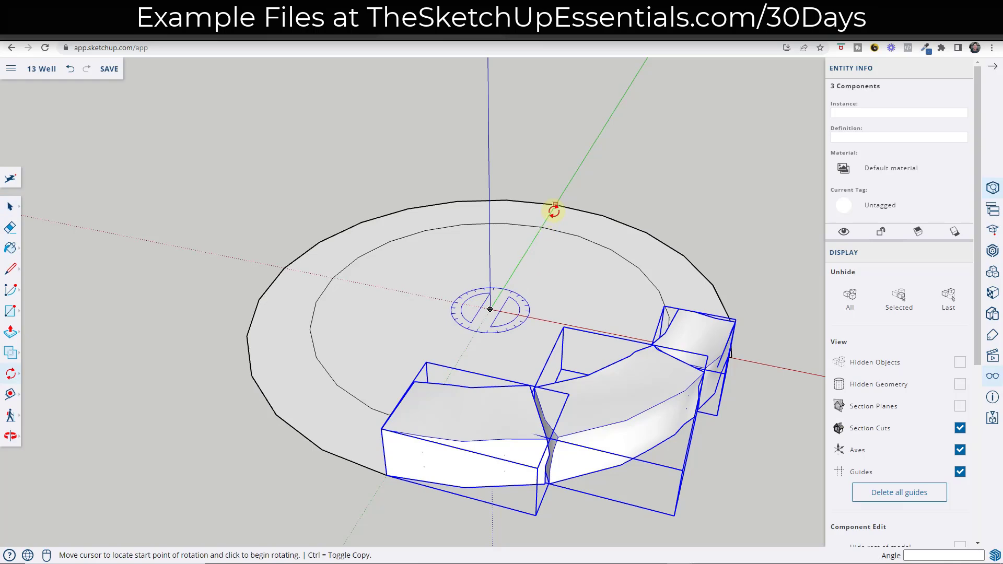
left_click(557, 204)
key("ctrl")
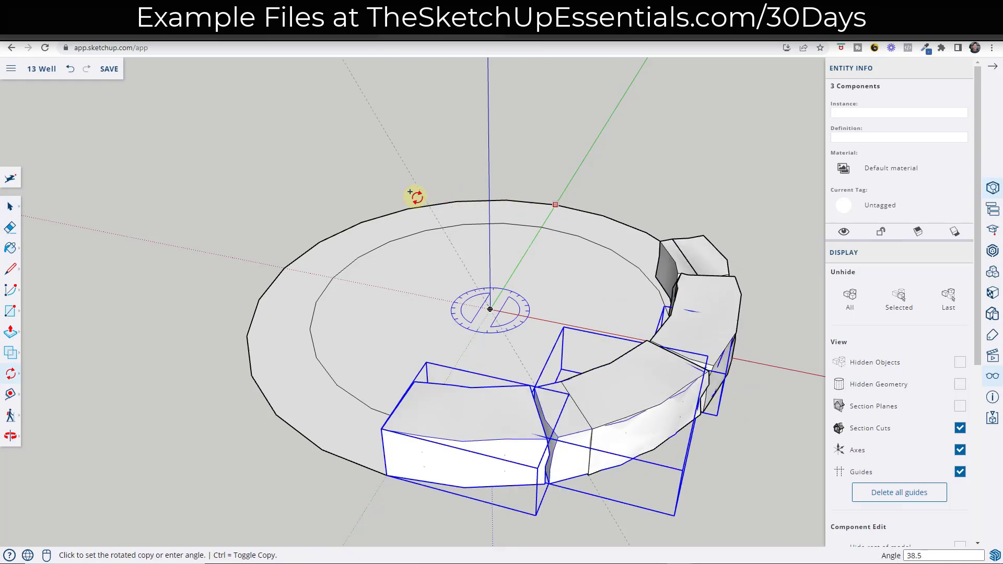
left_click(284, 270)
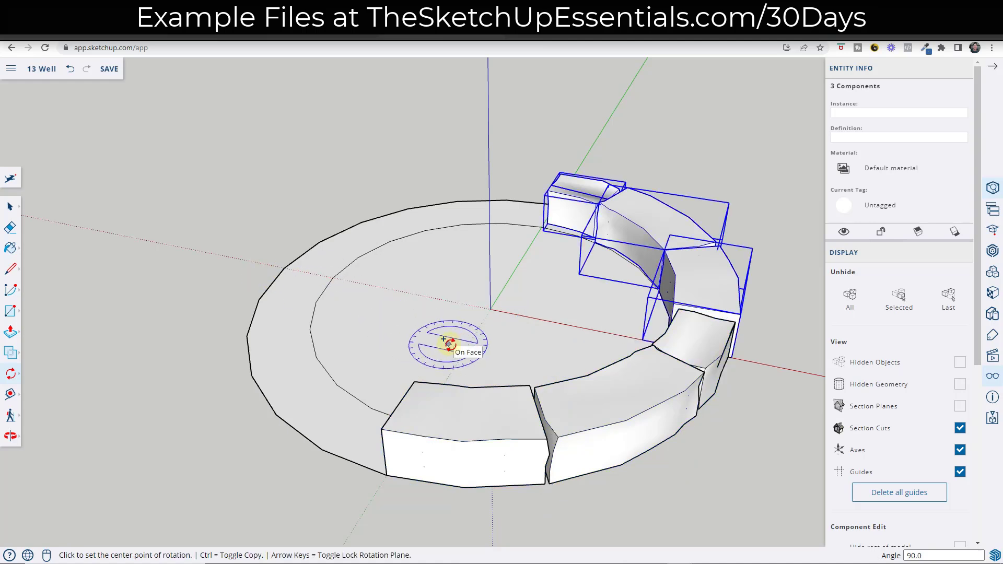
type("*3")
key("Return")
Step: Select the circular base face inside the stone ring with its bounding edges and make it a group
middle_click_drag(474, 406, 455, 281)
middle_click_drag(499, 337, 448, 305)
key("space")
scroll(436, 323, "down", 3)
left_click(447, 310)
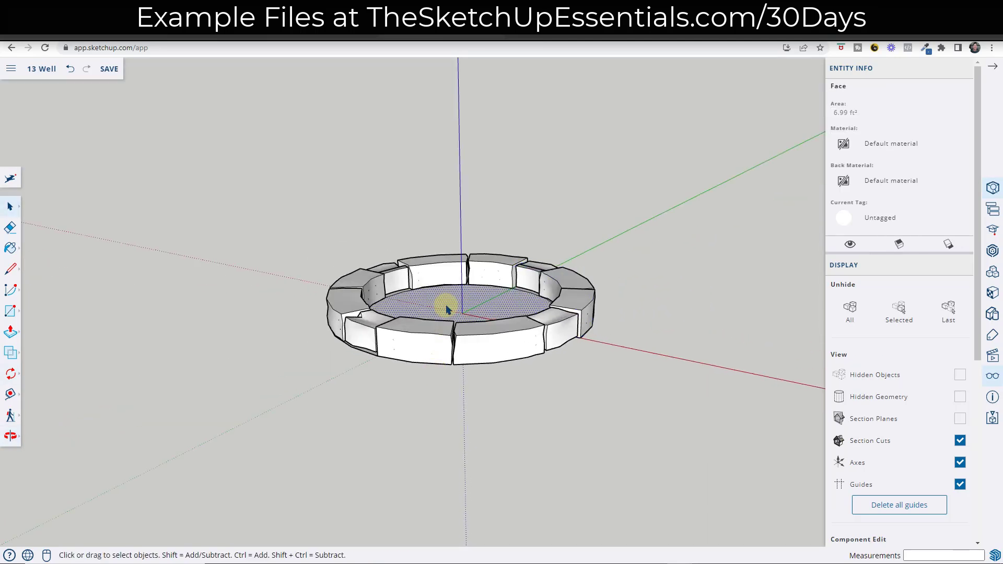
right_click(447, 309)
double_click(433, 304)
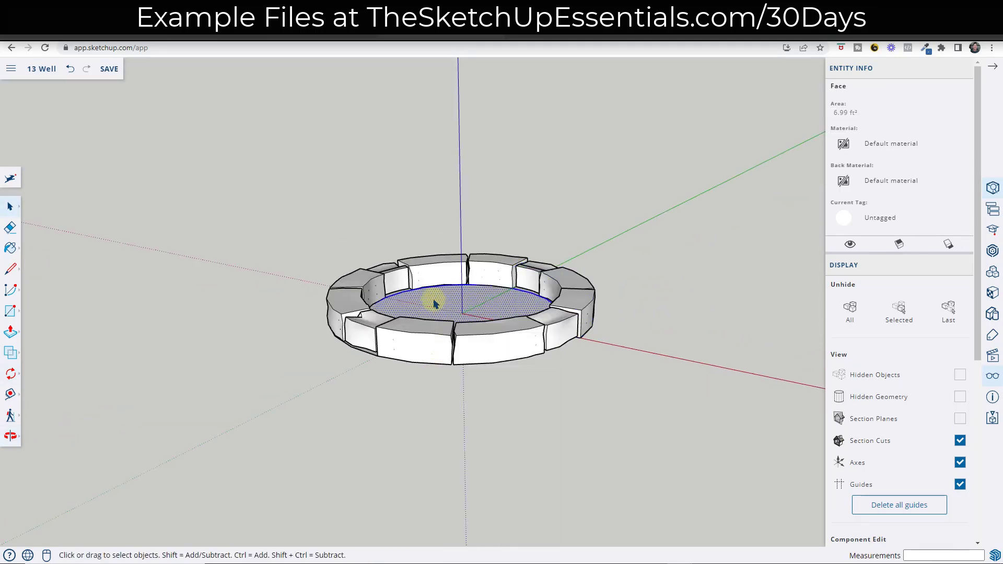
right_click(443, 303)
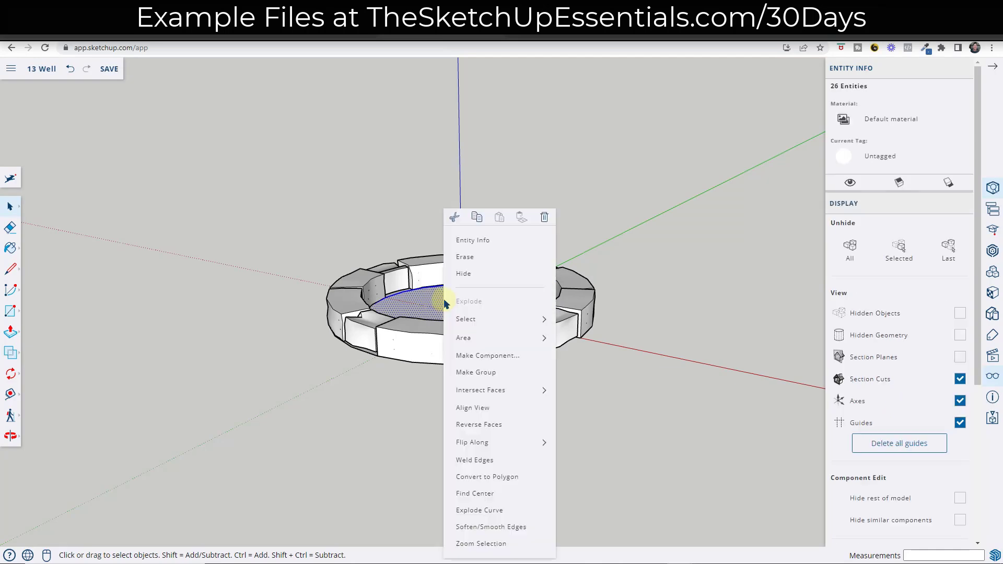
left_click(487, 373)
Step: Select all twelve stones of the ring and copy them about 5 inches straight up as a second row
middle_click_drag(509, 340, 475, 226)
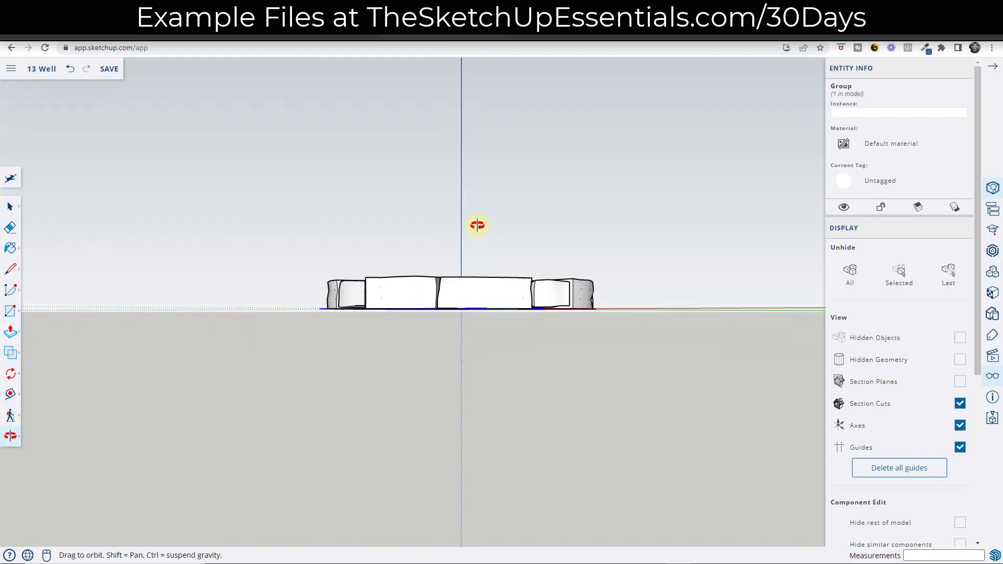
left_click_drag(295, 294, 297, 294)
middle_click_drag(467, 289, 619, 422)
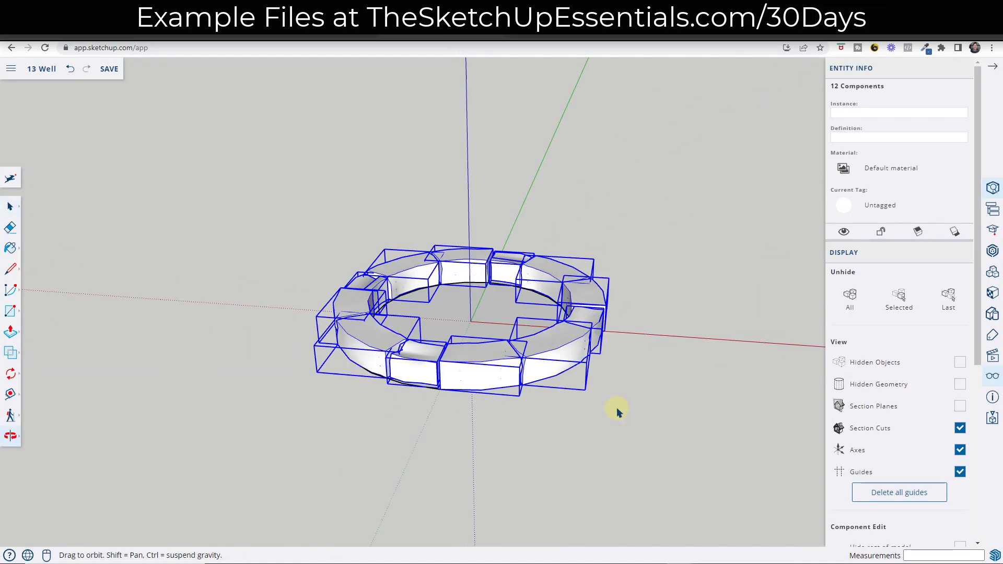
key("m")
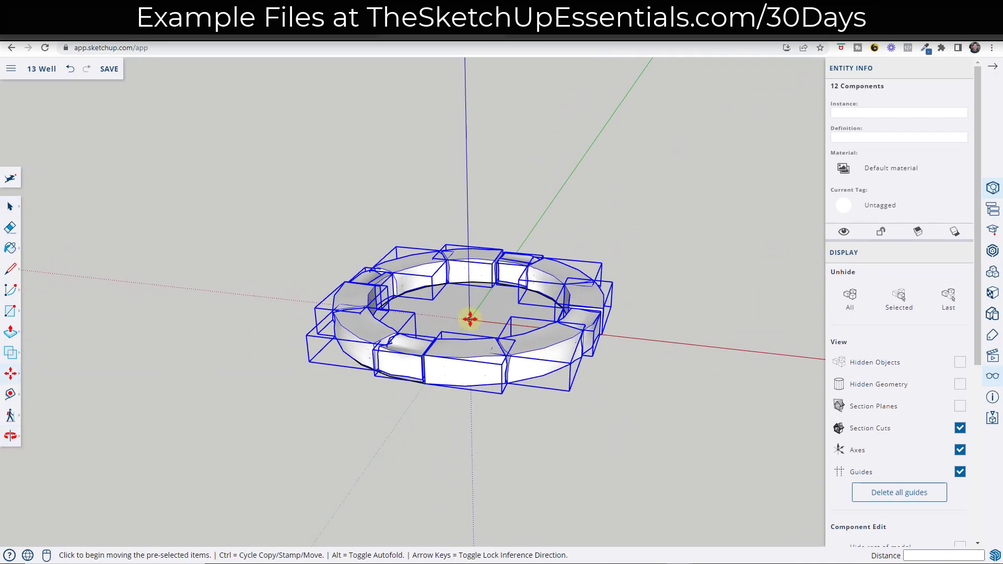
key("ctrl")
left_click(470, 318)
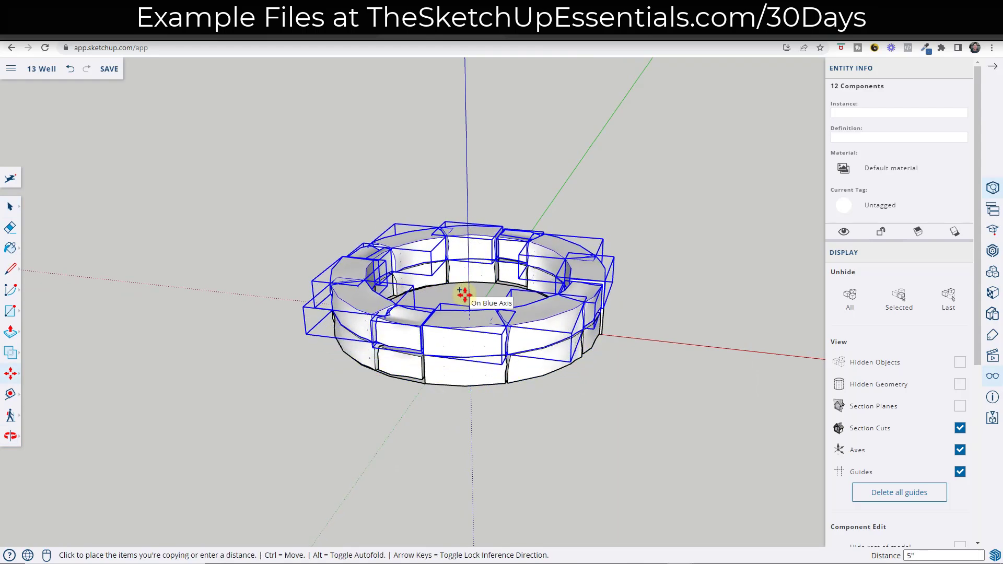
left_click(464, 296)
Step: Rotate the second row of stones 15 degrees about the well's centre to stagger the joints
middle_click_drag(463, 298, 489, 312)
key("q")
left_click(469, 319)
left_click(438, 314)
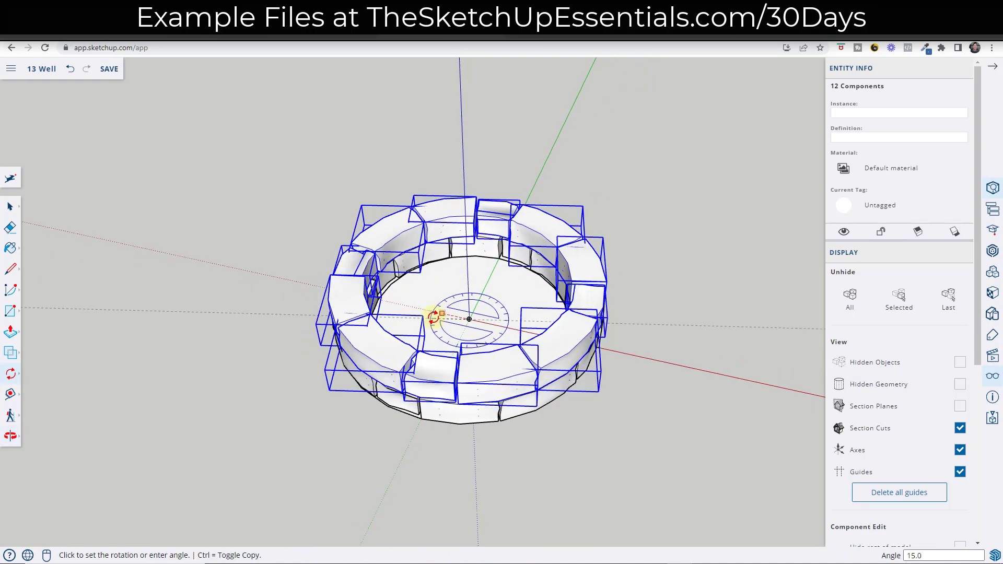
left_click(434, 317)
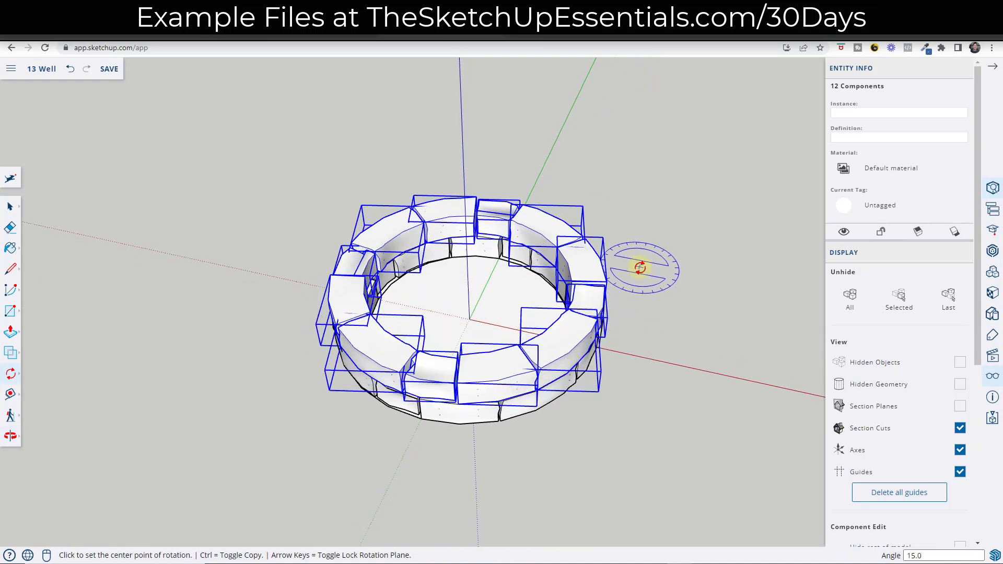
Step: Scale the second row slightly inward about its centre along the red and green axes, to about 0.94 on green
key("s")
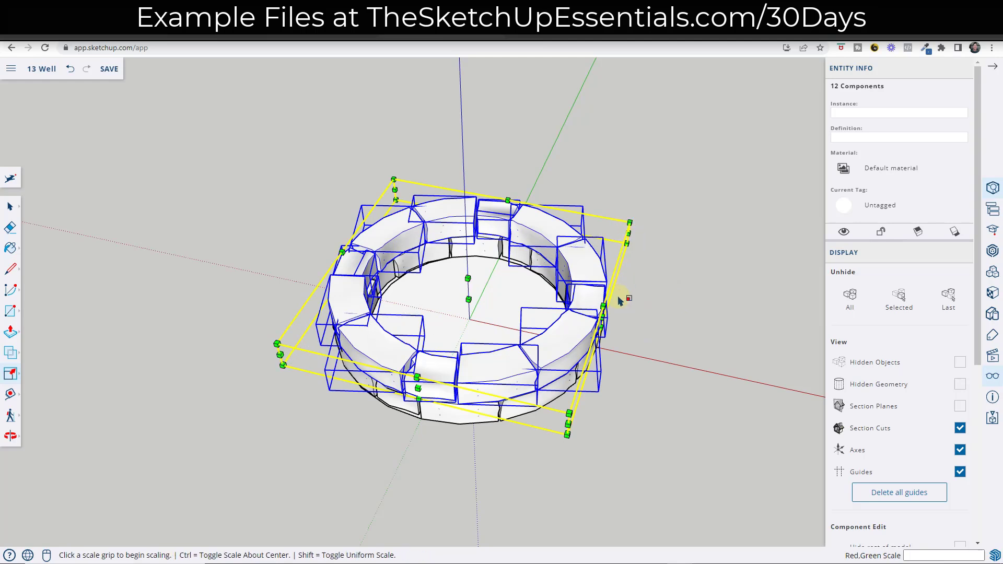
key("ctrl")
left_click(602, 317)
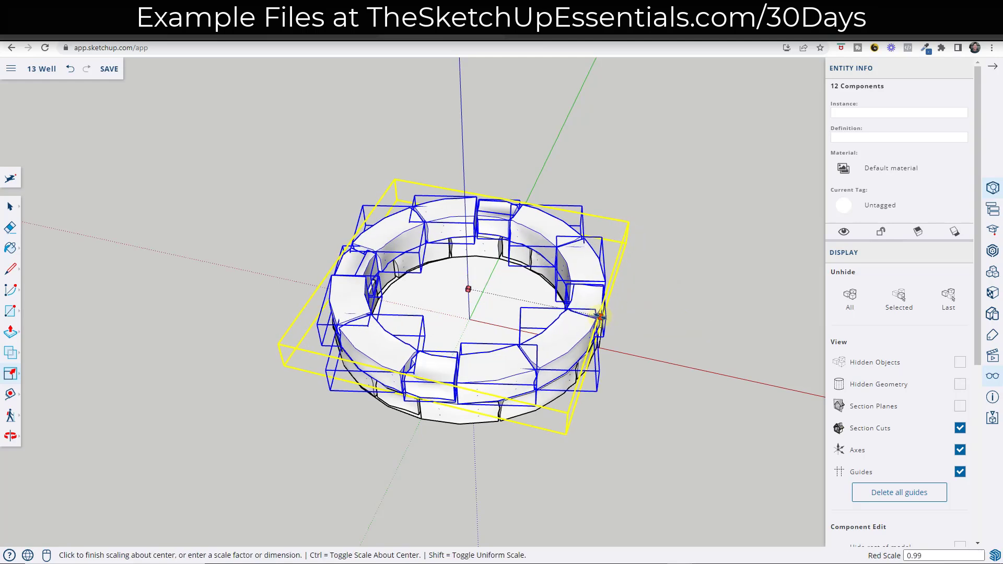
left_click(596, 316)
left_click(419, 387)
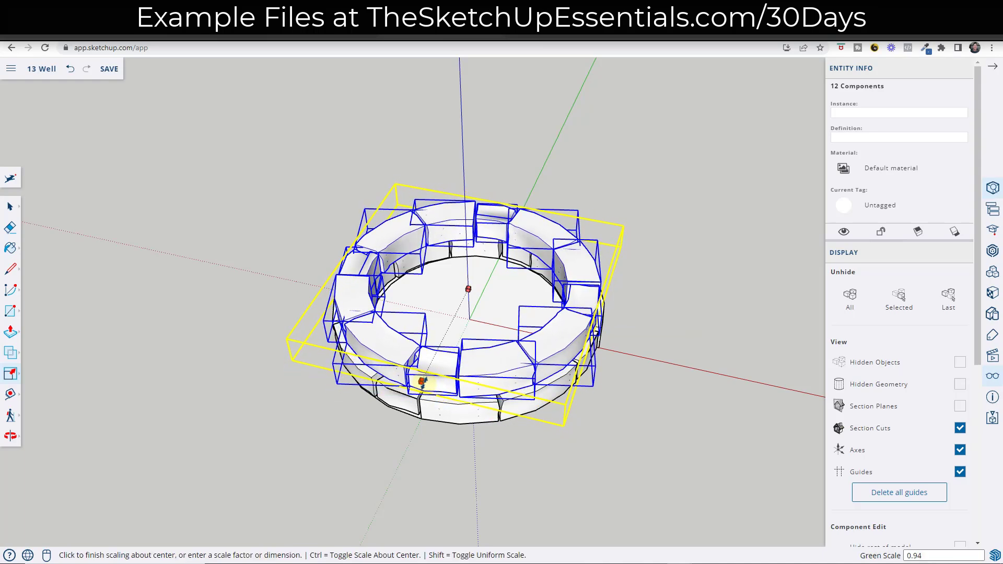
left_click(422, 382)
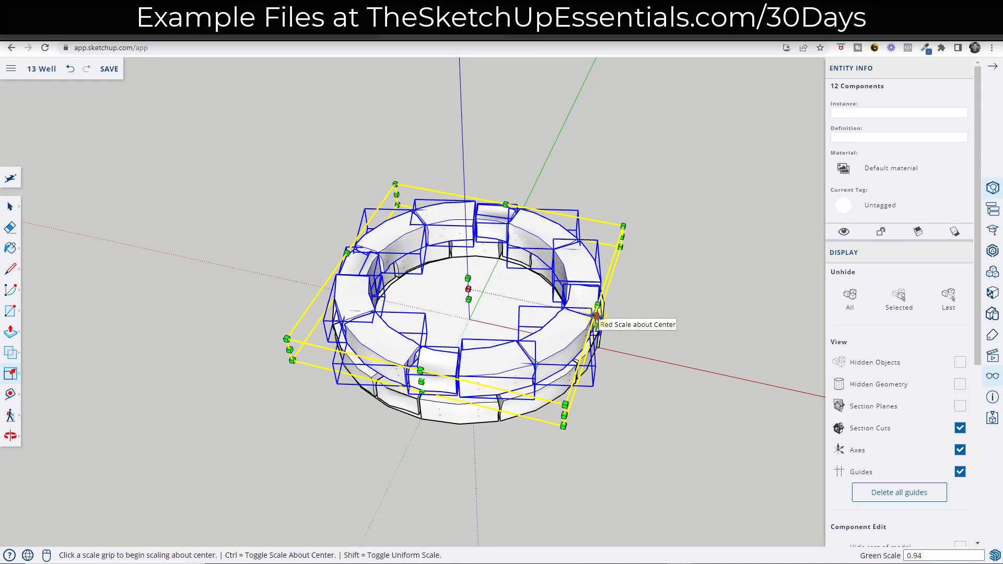
left_click(596, 315)
left_click(595, 315)
key("space")
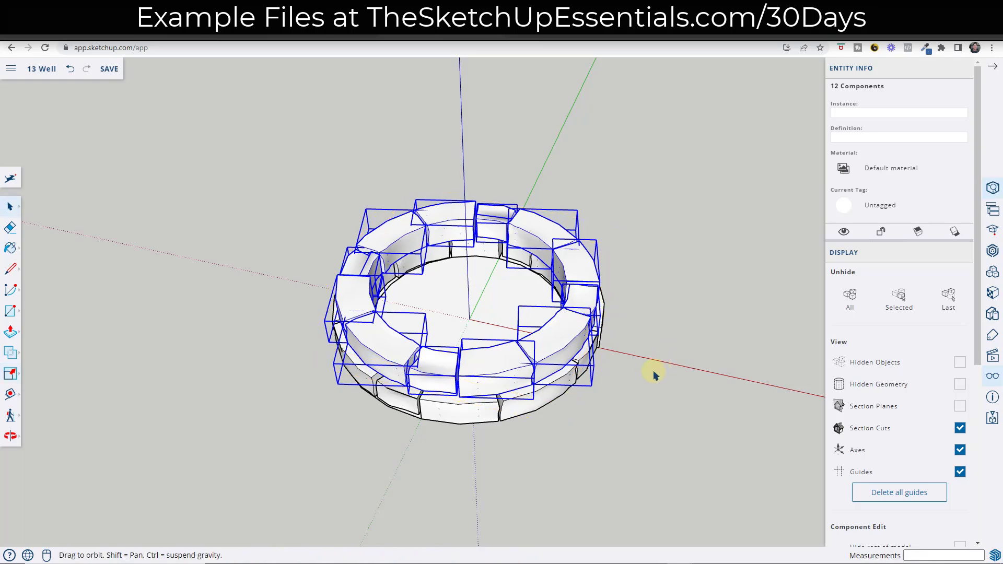
Step: Make the second row's twelve stones into a single component named Rock Row
middle_click_drag(654, 374, 590, 287)
left_click(662, 299)
middle_click_drag(458, 316, 612, 235)
left_click(487, 317)
left_click_drag(383, 270, 392, 274)
middle_click_drag(392, 274, 478, 352)
right_click(469, 317)
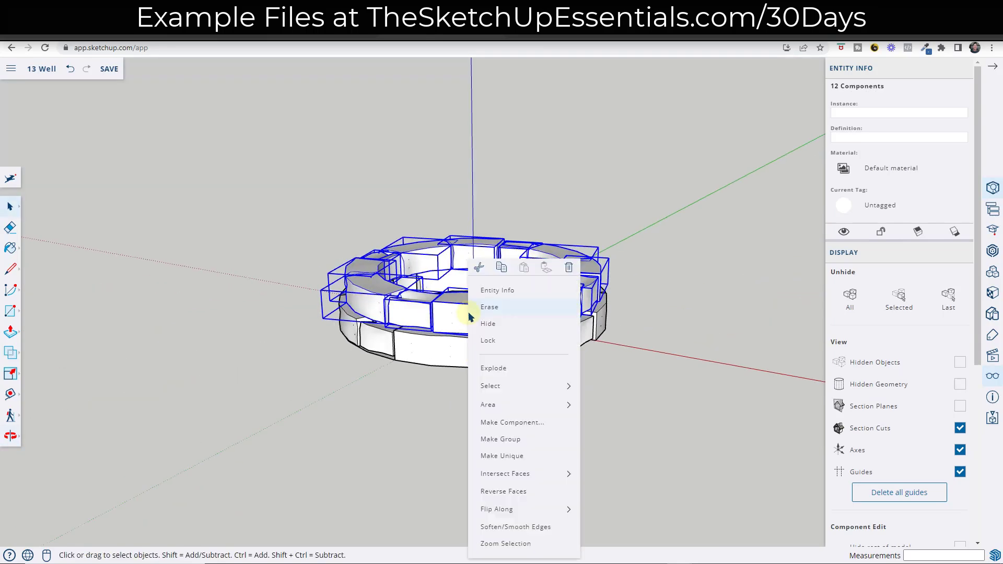
left_click(518, 428)
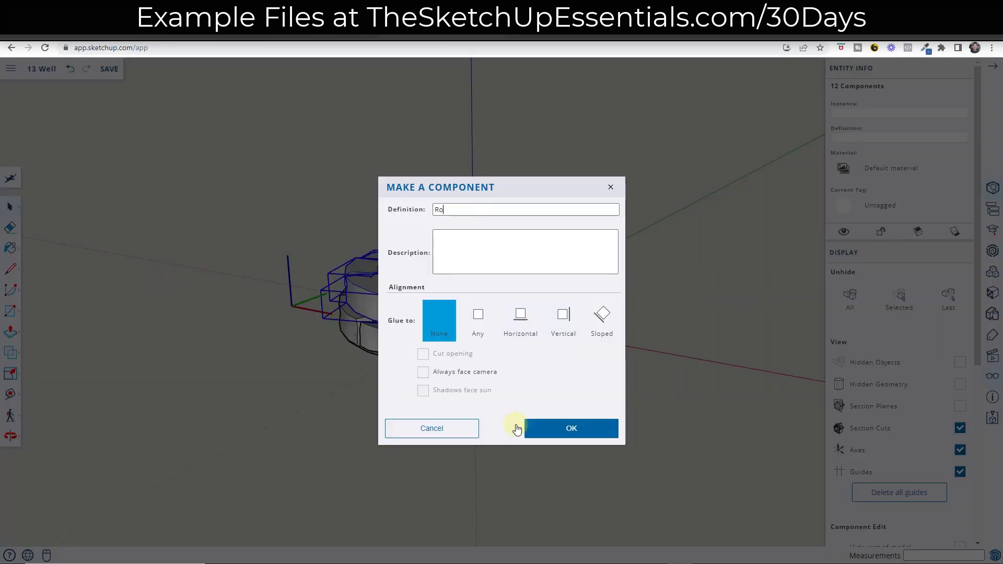
type("Rock Row")
key("Return")
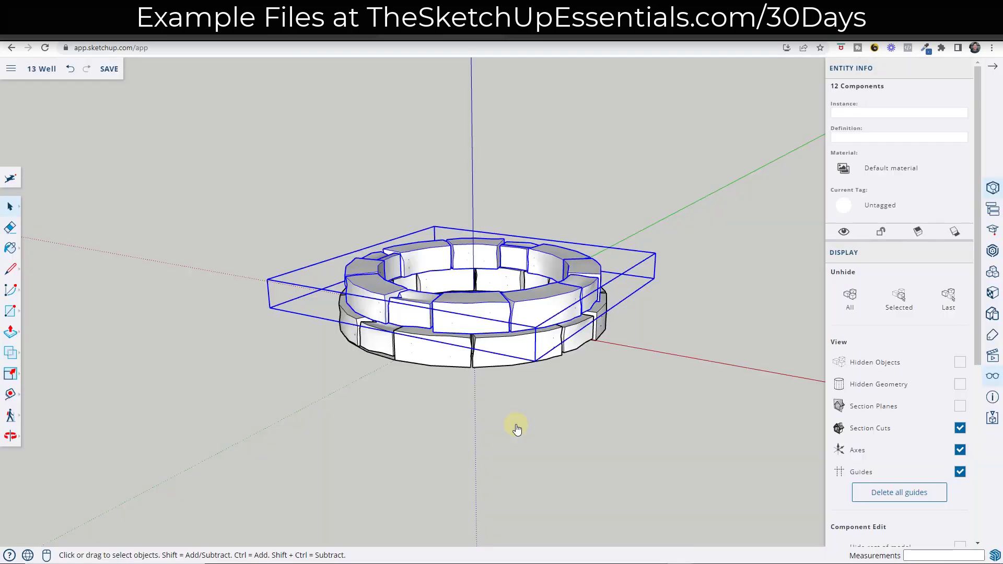
Step: Copy the Rock Row component straight up to stack a third row on top of the second
middle_click_drag(456, 270, 475, 299)
key("m")
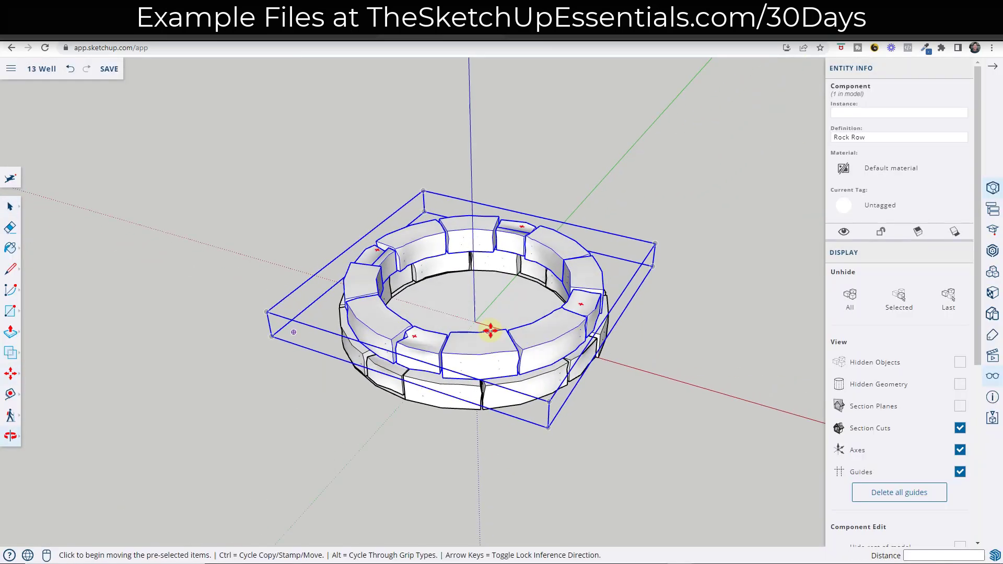
key("ctrl")
scroll(515, 370, "up", 5)
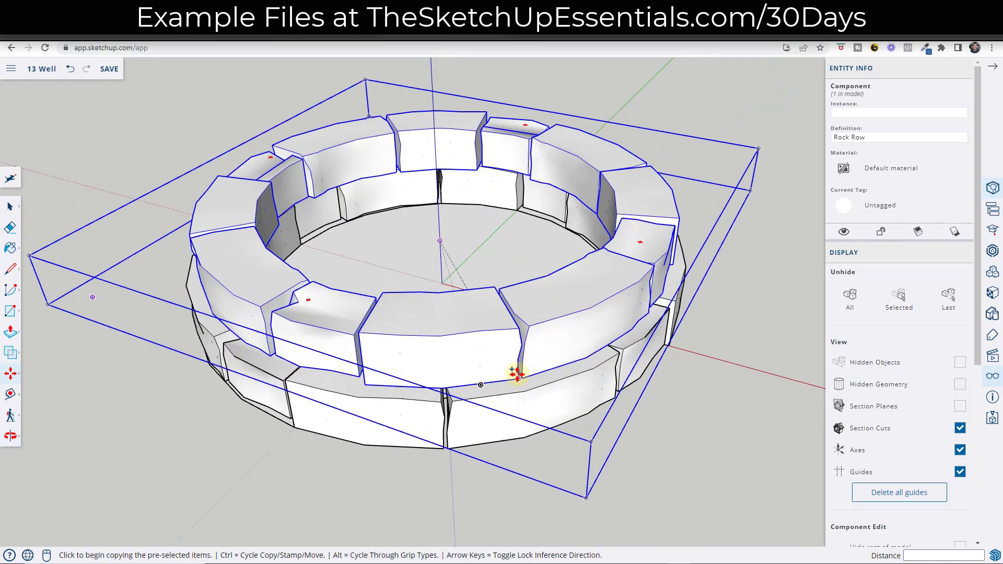
left_click(514, 381)
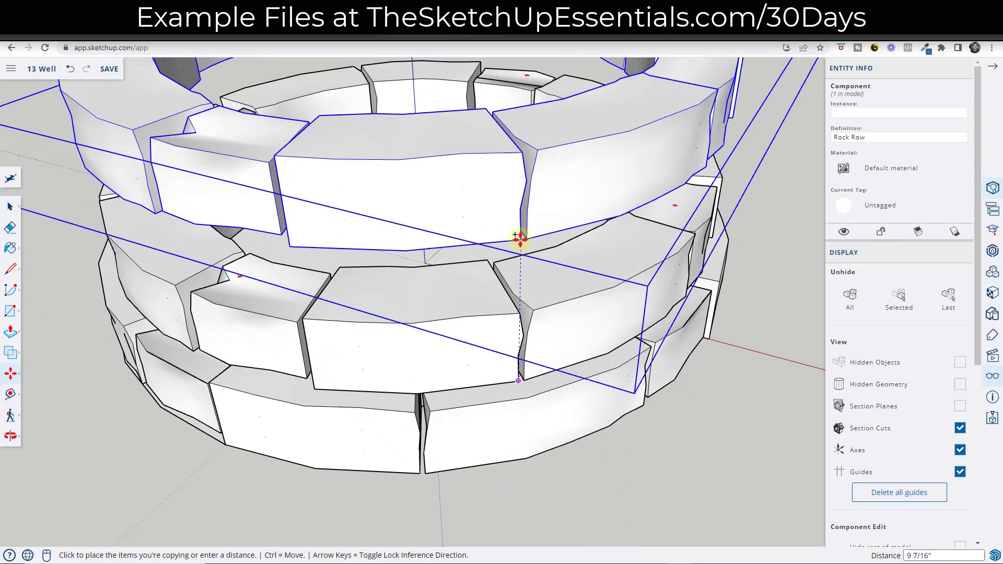
left_click(622, 285)
scroll(468, 260, "down", 5)
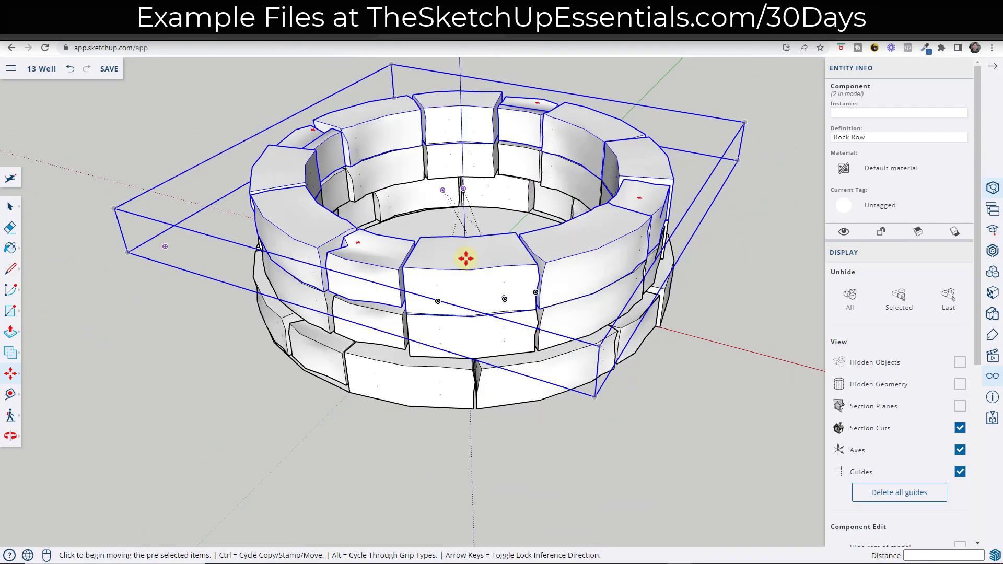
Step: Rotate the third row about the well's centre so its joints are offset from the row below
middle_click_drag(469, 260, 462, 295)
key("q")
left_click(463, 274)
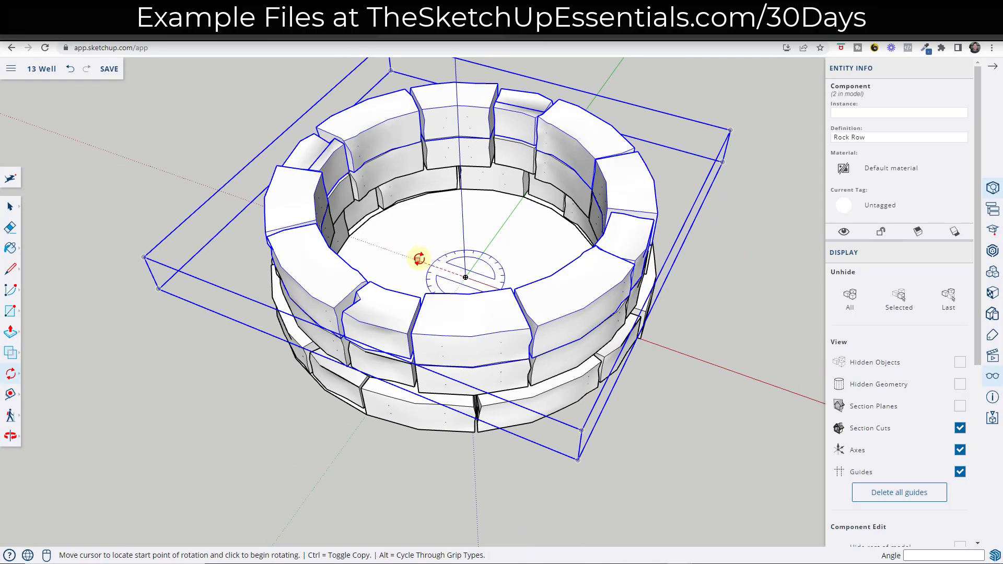
left_click(414, 260)
middle_click_drag(406, 273, 510, 149)
left_click(578, 206)
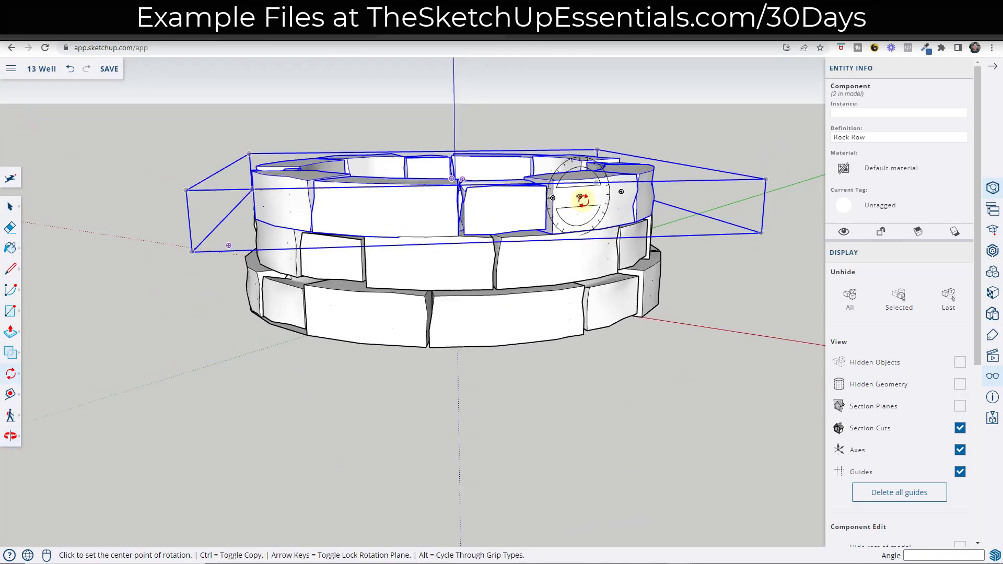
Step: Copy the third Rock Row straight up from a stone's lower corner to stack a fourth row
scroll(578, 201, "up", 4)
key("space")
key("m")
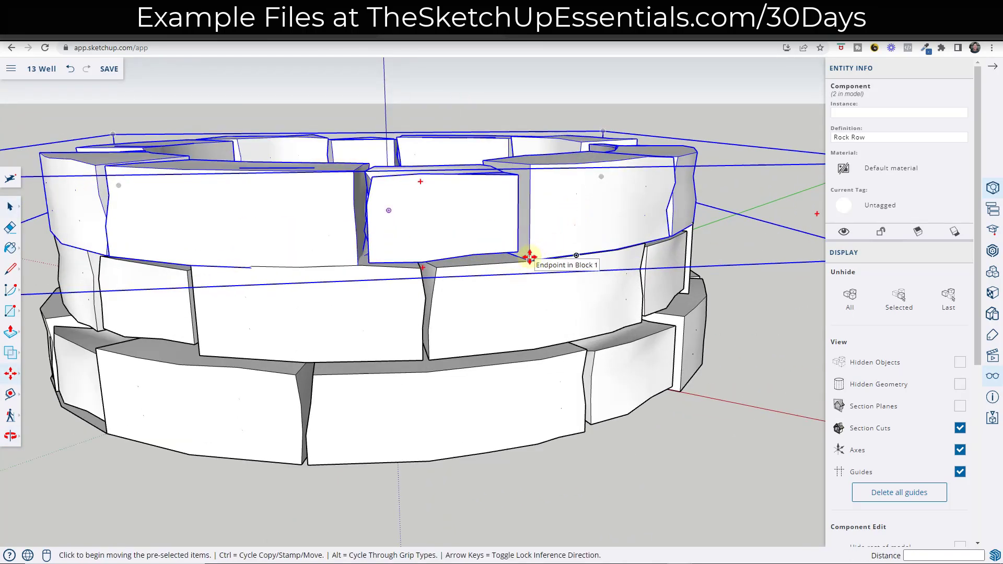
left_click(530, 257)
key("ctrl")
left_click(520, 157)
middle_click_drag(520, 157, 432, 291)
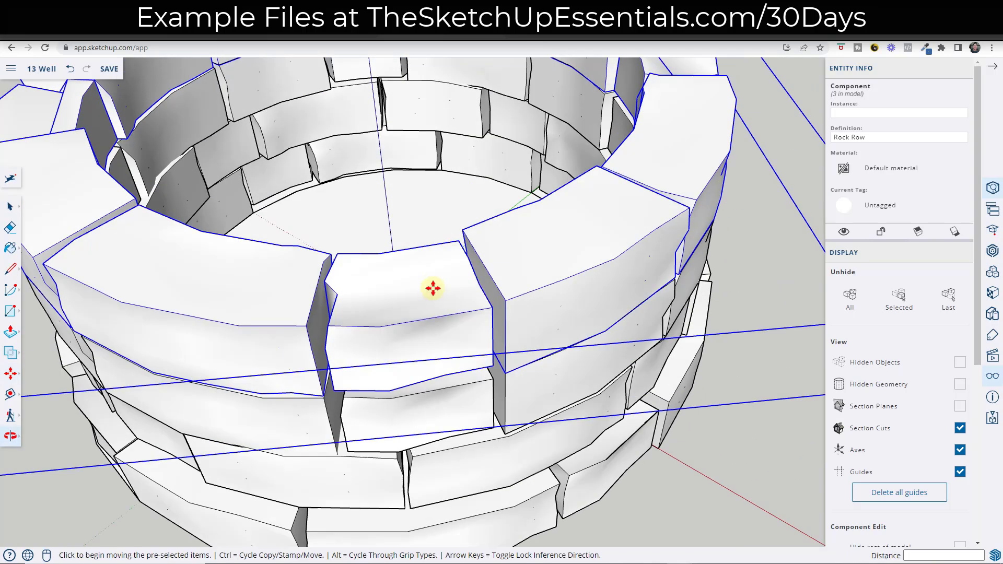
Step: Rotate the fourth row about the well's centre to stagger its joints, and clear the selection
scroll(406, 240, "down", 3)
middle_click_drag(406, 240, 410, 325)
key("q")
left_click(406, 281)
left_click(359, 242)
left_click(345, 269)
key("space")
middle_click_drag(356, 272, 450, 128)
left_click(665, 249)
Step: Open a stone block in an upper row for editing and clean up the stray edge marks on its face with the Eraser
middle_click_drag(515, 306, 505, 301)
left_click_drag(505, 301, 550, 235)
key("space")
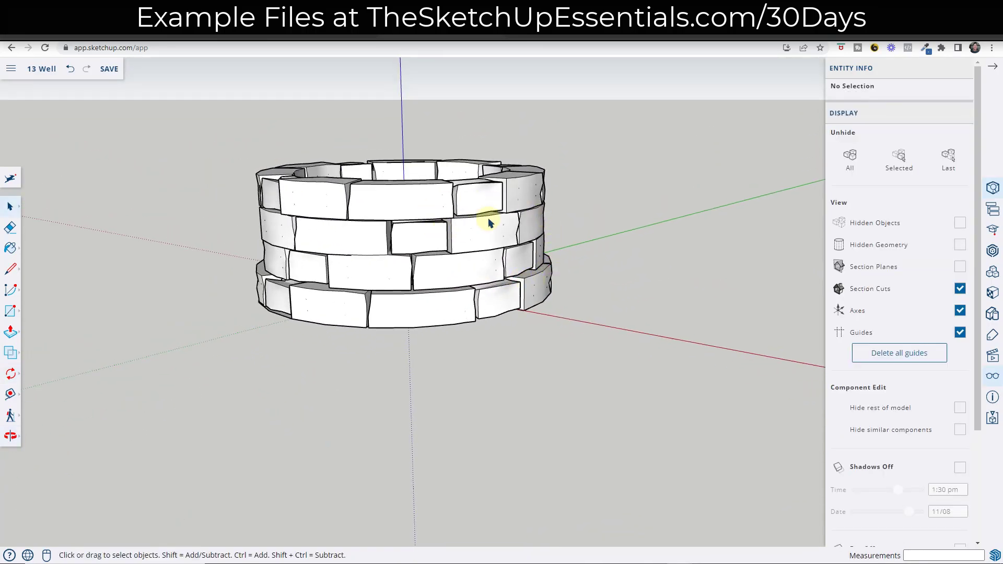
scroll(537, 190, "up", 8)
left_click(449, 219)
scroll(445, 226, "up", 5)
scroll(419, 223, "up", 2)
key("Escape")
key("e")
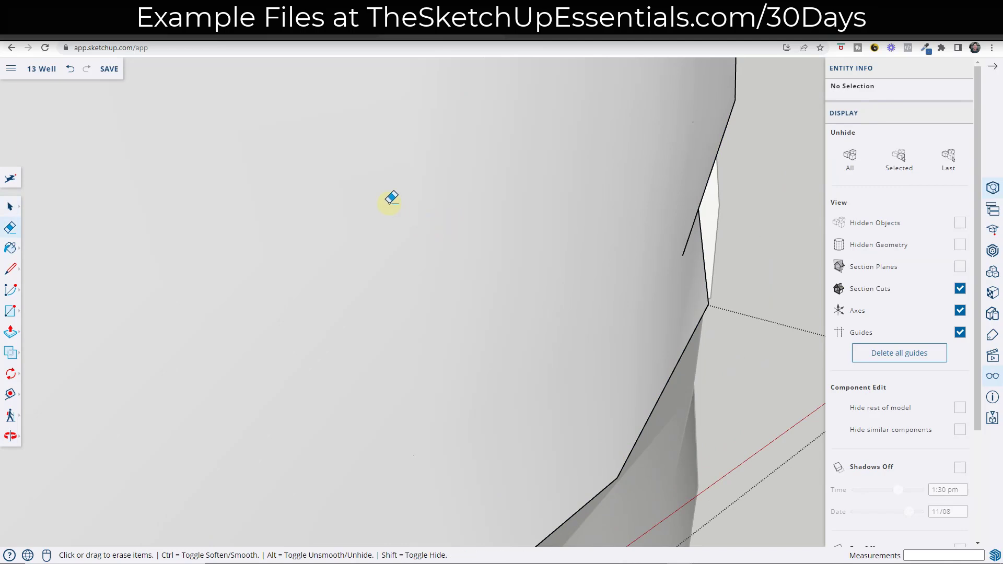
scroll(444, 272, "down", 3)
scroll(453, 340, "up", 2)
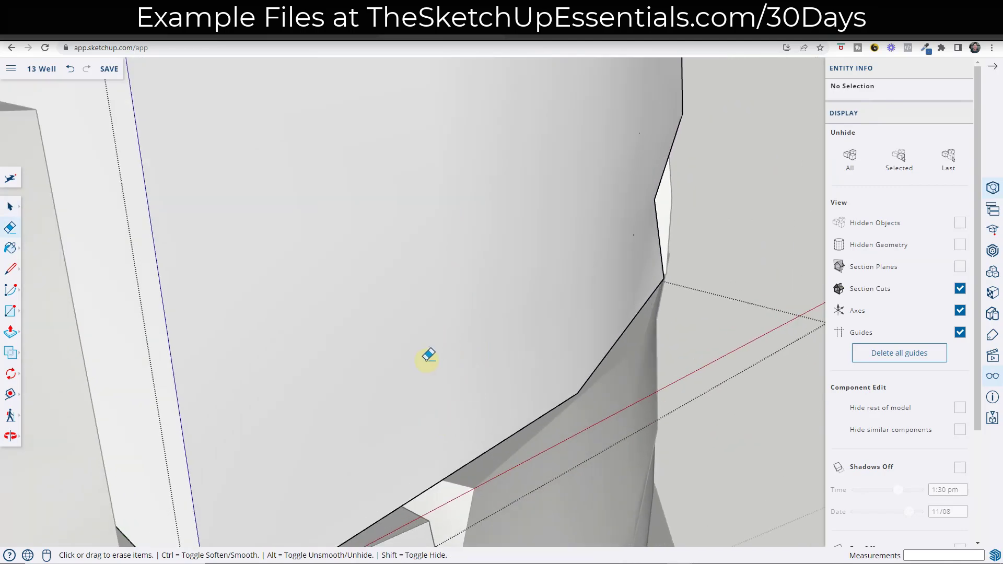
scroll(504, 281, "down", 2)
scroll(591, 188, "up", 3)
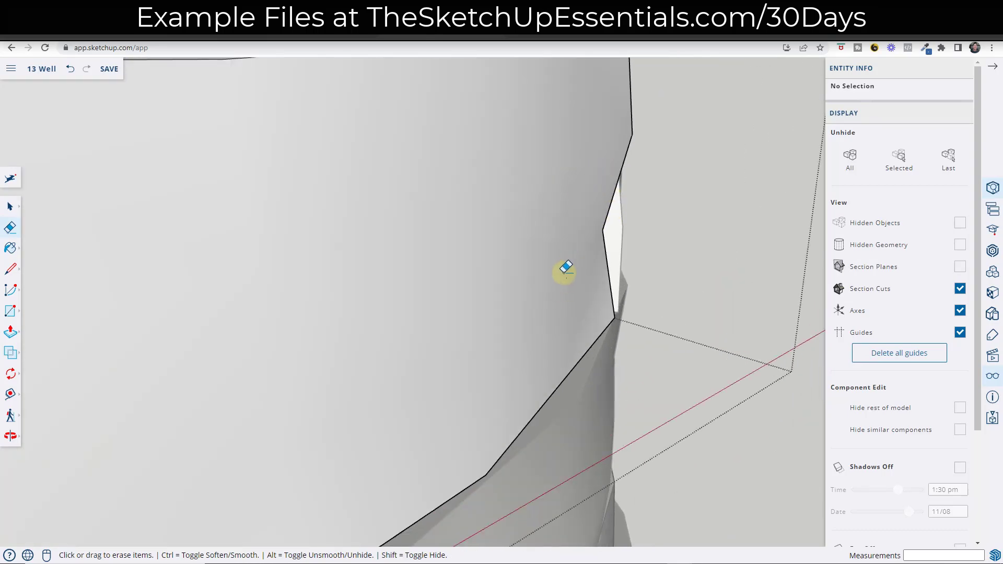
left_click(572, 272)
key("space")
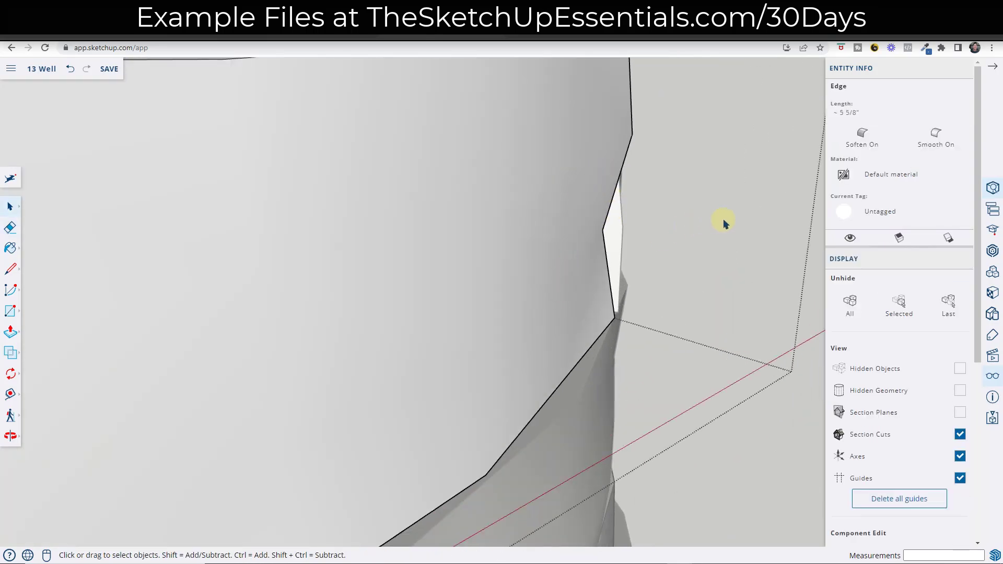
Step: Leave the stone block's editing context and check the four stacked rows of the well from around it
left_click(719, 225)
scroll(726, 245, "down", 6)
left_click(739, 407)
scroll(678, 306, "down", 5)
middle_click_drag(605, 280, 406, 293)
middle_click_drag(472, 300, 545, 276)
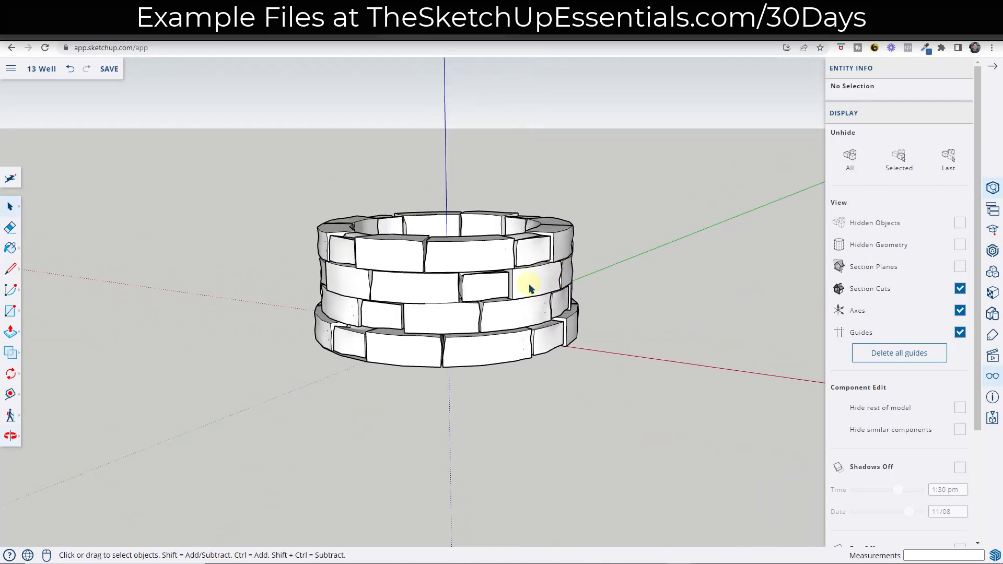
middle_click_drag(514, 244, 525, 245)
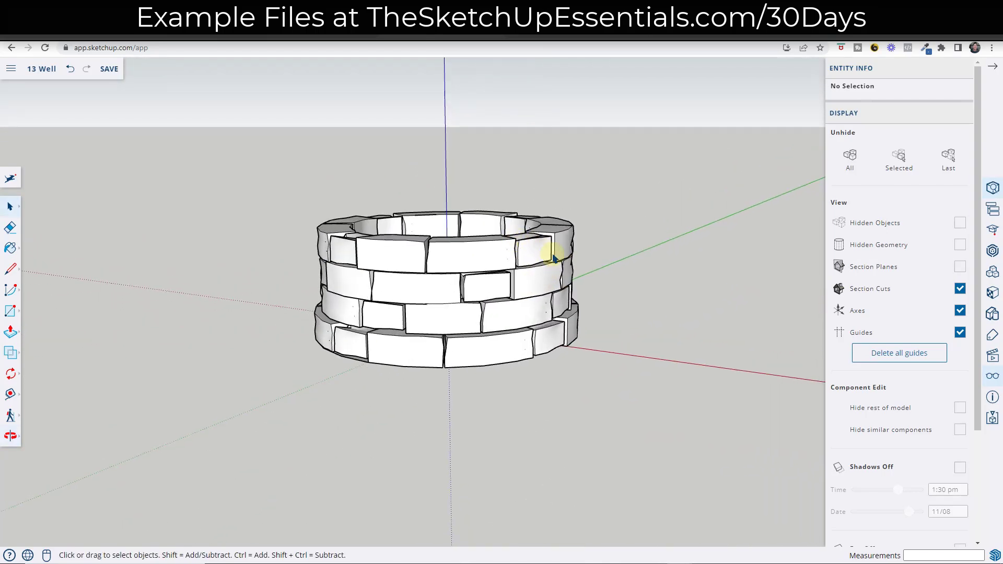
middle_click_drag(646, 337, 649, 385)
Step: Draw a 5.5 by 5.5 inch square on the ground, centred on the red axis just outside the well
key("r")
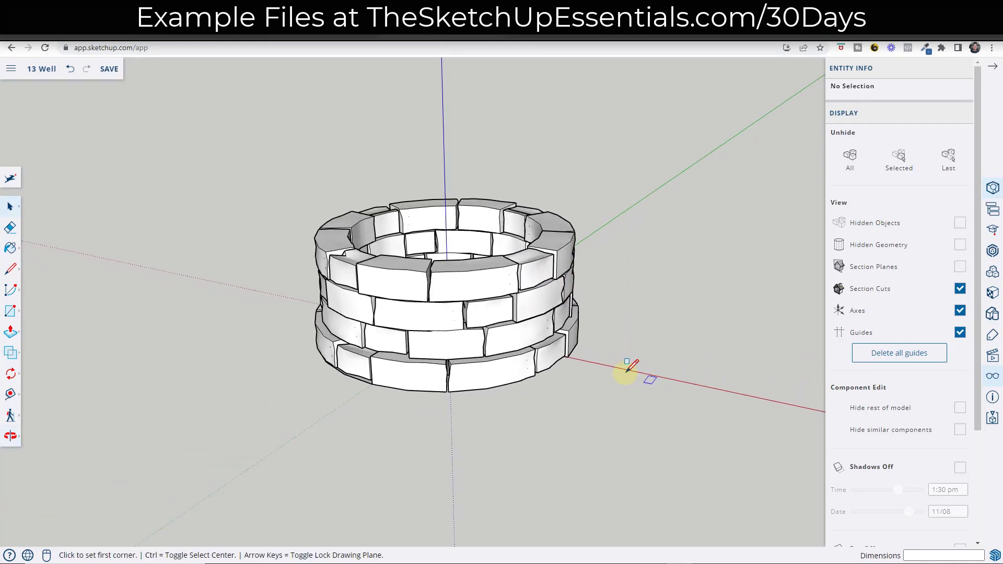
middle_click_drag(489, 275, 488, 416)
key("ctrl")
left_click(596, 407)
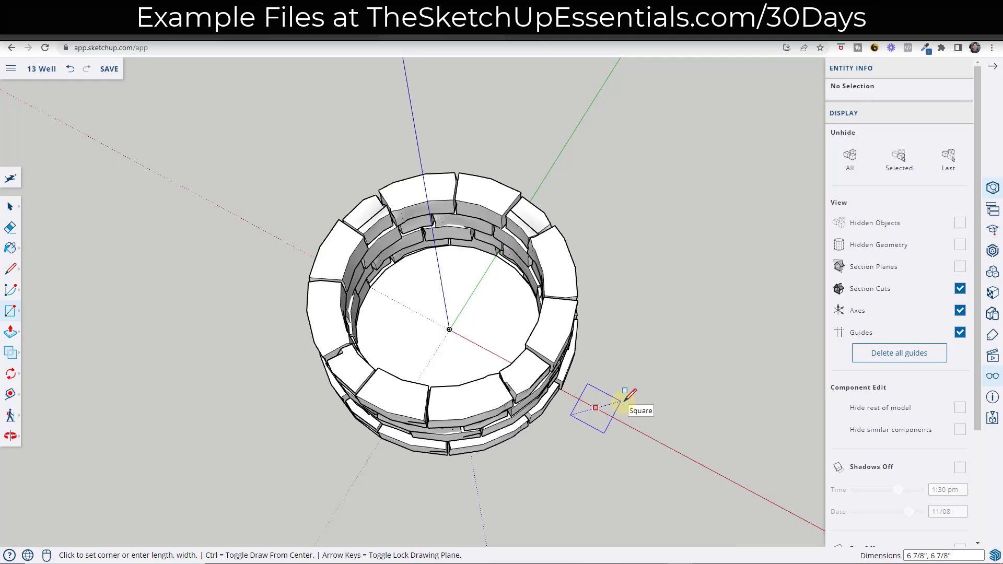
type("5.5")
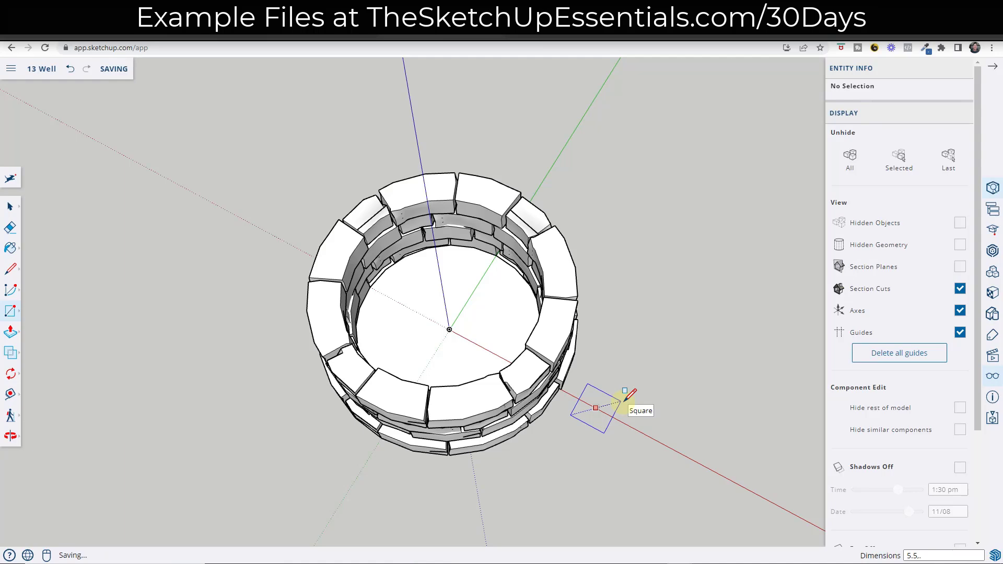
type(",5.5")
key("Return")
key("space")
Step: Try to pull the square up into a tall post beside the well, and undo the extrusion
middle_click_drag(600, 477, 613, 352)
key("p")
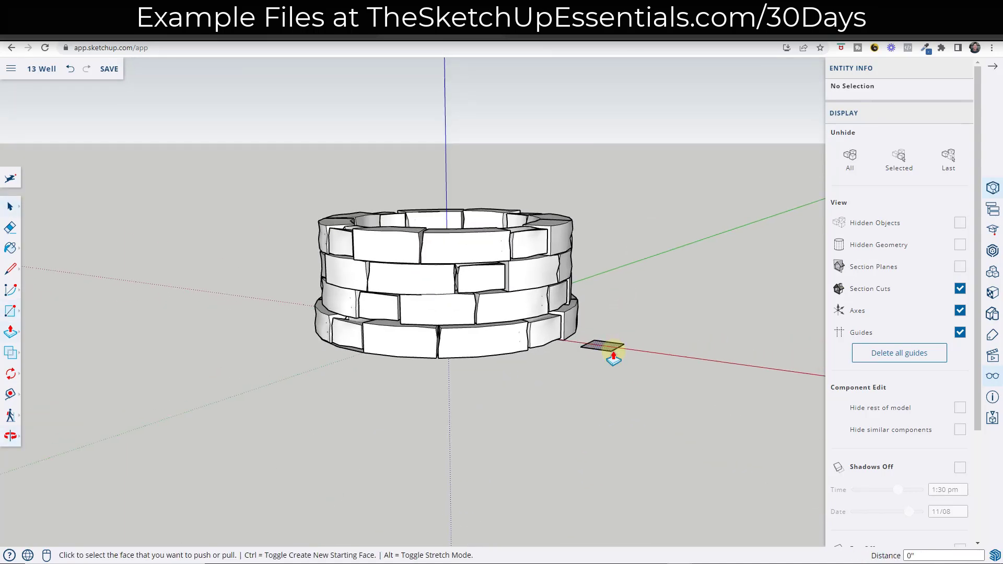
left_click(609, 345)
scroll(622, 96, "down", 5)
middle_click_drag(622, 97, 602, 292, "shift")
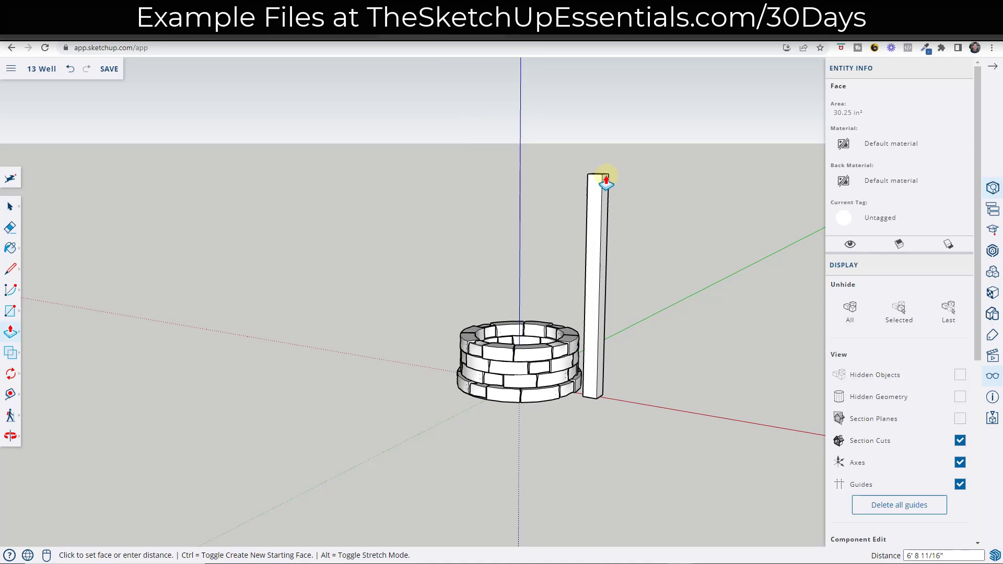
left_click(602, 229)
middle_click_drag(612, 278, 597, 401)
key("ctrl+z")
Step: Scale the square uniformly about its centre by a factor of 0.75
scroll(609, 400, "up", 3)
key("space")
key("s")
scroll(587, 399, "up", 3)
left_click(585, 402)
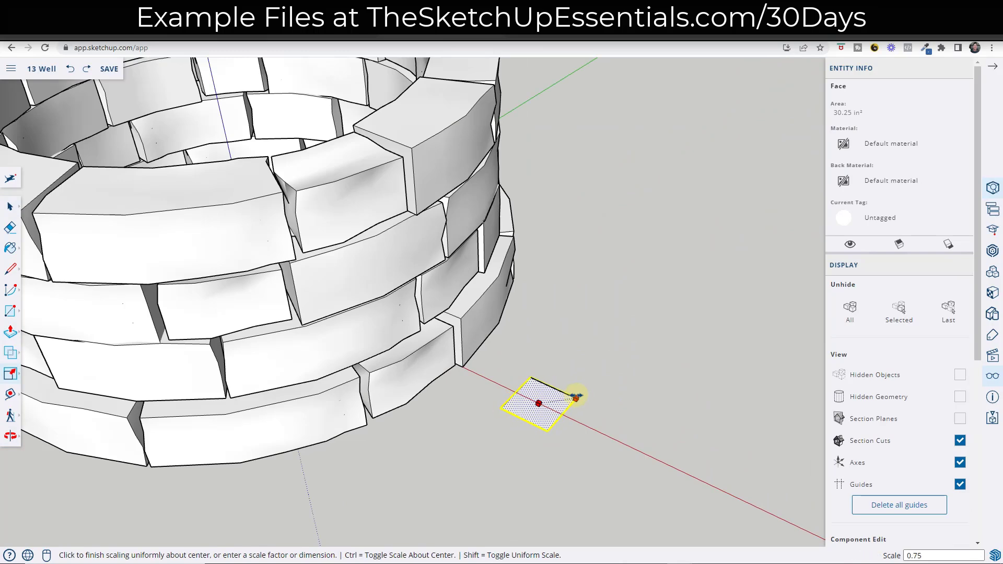
left_click(576, 397)
Step: Extrude the scaled square upward into a post about 5' 5" tall beside the well
key("p")
left_click(537, 403)
scroll(549, 331, "down", 4)
scroll(559, 286, "down", 3)
middle_click_drag(527, 264, 557, 147)
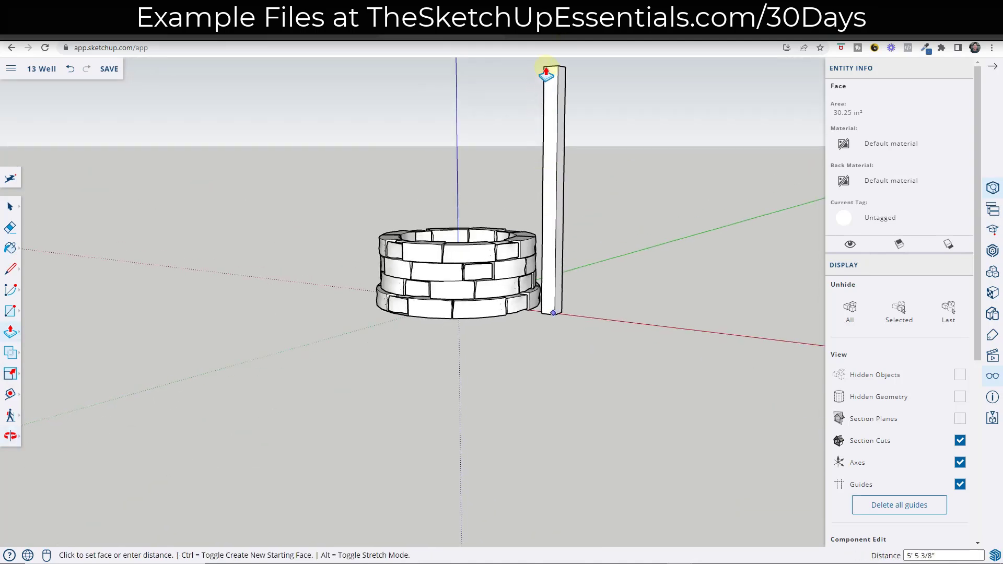
left_click(549, 76)
Step: Select the whole post and make it a component named End Post
key("space")
middle_click_drag(600, 139, 540, 152)
left_click(540, 152)
right_click(541, 157)
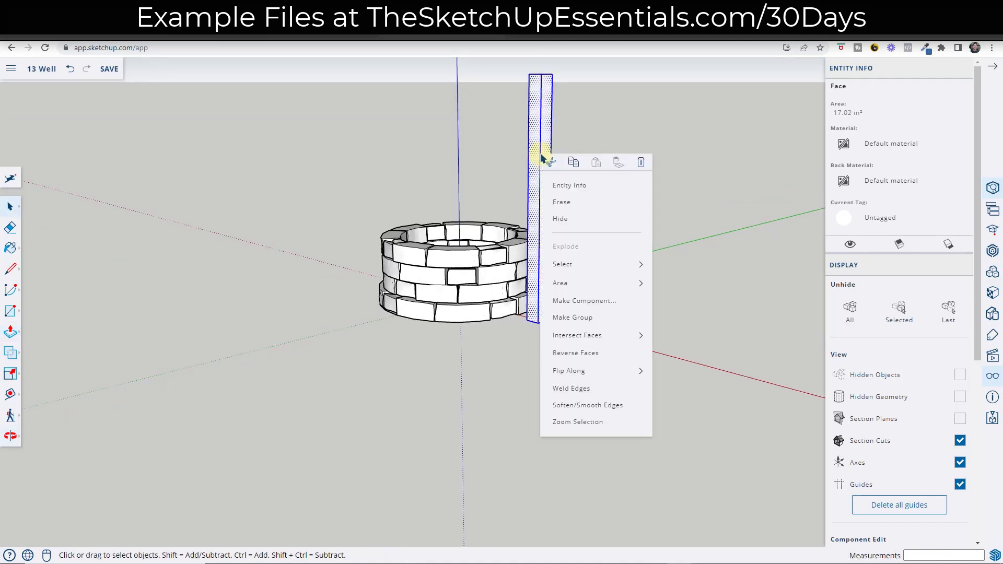
left_click(599, 303)
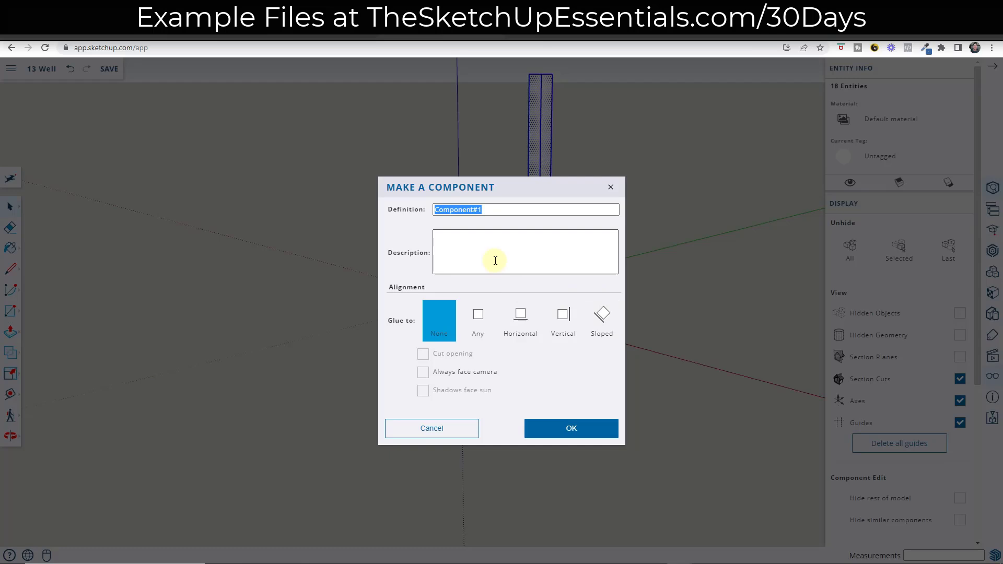
type("End Post")
key("Return")
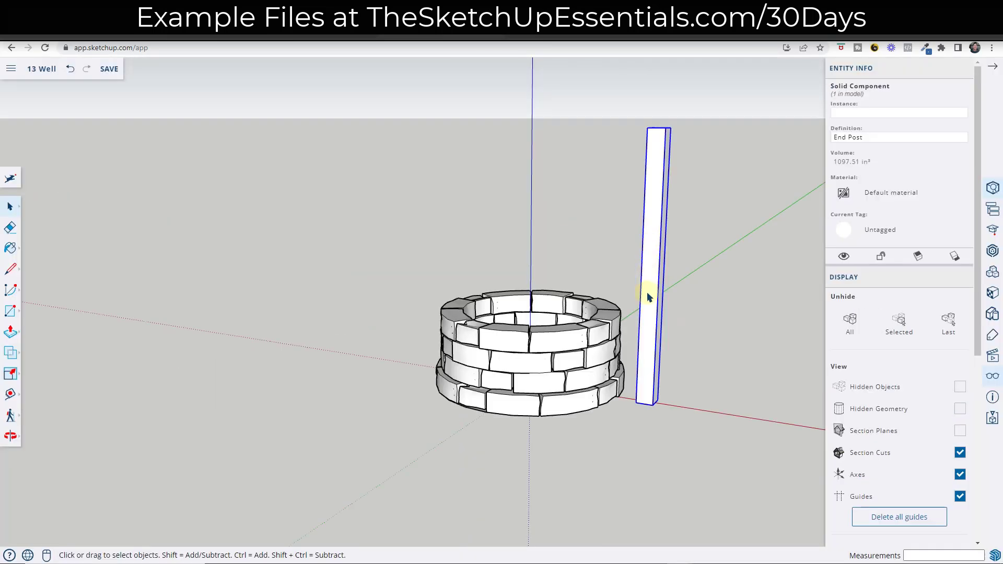
Step: Copy the End Post about 5' 8 5/8" along the red axis to the well's opposite side, and open the original for editing
key("m")
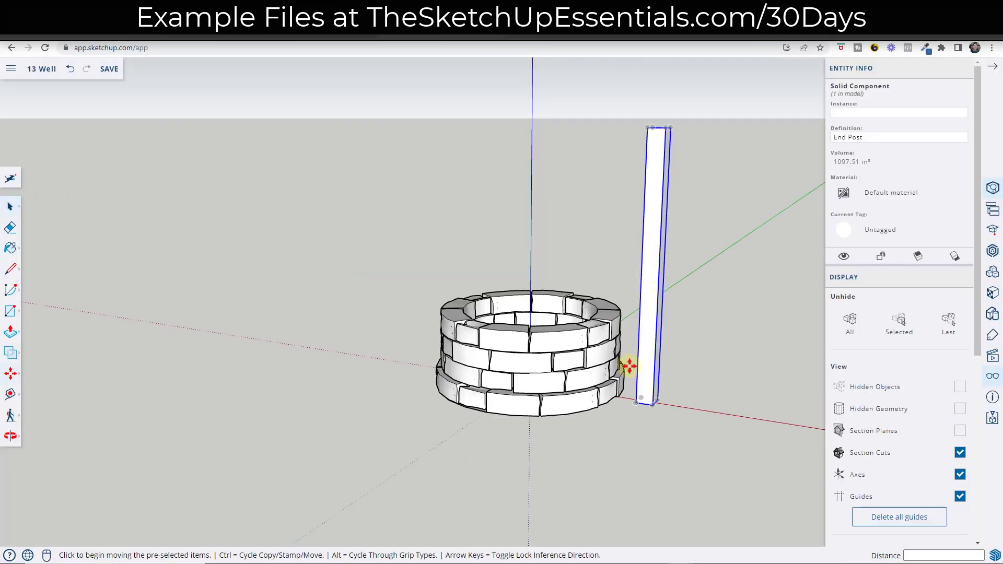
key("ctrl")
left_click(652, 407)
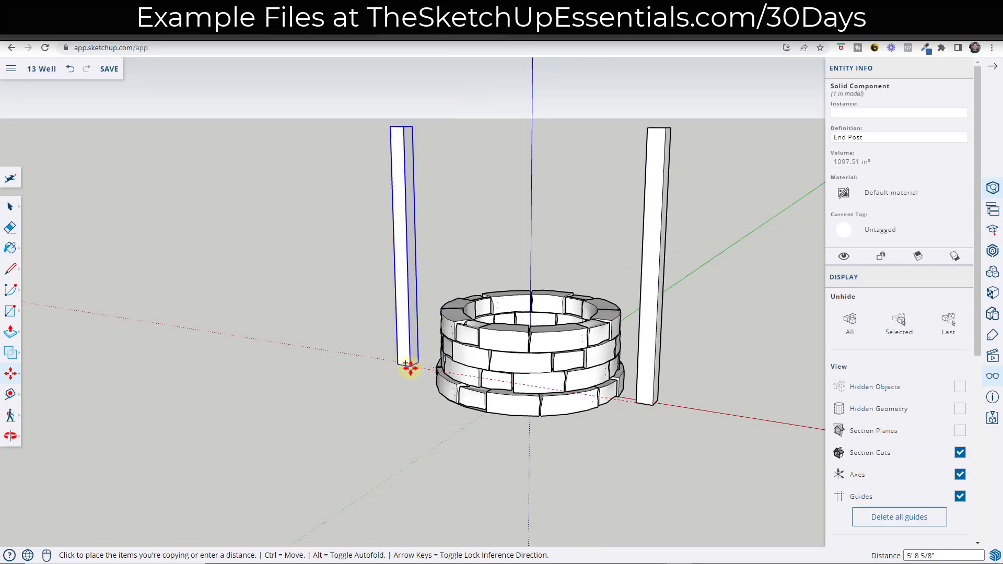
left_click(409, 367)
middle_click_drag(591, 264, 660, 195)
key("space")
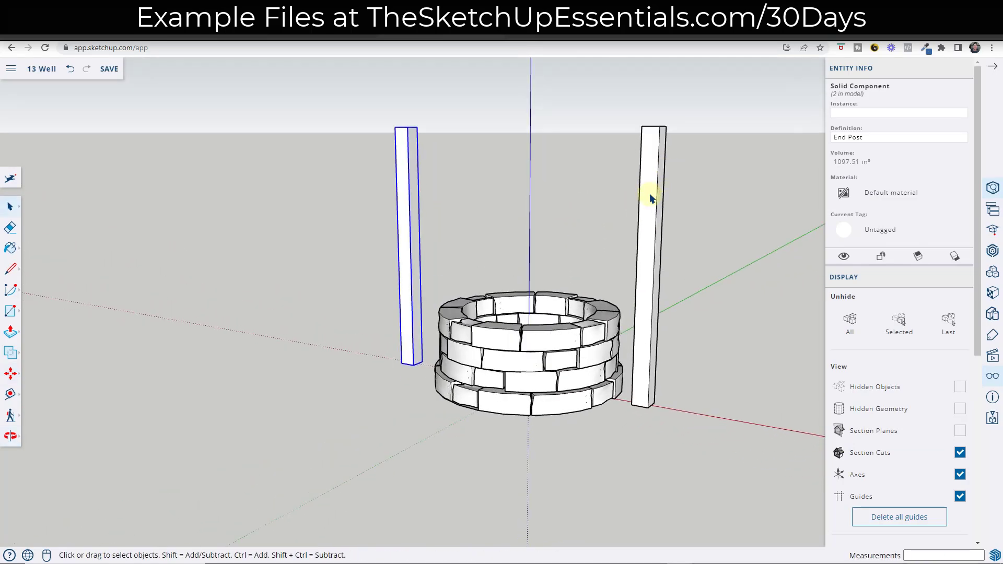
double_click(651, 198)
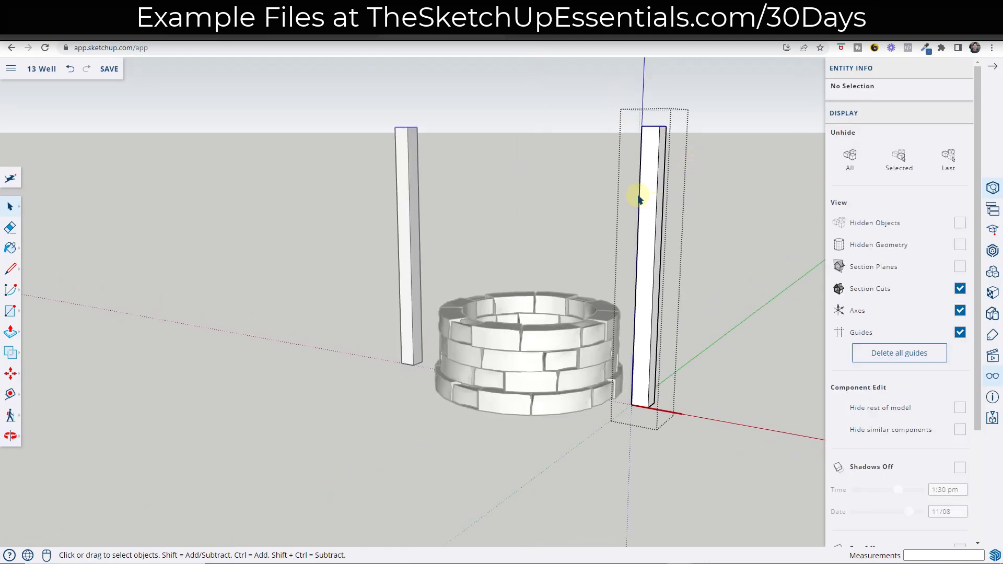
key("ctrl+a")
key("m")
left_click(659, 125)
key("ctrl")
key("space")
Step: Copy the four edges around the post's top face down its length, dividing the distance to form three evenly spaced edge rings
middle_click_drag(667, 276, 663, 361)
scroll(669, 192, "up", 5)
middle_click_drag(679, 197, 644, 141)
left_click_drag(605, 75, 741, 166)
left_click(672, 112, "shift")
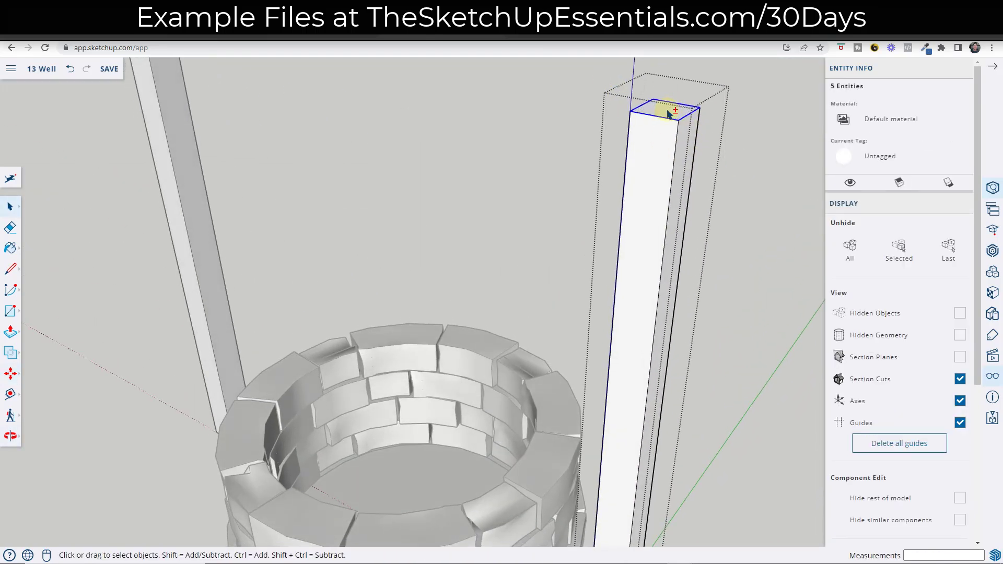
key("m")
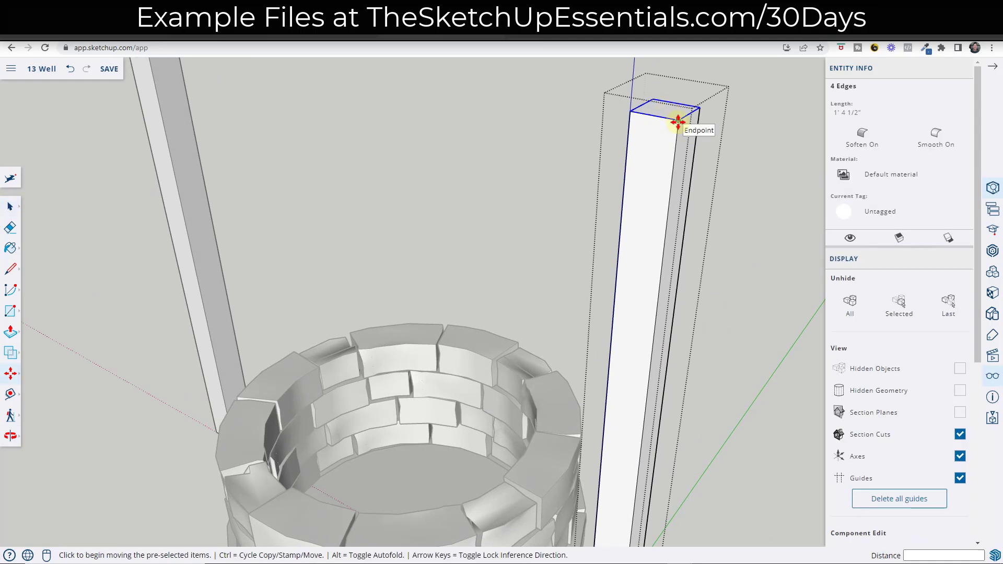
left_click(680, 120)
key("ctrl")
scroll(674, 118, "down", 4)
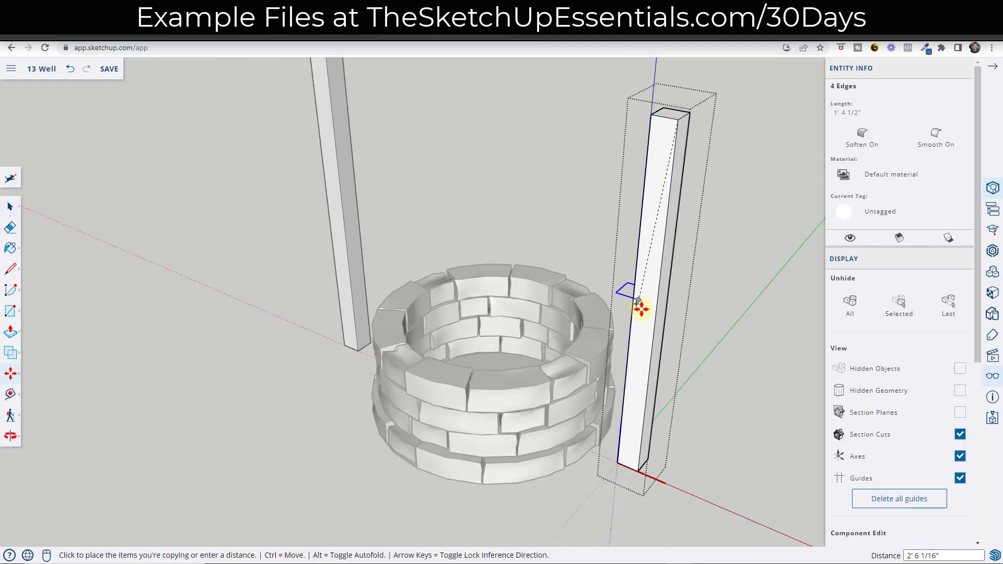
left_click(650, 375)
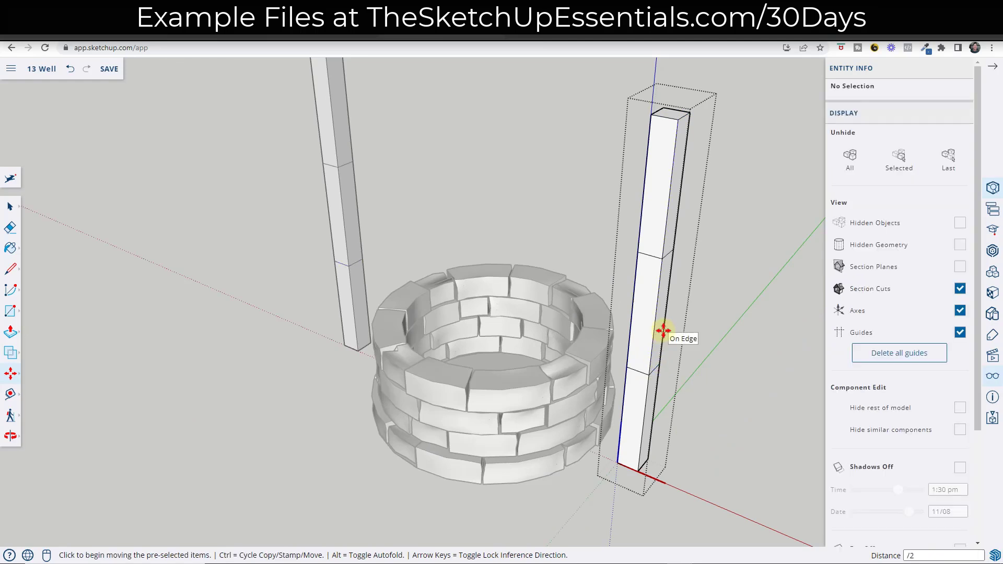
middle_click_drag(689, 329, 681, 241)
Step: Scale the post's middle edge ring outward uniformly about its centre to thicken the post there
key("space")
left_click_drag(610, 216, 683, 269)
key("s")
scroll(678, 253, "up", 2)
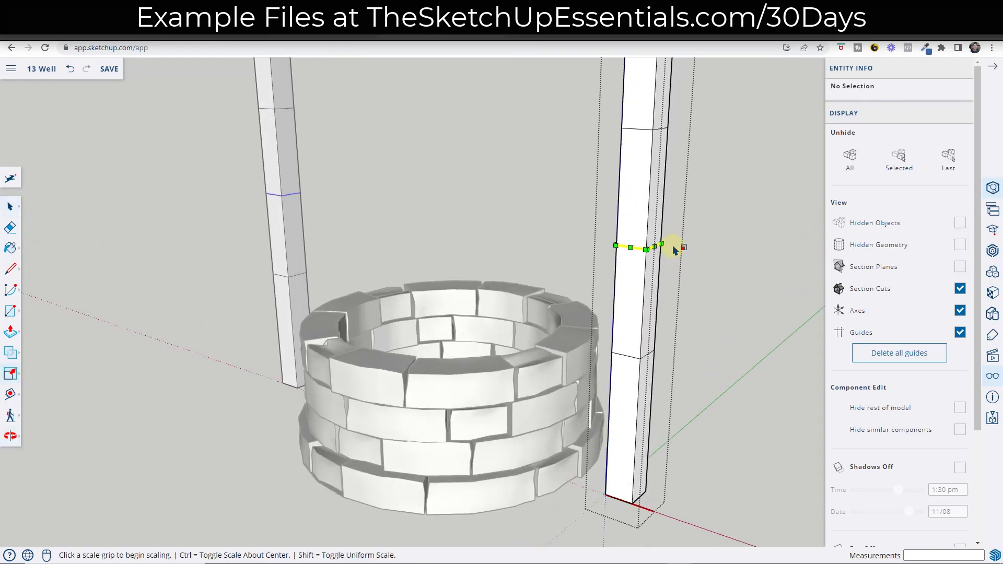
left_click(662, 244)
key("ctrl")
left_click(664, 243)
Step: Rotate the middle edge ring about 2 degrees horizontally around the centre of the post's top to twist the post slightly
middle_click_drag(645, 242, 640, 293)
scroll(638, 290, "up", 3)
key("q")
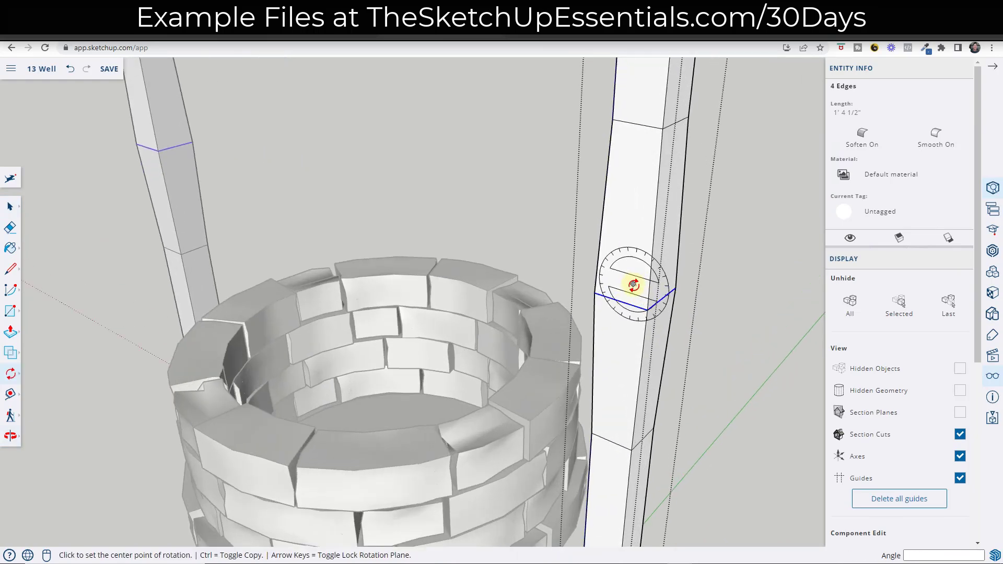
scroll(629, 312, "down", 4)
scroll(650, 192, "up", 5)
left_click(641, 202)
scroll(712, 222, "down", 2)
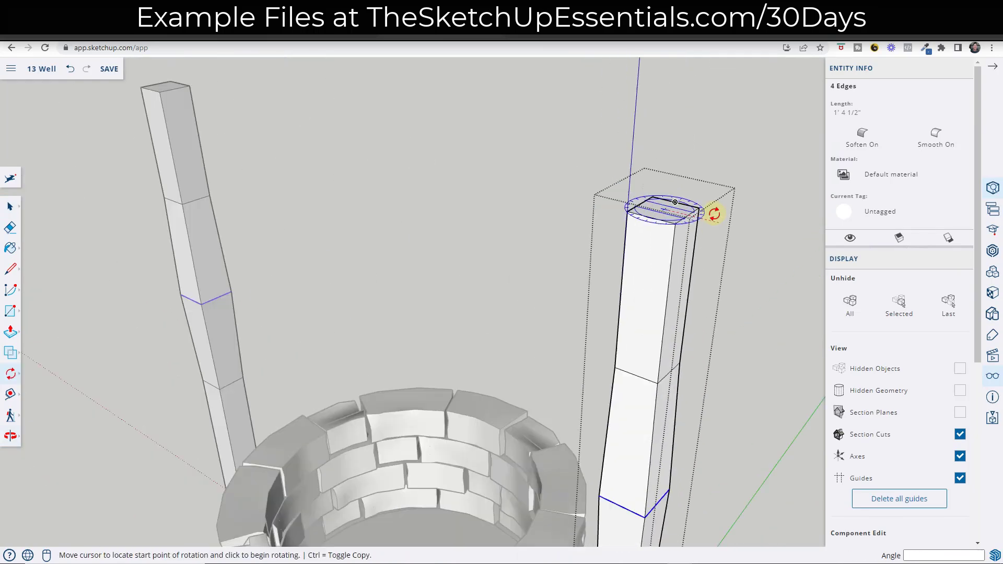
left_click(723, 228)
scroll(730, 237, "up", 1)
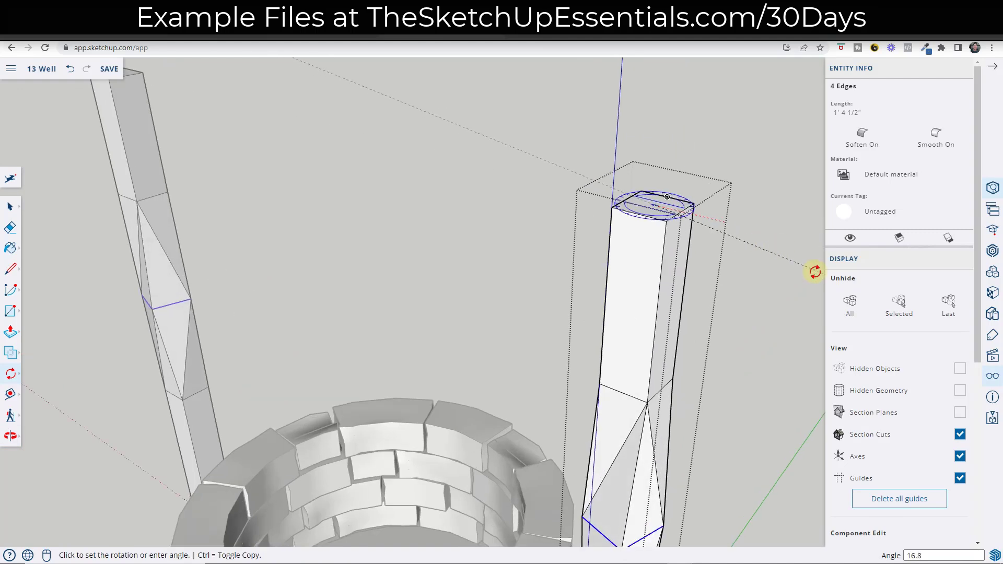
scroll(815, 272, "up", 1)
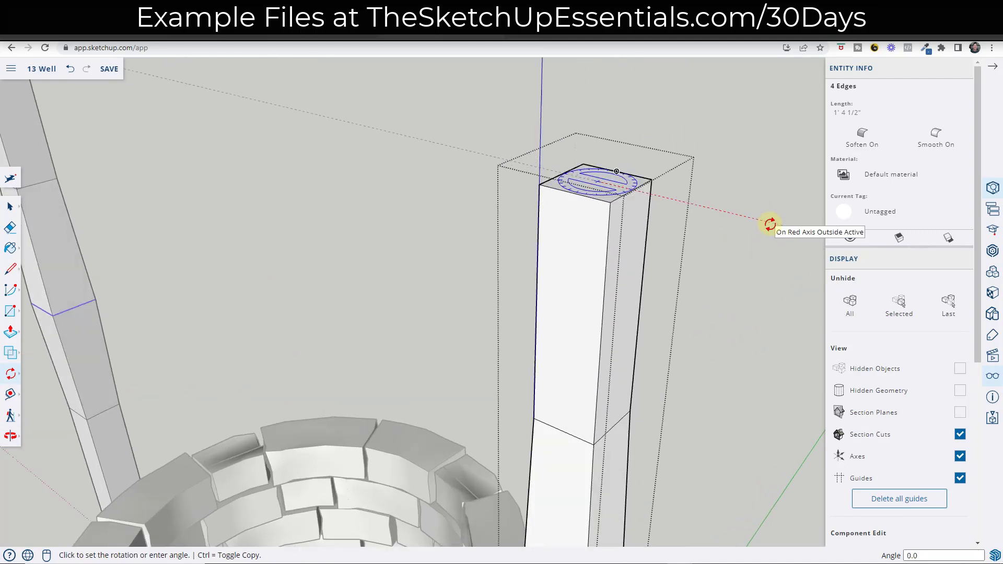
left_click(770, 224)
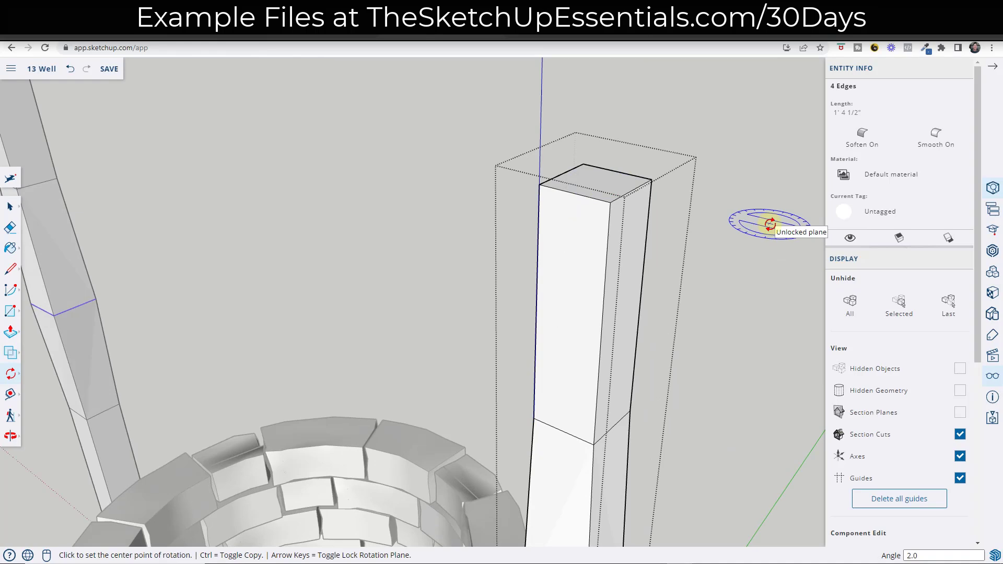
scroll(717, 206, "down", 3)
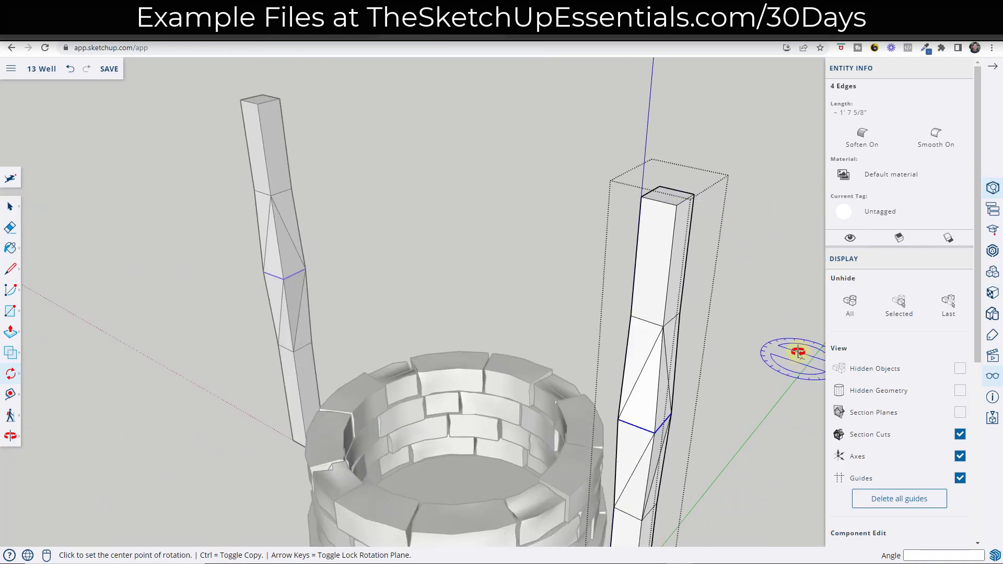
Step: Move the post's upper edge ring about 9/16" along the red axis to make its profile irregular
scroll(724, 303, "up", 1)
scroll(725, 303, "up", 1)
key("space")
left_click_drag(545, 201, 684, 250)
middle_click_drag(683, 249, 627, 244)
scroll(604, 250, "up", 2)
key("m")
left_click(564, 233)
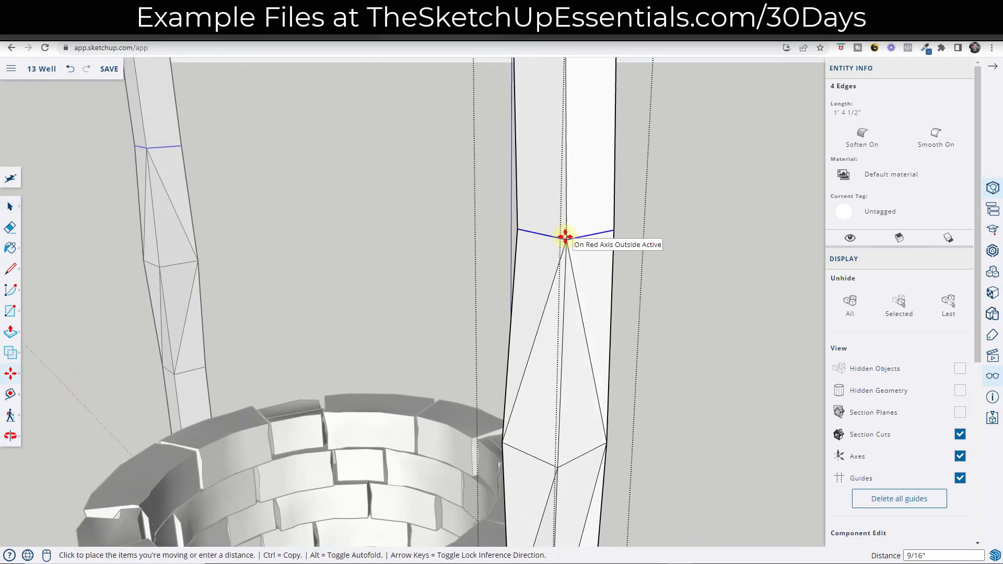
left_click(567, 235)
scroll(567, 235, "down", 4)
Step: Scale the post's lower edge ring uniformly about its centre by about 1.08
scroll(570, 411, "up", 3)
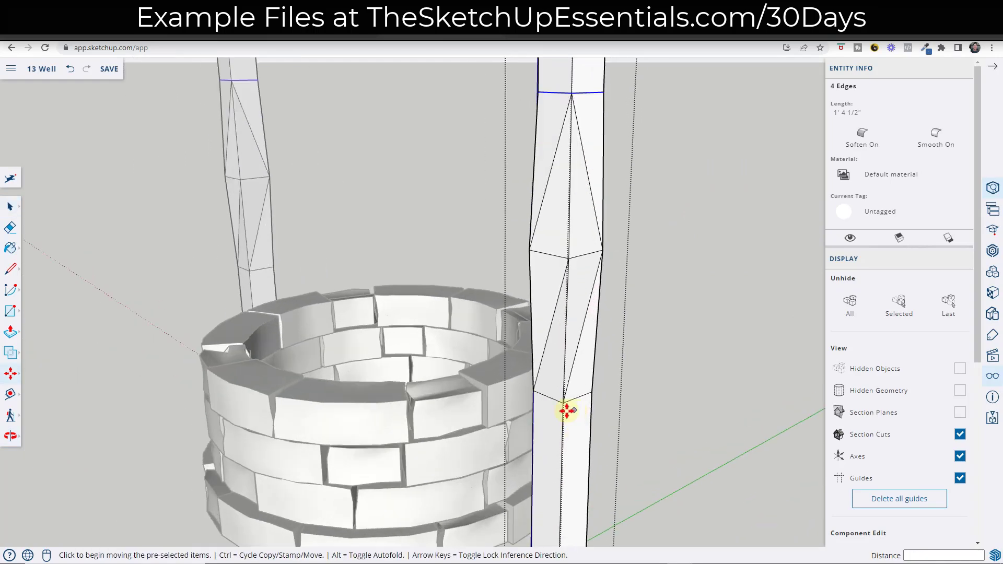
key("space")
key("space")
key("s")
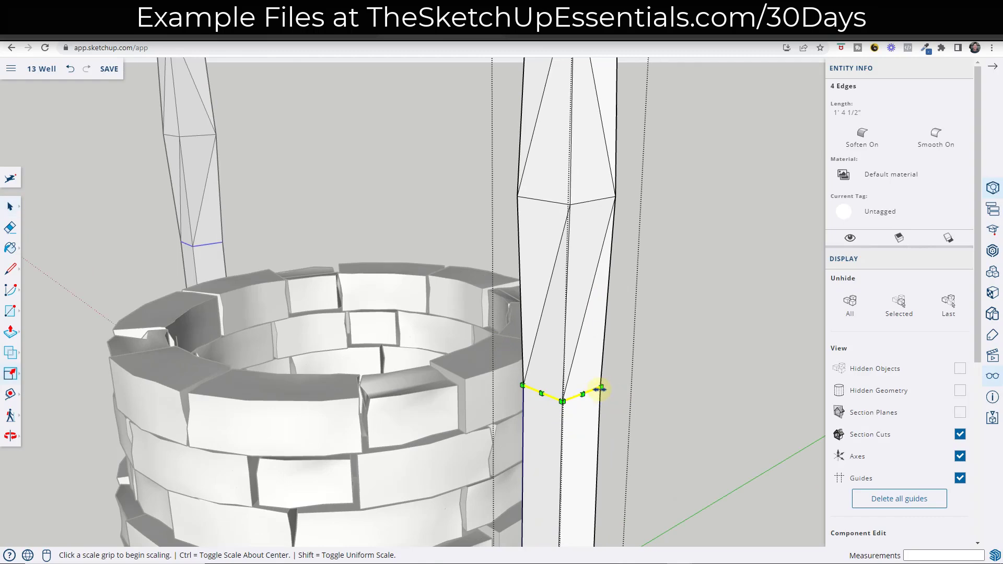
key("ctrl")
left_click(600, 387)
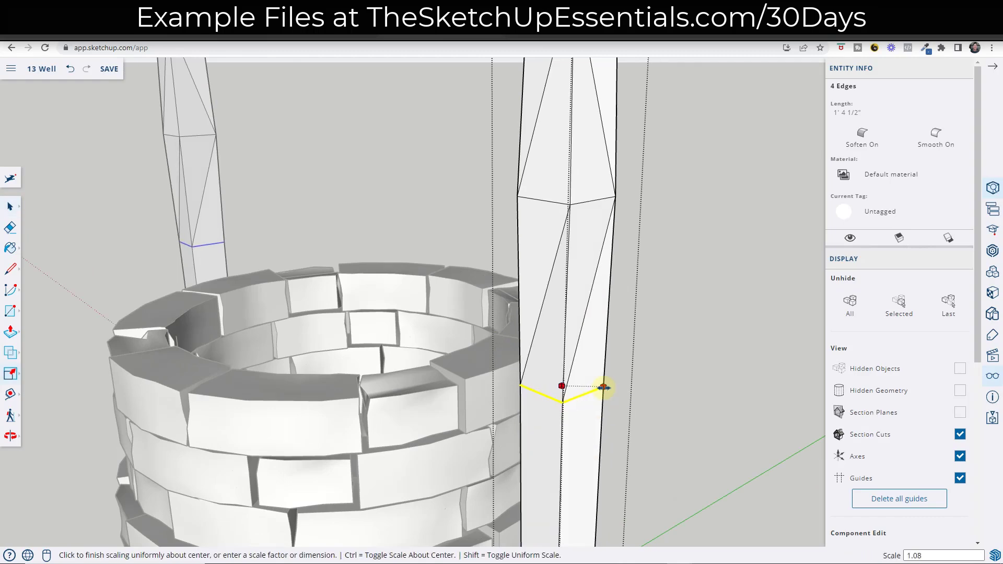
left_click(600, 388)
Step: Select all of the post's geometry, turn on Smooth Edges for it, and leave the component's editing context
scroll(596, 392, "down", 2)
scroll(633, 387, "down", 4)
key("space")
triple_click(623, 278)
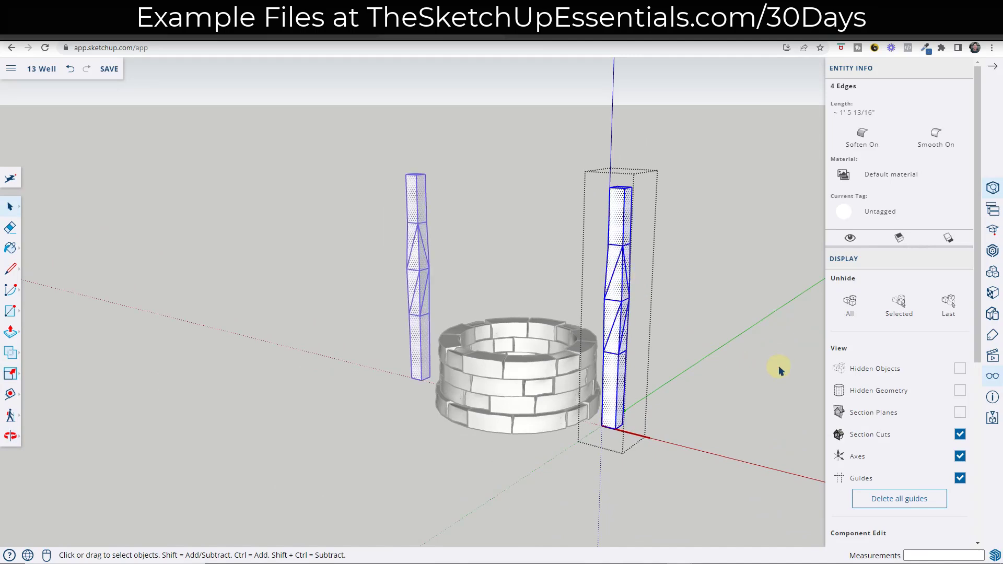
scroll(878, 361, "down", 5)
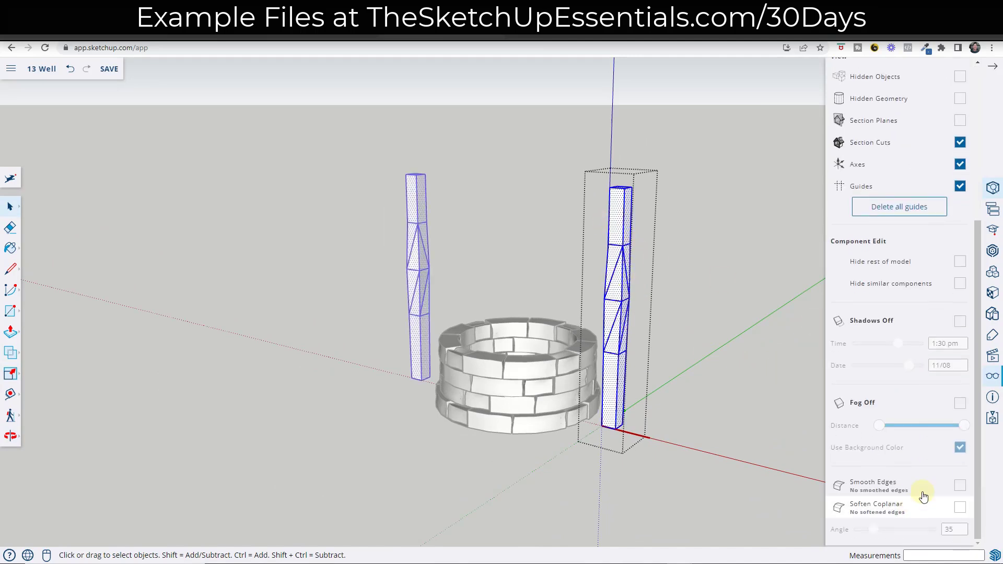
left_click(960, 485)
left_click(708, 324)
Step: Rotate the left end post horizontally around the midpoint of its top so its irregularities differ from the other post
middle_click_drag(679, 322, 729, 304)
middle_click_drag(366, 256, 448, 283)
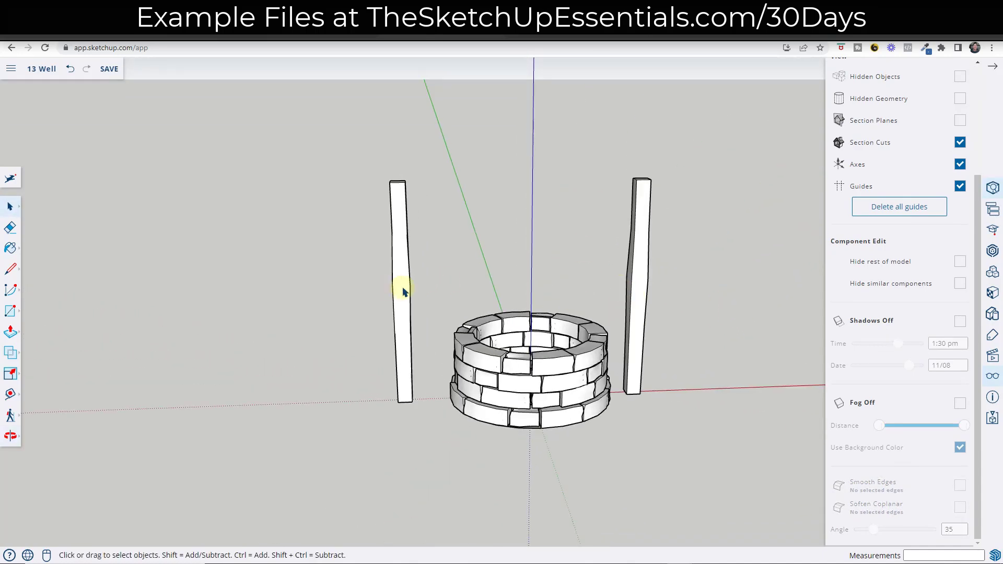
scroll(400, 297, "up", 6)
left_click(399, 149)
key("q")
scroll(425, 161, "up", 3)
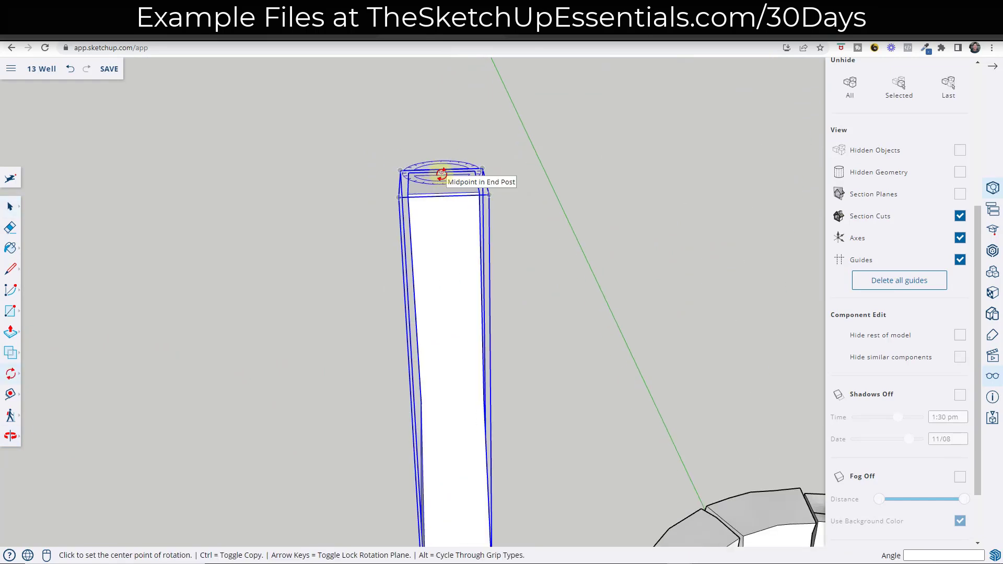
left_click(442, 174)
left_click(478, 176)
left_click(652, 175)
Step: Flip the left end post upside down by scaling it along the blue axis about its centre by -1.00
key("s")
left_click(441, 181)
key("ctrl")
scroll(442, 181, "down", 1)
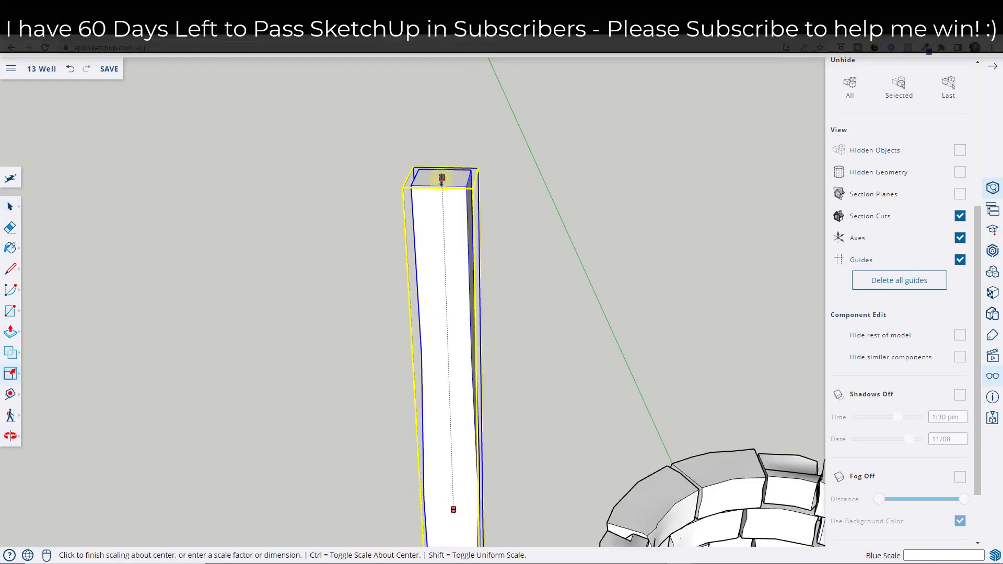
scroll(441, 178, "down", 5)
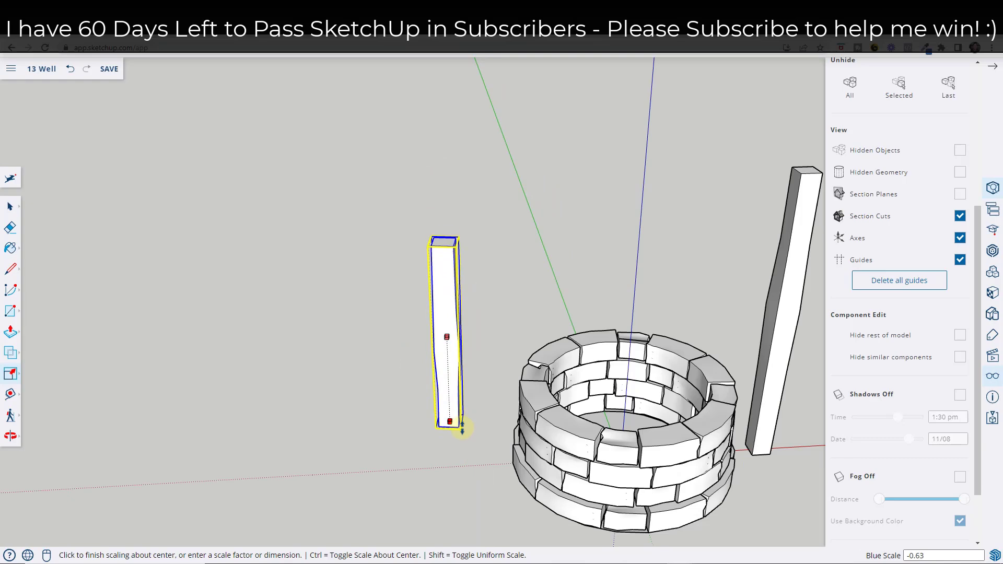
left_click(467, 458)
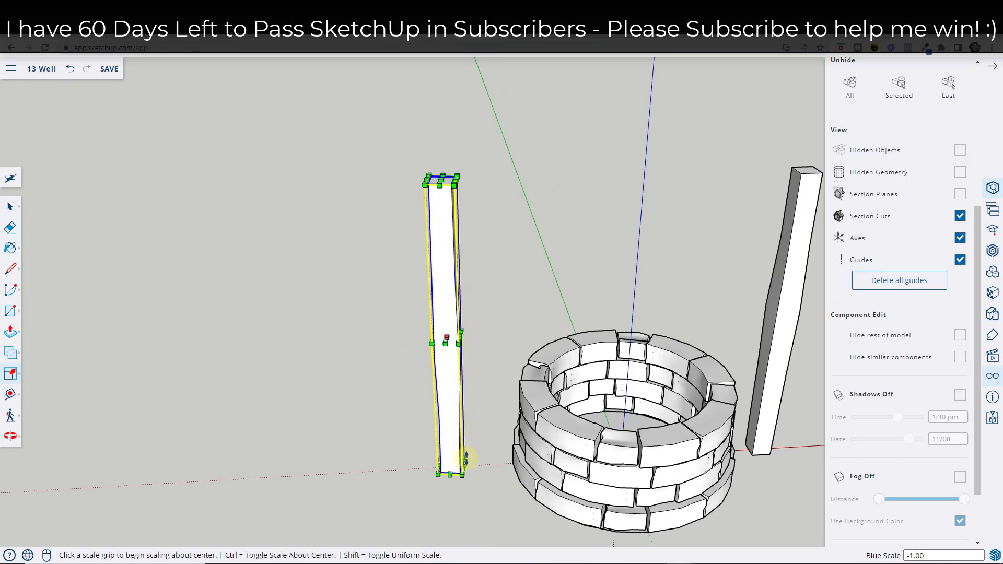
scroll(582, 347, "down", 3)
key("space")
middle_click_drag(594, 340, 465, 312)
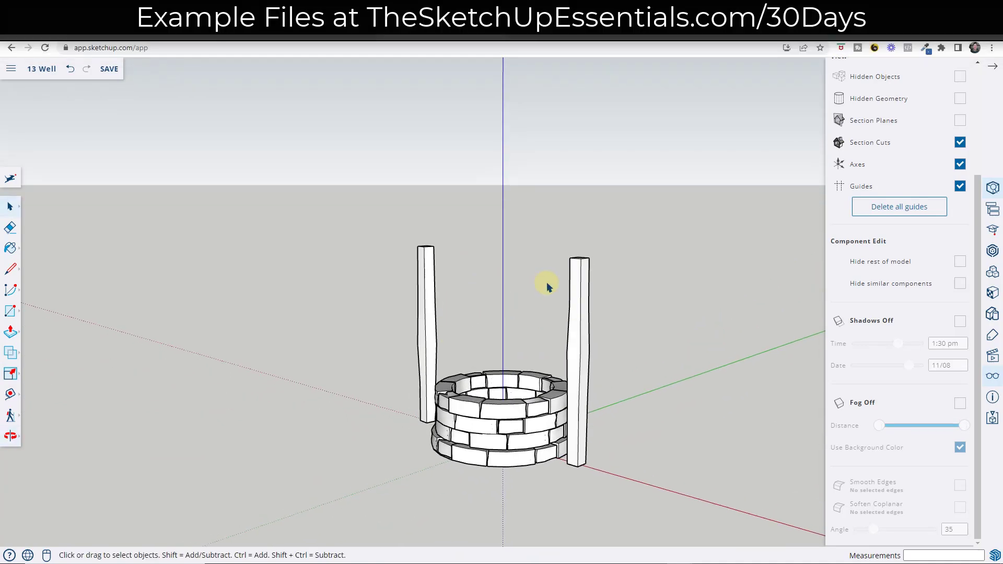
Step: Copy the top face from inside the right end post component and paste it in place outside the component
middle_click_drag(600, 262, 544, 265)
scroll(567, 263, "up", 5)
key("r")
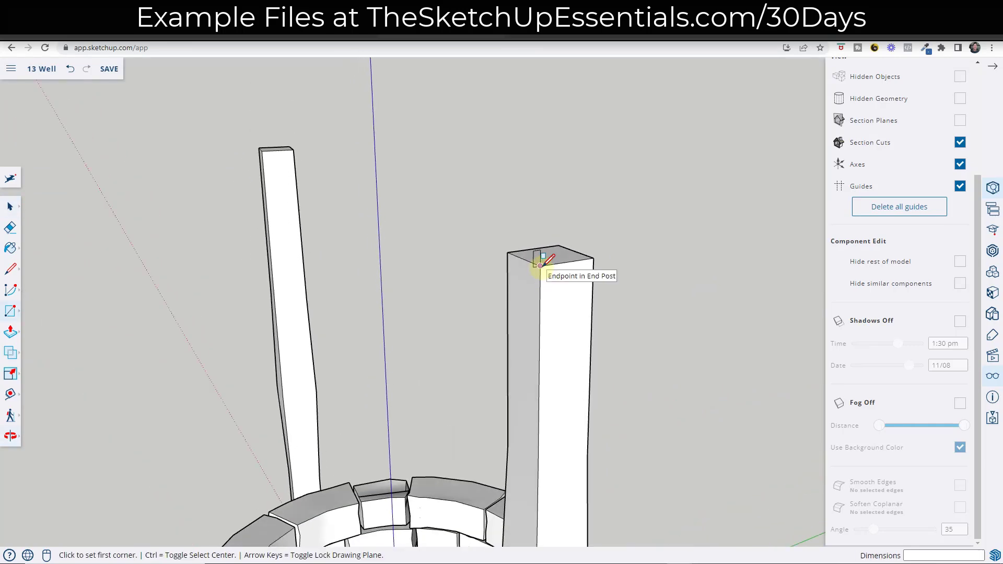
key("space")
double_click(547, 265)
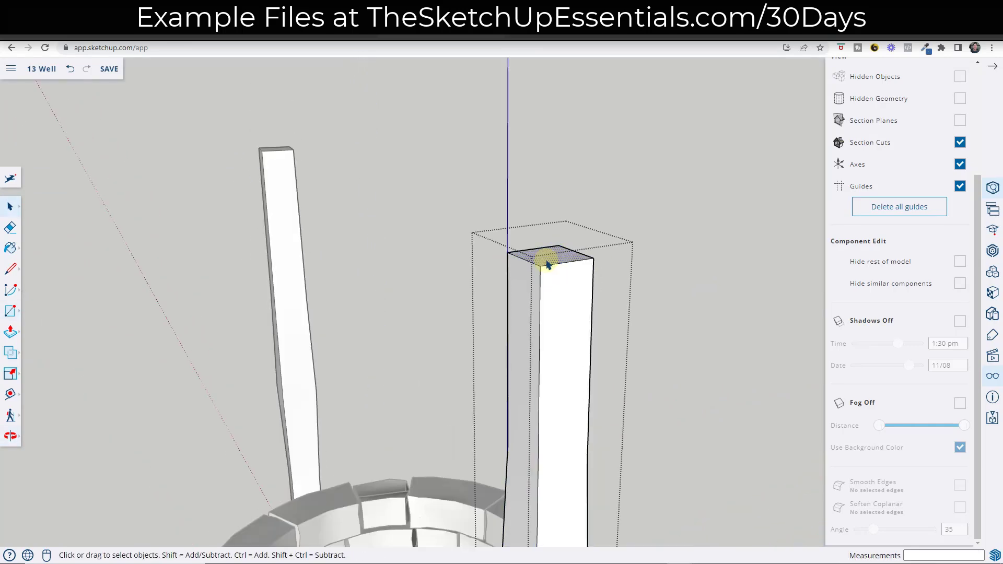
left_click(550, 261)
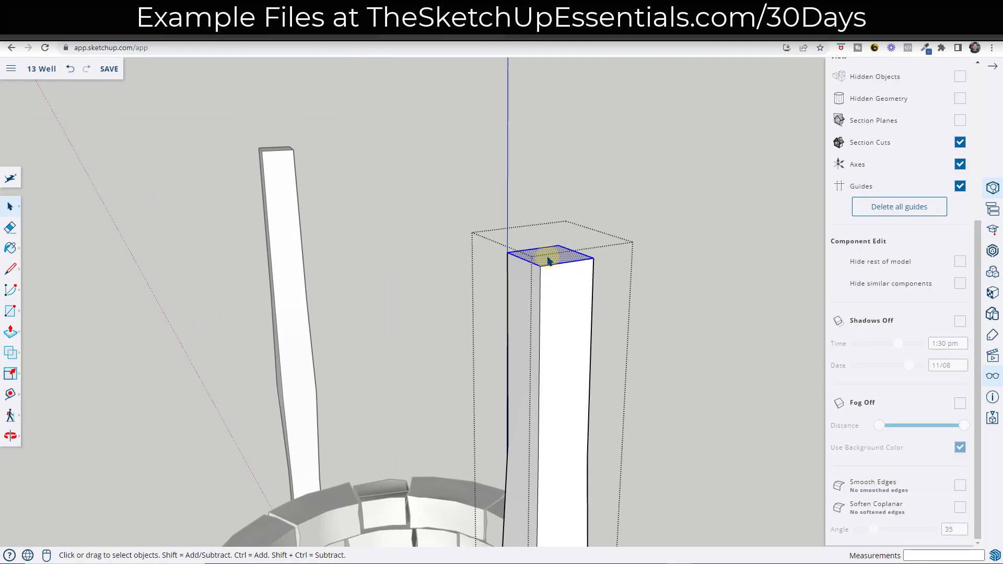
left_click(638, 207)
left_click(11, 182)
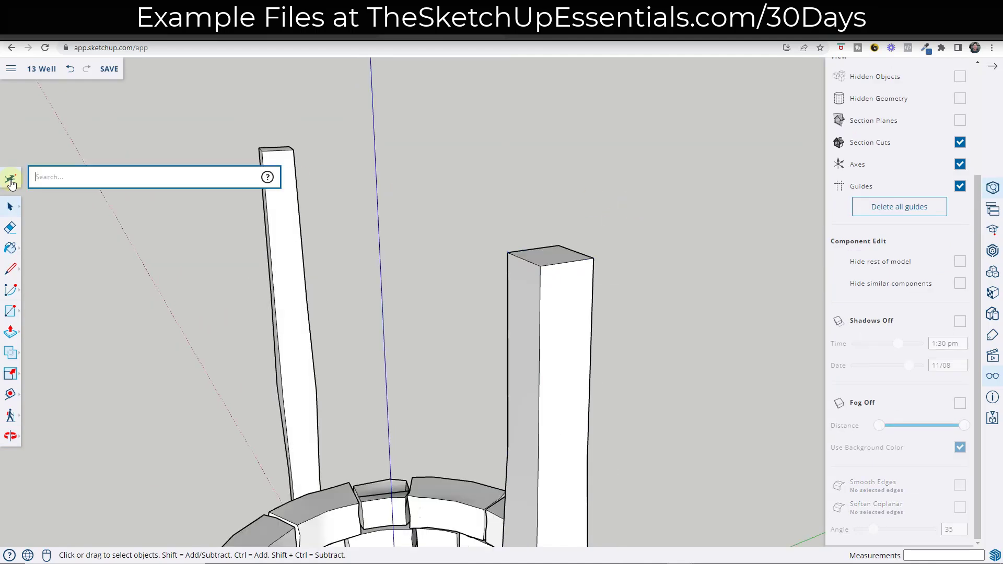
type("pas")
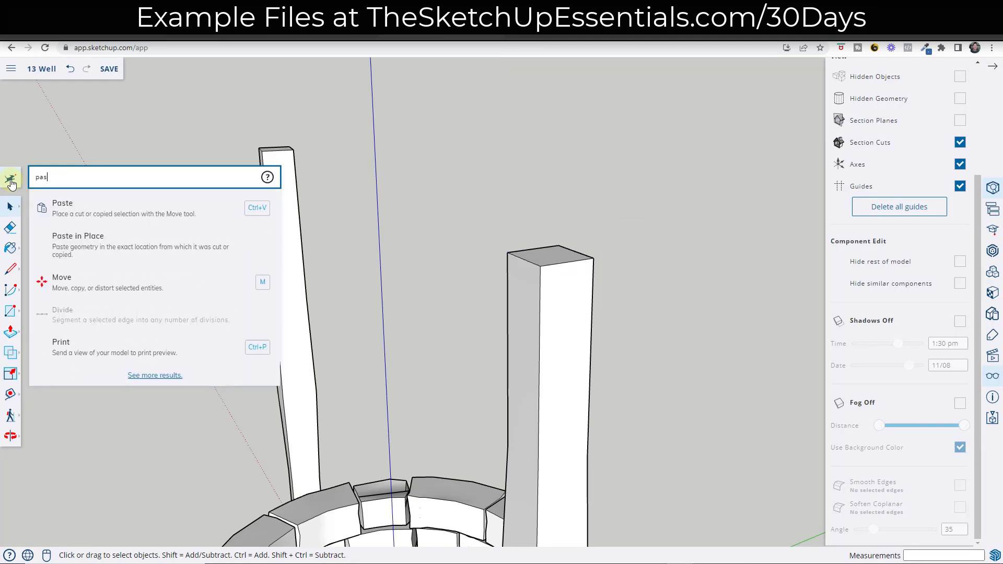
left_click(104, 250)
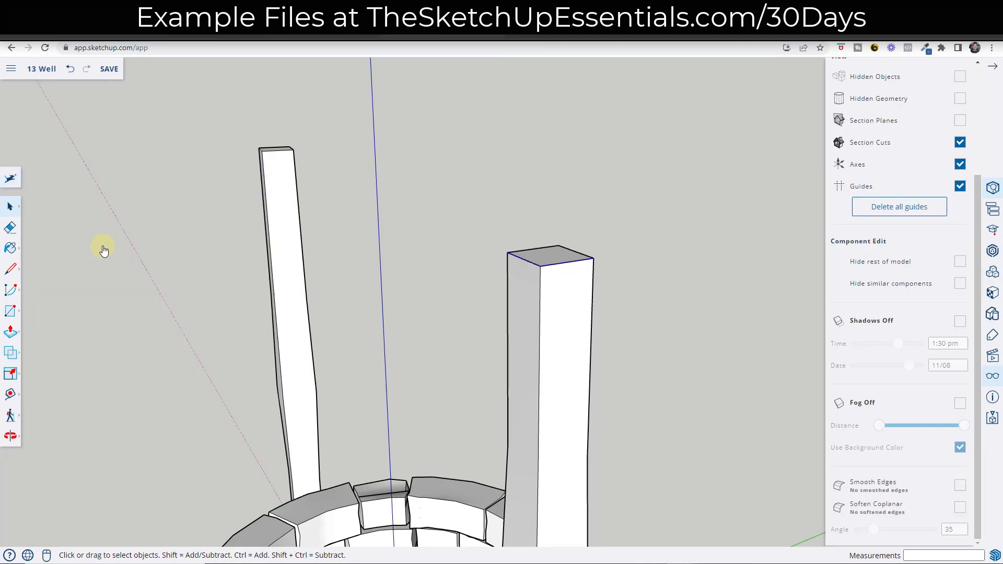
Step: Rotate the pasted face upright around its front top edge on the end post
key("q")
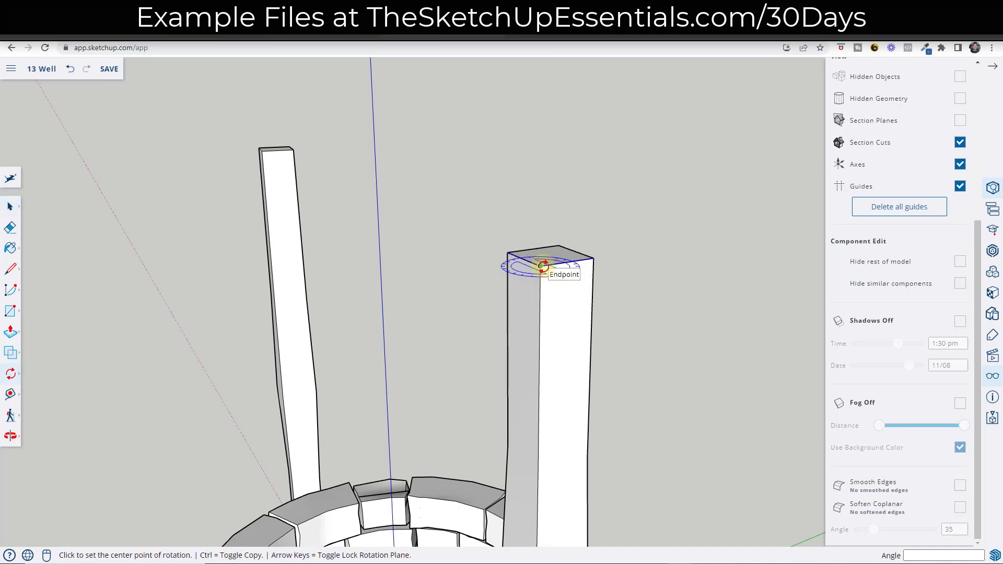
left_click(540, 266)
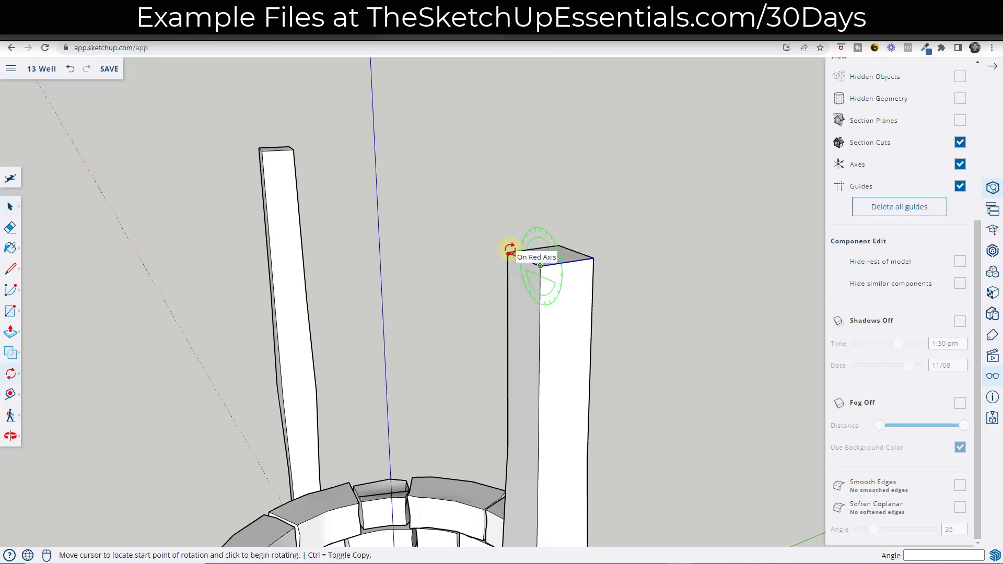
left_click(510, 252)
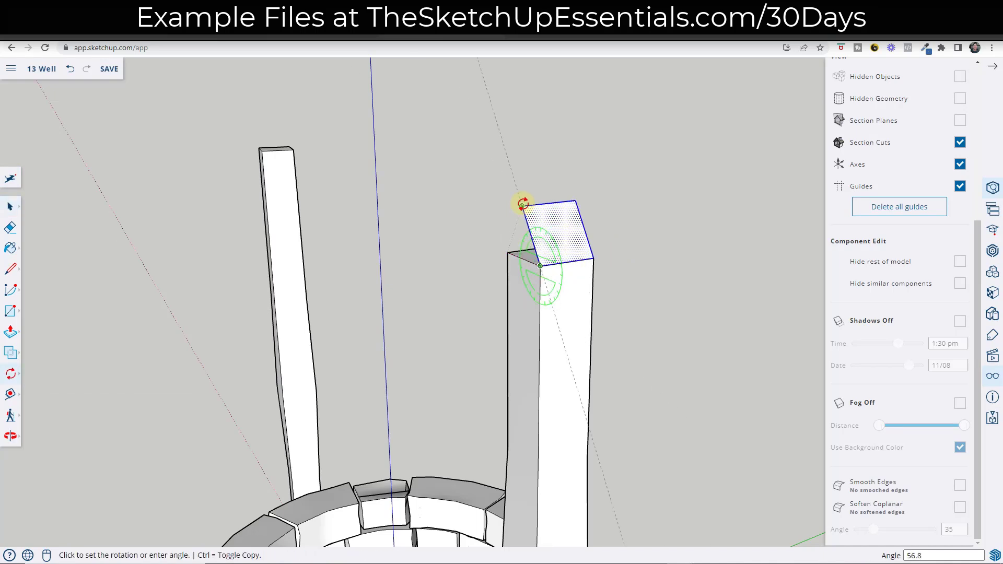
left_click(547, 176)
Step: Push/pull the upright face outward past the right post to start an overhanging crossbeam
scroll(527, 274, "down", 2)
middle_click_drag(551, 272, 623, 249)
key("space")
key("p")
left_click(617, 217)
left_click(645, 226)
Step: Push/pull the crossbeam's inner end face across the well until it overhangs the opposite post
middle_click_drag(585, 230, 795, 188)
key("space")
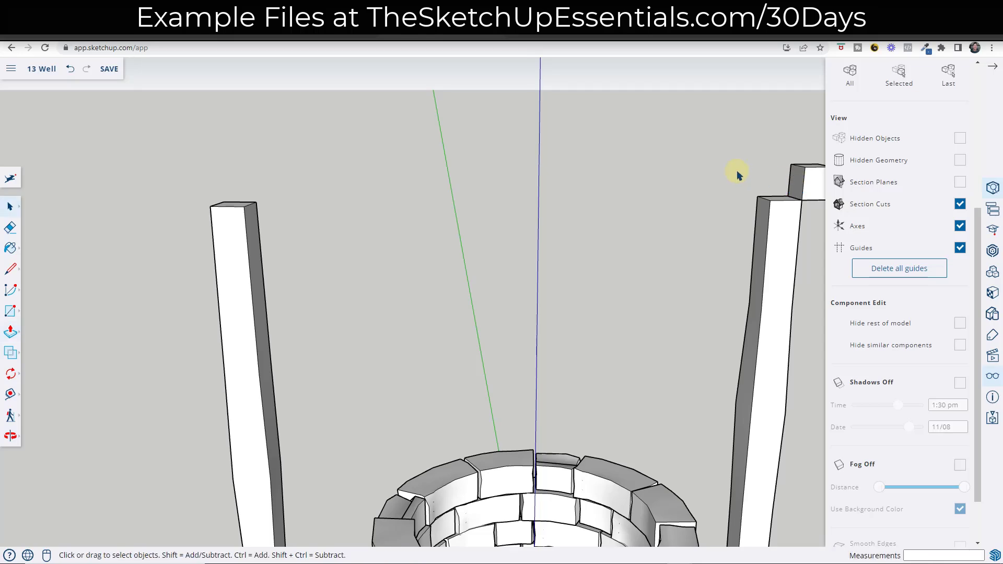
left_click(742, 171)
key("p")
left_click(795, 182)
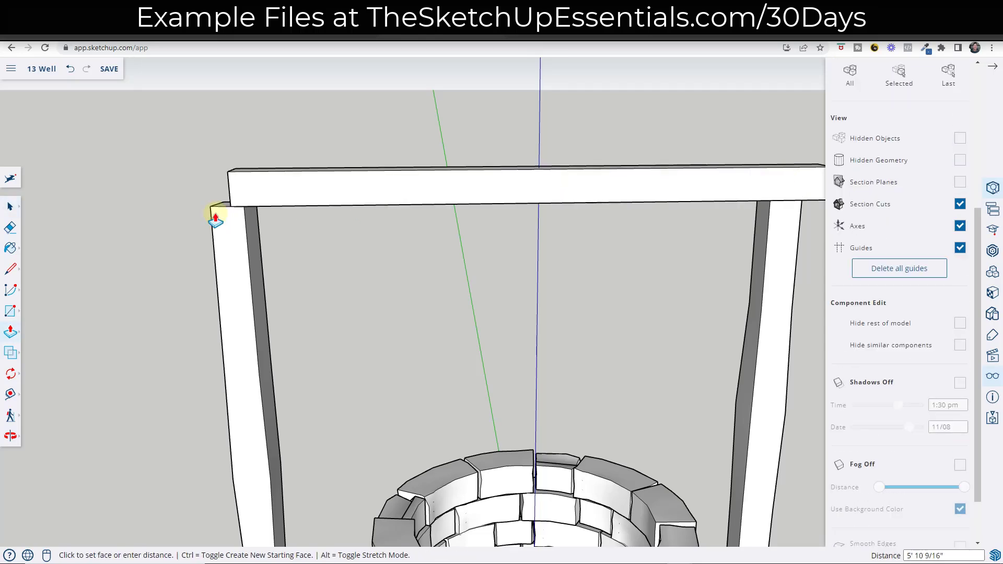
left_click(170, 223)
Step: Copy the crossbeam's end face along its length, dividing the copy distance by 3 to add intermediate edge rings
middle_click_drag(625, 293, 441, 269)
key("space")
left_click(655, 198)
key("m")
scroll(636, 195, "up", 1)
left_click(642, 163)
key("ctrl")
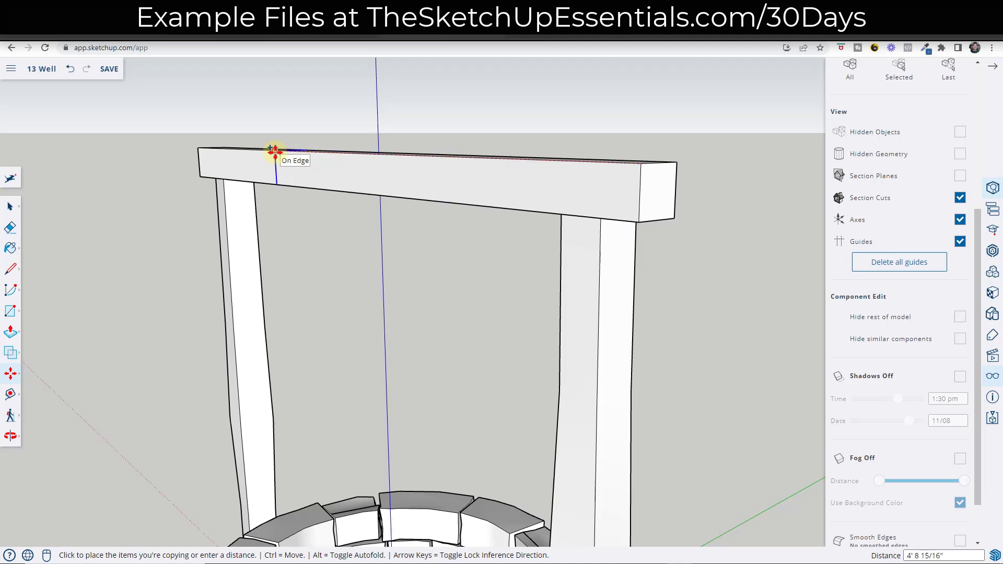
left_click(258, 151)
type("/3")
key("Return")
key("space")
left_click(428, 317)
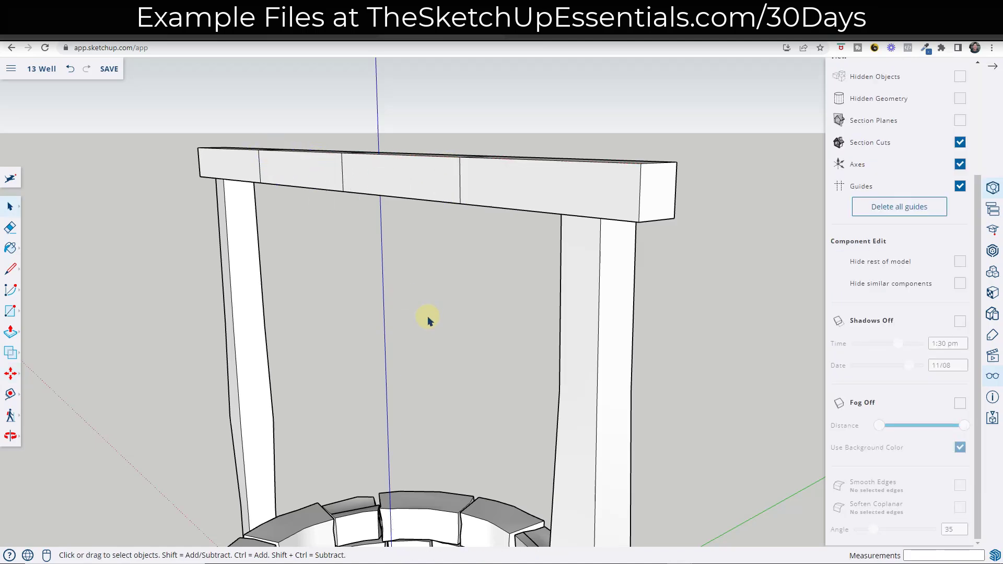
Step: Make the crossbeam irregular by moving an upper ring point about 1/4", a lower one about 3/8" and the middle ring's lower corner
scroll(347, 154, "up", 2)
key("m")
left_click(347, 156)
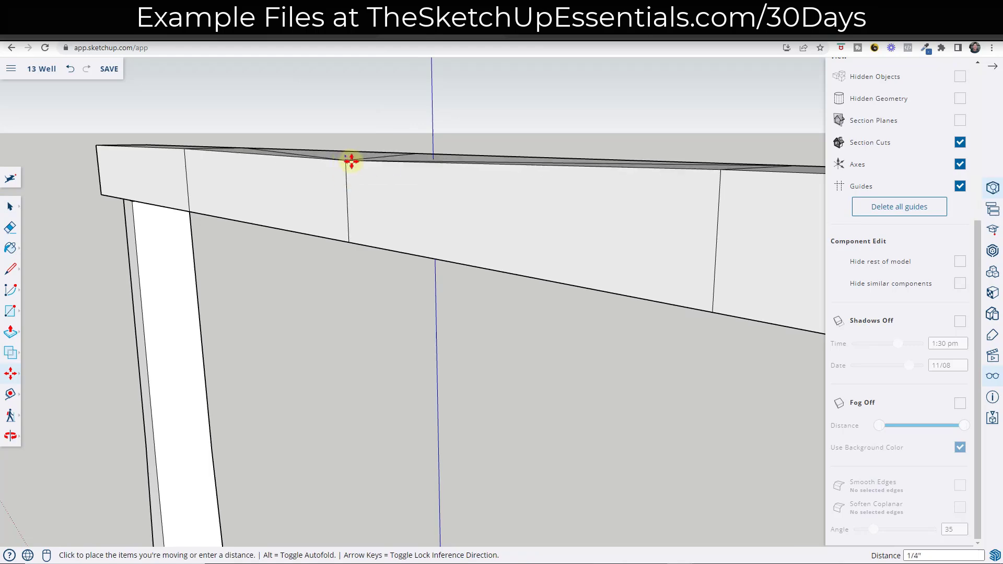
left_click(352, 162)
left_click(714, 303)
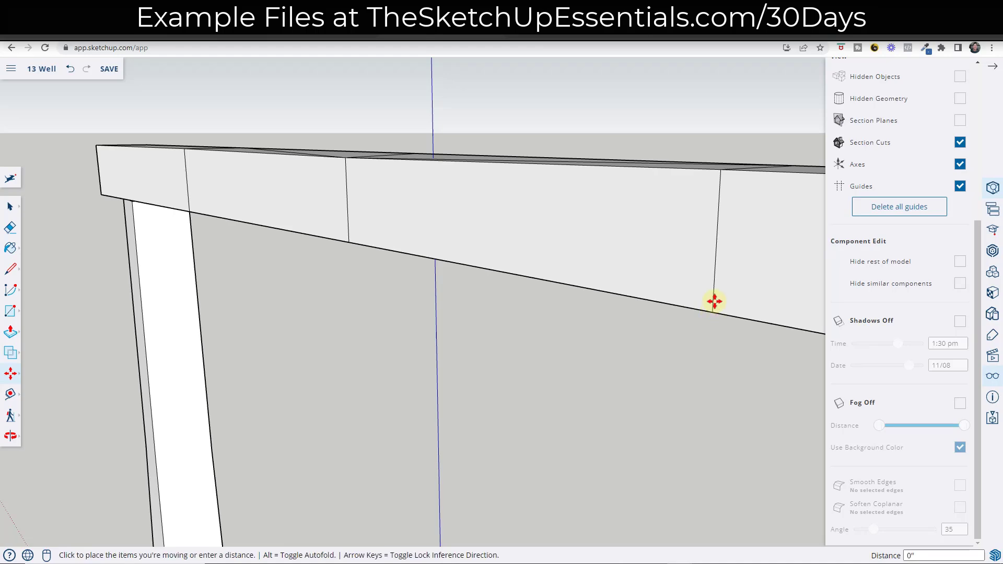
left_click(662, 285)
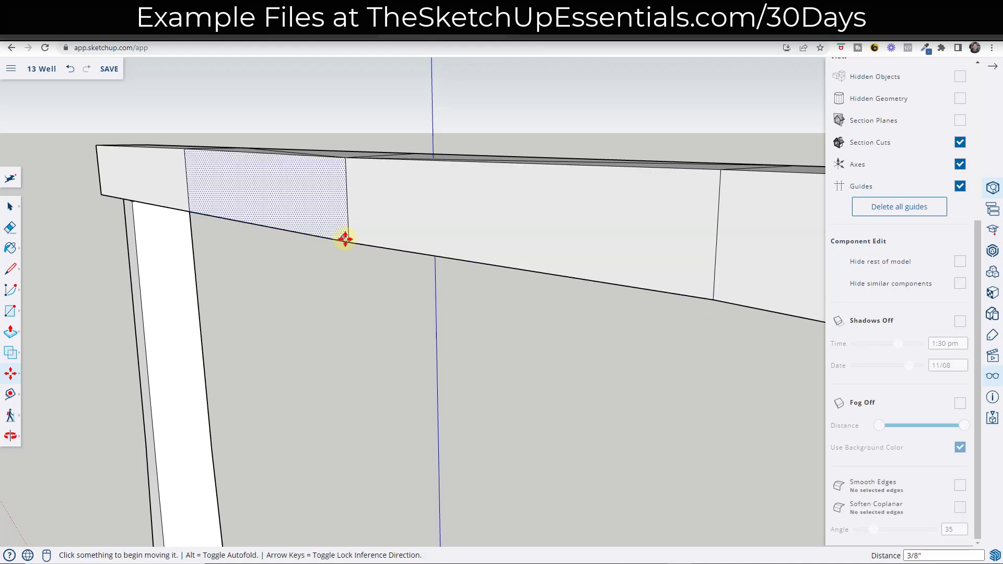
left_click(348, 242)
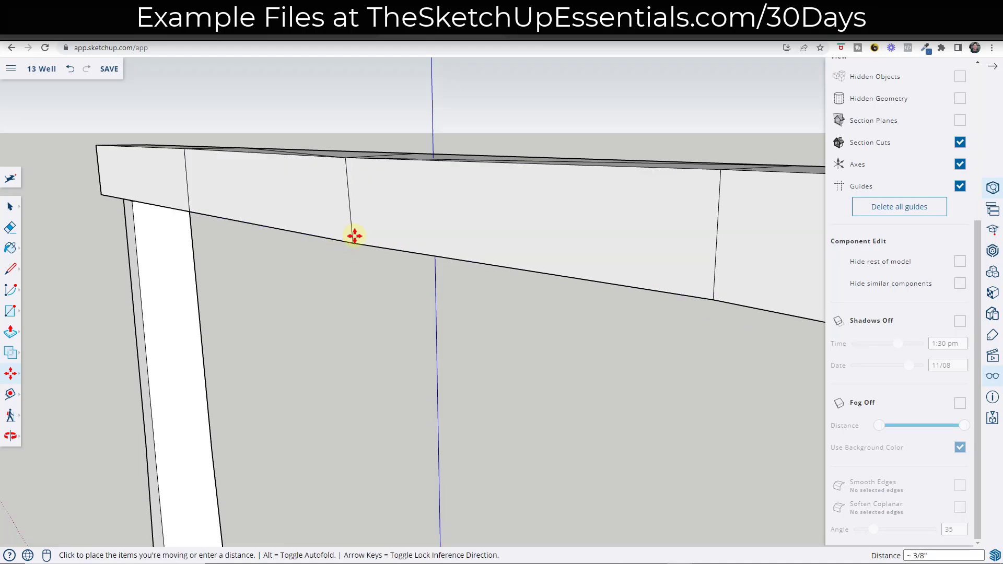
scroll(354, 237, "up", 3)
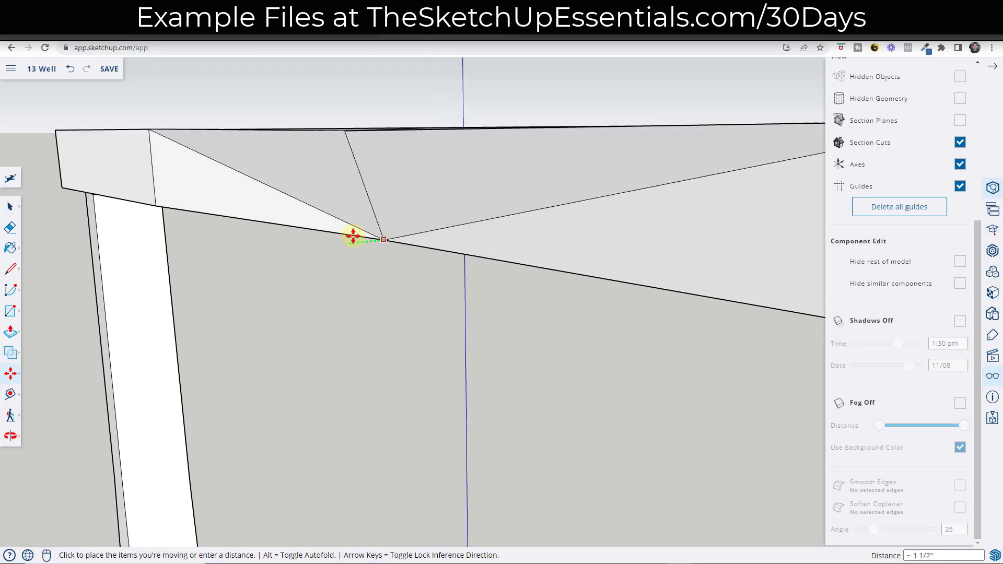
Step: Turn on Soften Coplanar for the crossbeam geometry to hide its facet edges
scroll(406, 287, "down", 5)
left_click(960, 508)
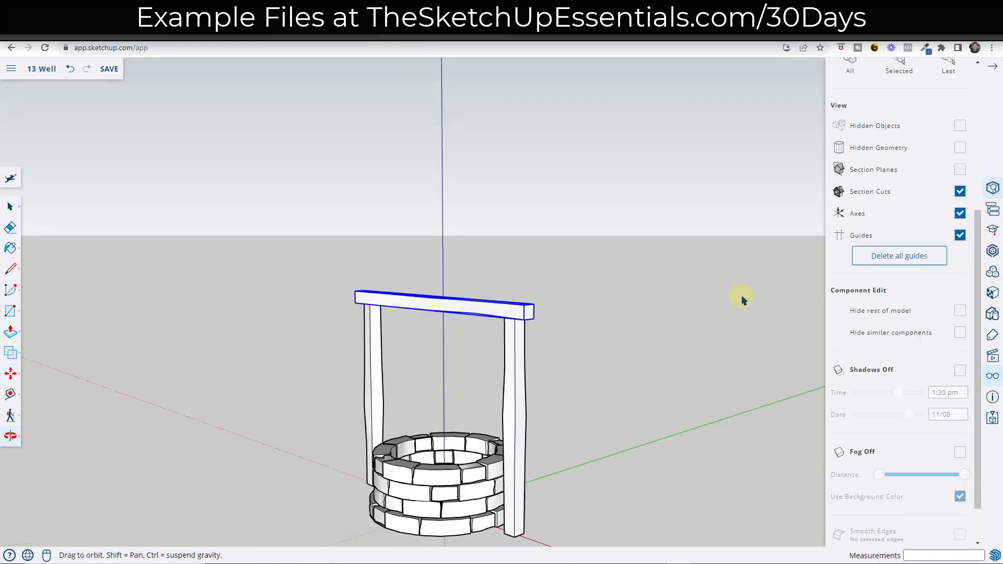
middle_click_drag(739, 296, 520, 332)
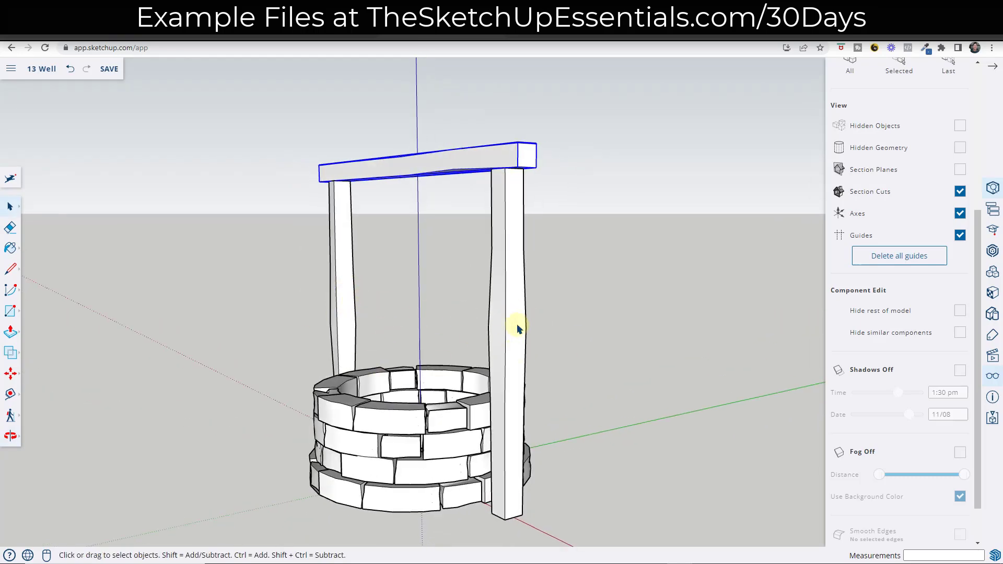
Step: Draw a circle with a radius of about 1 5/16" on the outer face of the right post, above the well rim
scroll(519, 328, "up", 2)
key("c")
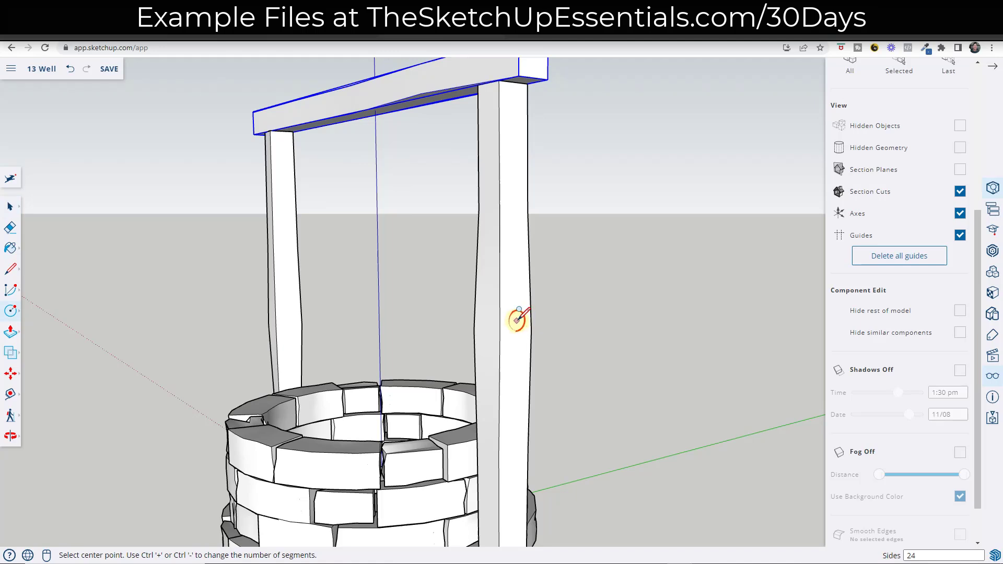
left_click(516, 320)
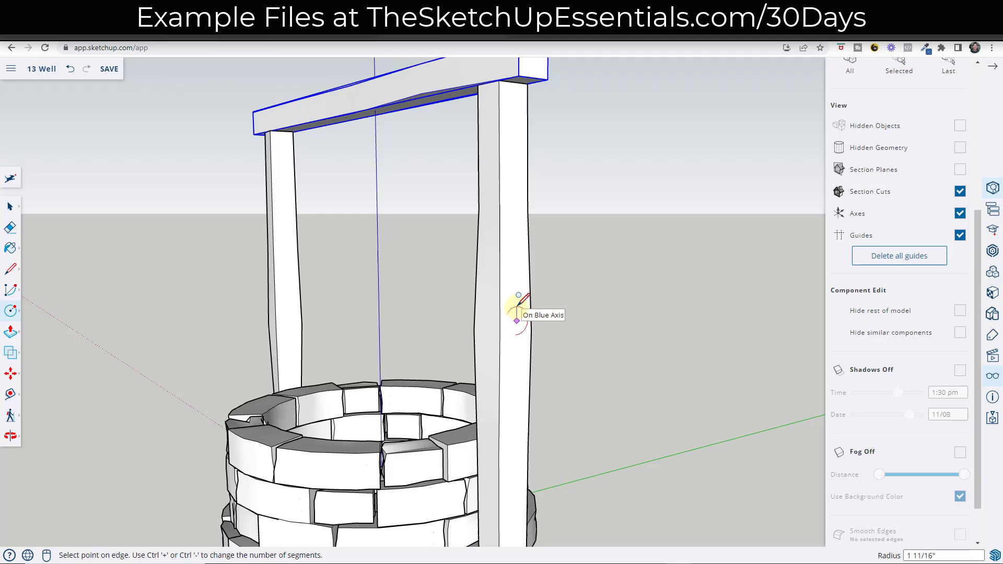
left_click(517, 309)
key("space")
Step: Set the number of segments of the circle on the post to 8
middle_click_drag(518, 312, 445, 308)
scroll(468, 311, "up", 4)
left_click(480, 307)
scroll(889, 162, "up", 5)
left_click(874, 137)
type("8")
key("Return")
Step: Extrude the circle through both posts by about 8' 2 1/8" to form a horizontal bar over the well
middle_click_drag(479, 348, 555, 375)
key("p")
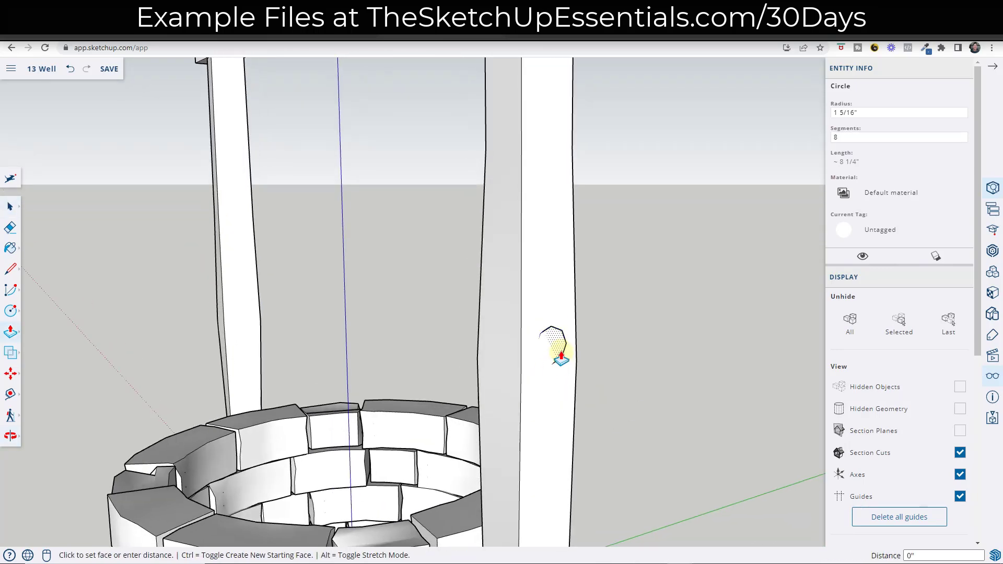
left_click(553, 347)
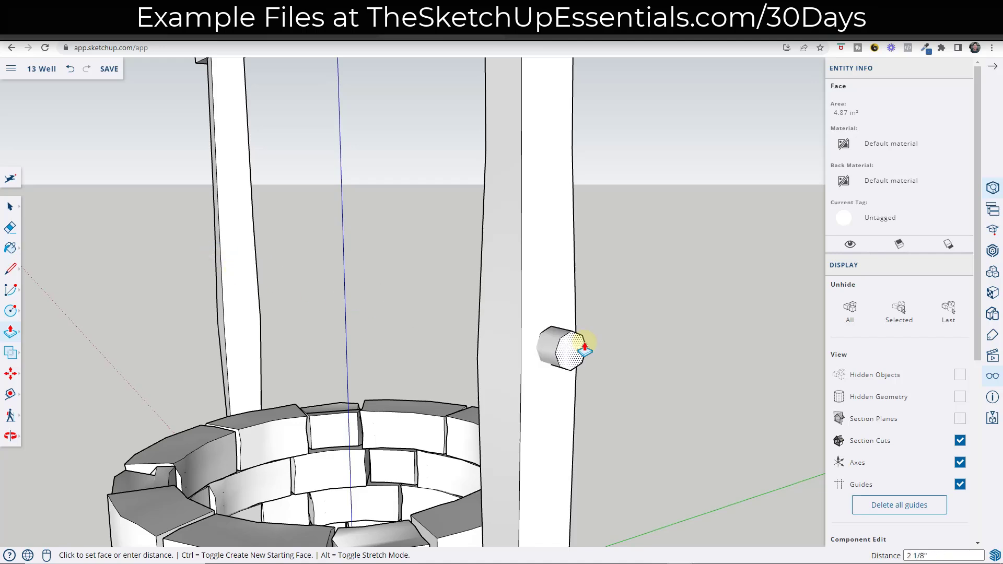
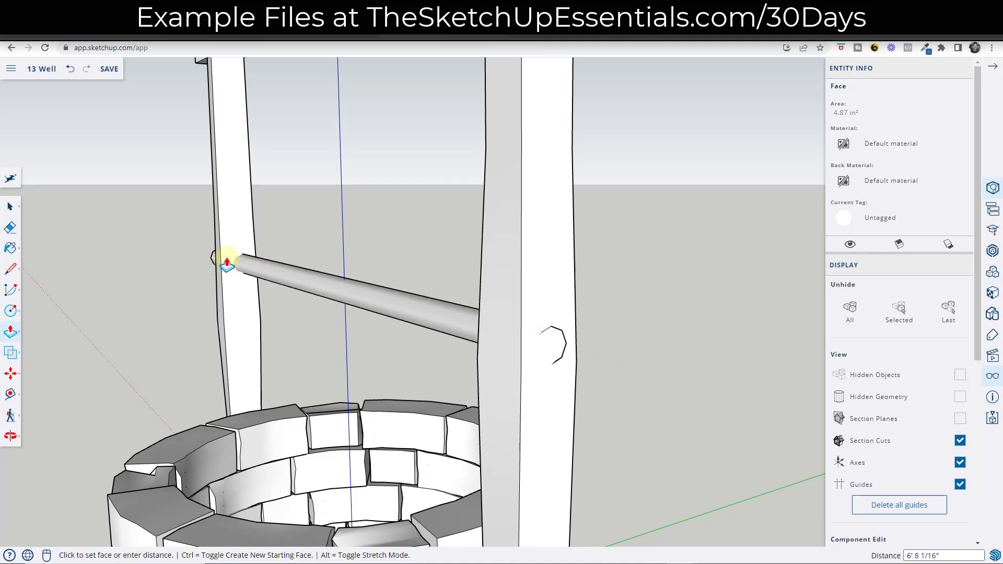
left_click(195, 256)
middle_click_drag(241, 271, 593, 324)
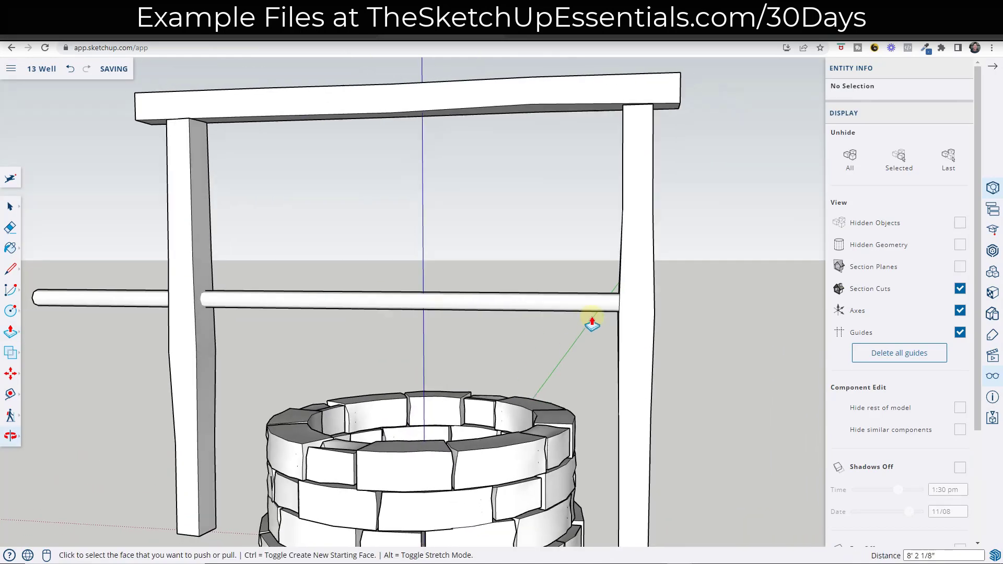
Step: Push the bar's protruding far end back so it extends only slightly beyond the far post
scroll(592, 324, "down", 5)
middle_click_drag(168, 336, 340, 338)
key("space")
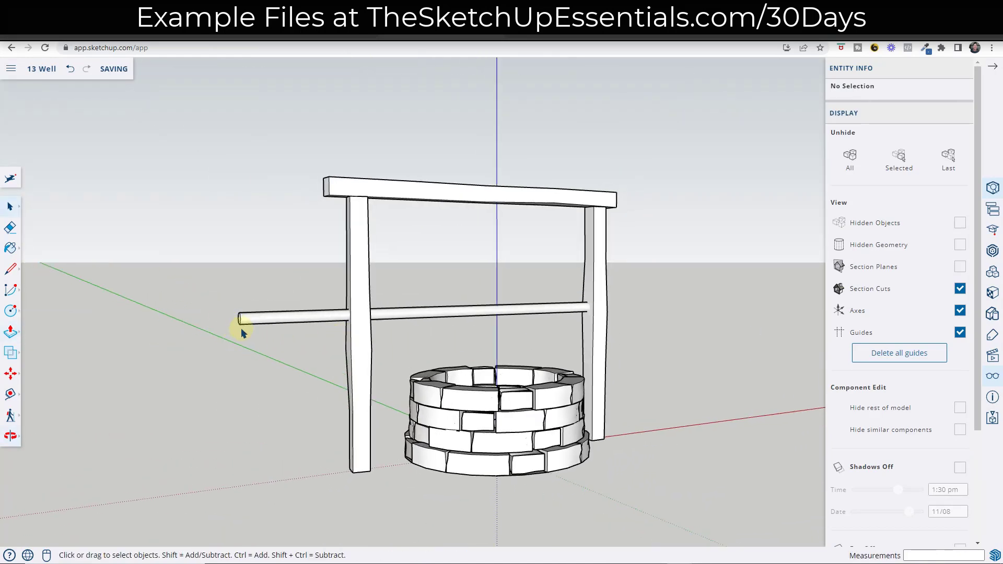
key("p")
scroll(241, 329, "up", 2)
left_click(238, 314)
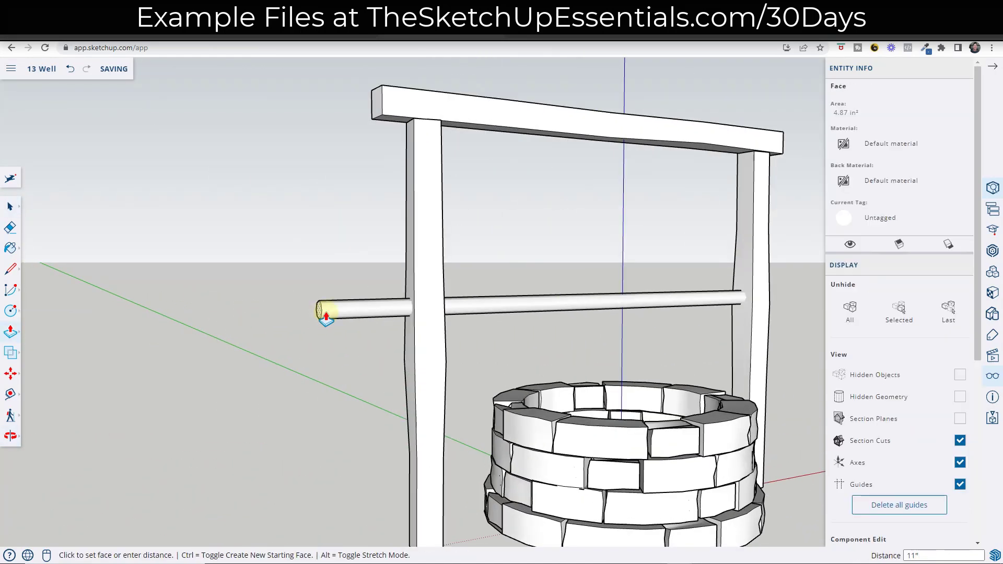
left_click(382, 315)
middle_click_drag(640, 384, 237, 363)
middle_click_drag(655, 292, 683, 341)
key("space")
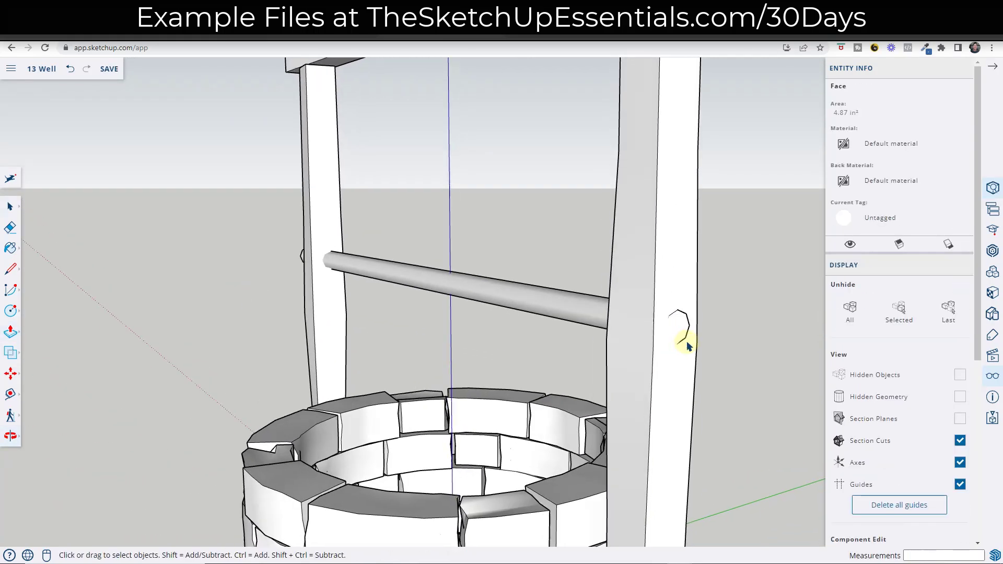
Step: Pull the bar's near end face slightly outward beyond the outer face of the near post
key("p")
left_click(679, 332)
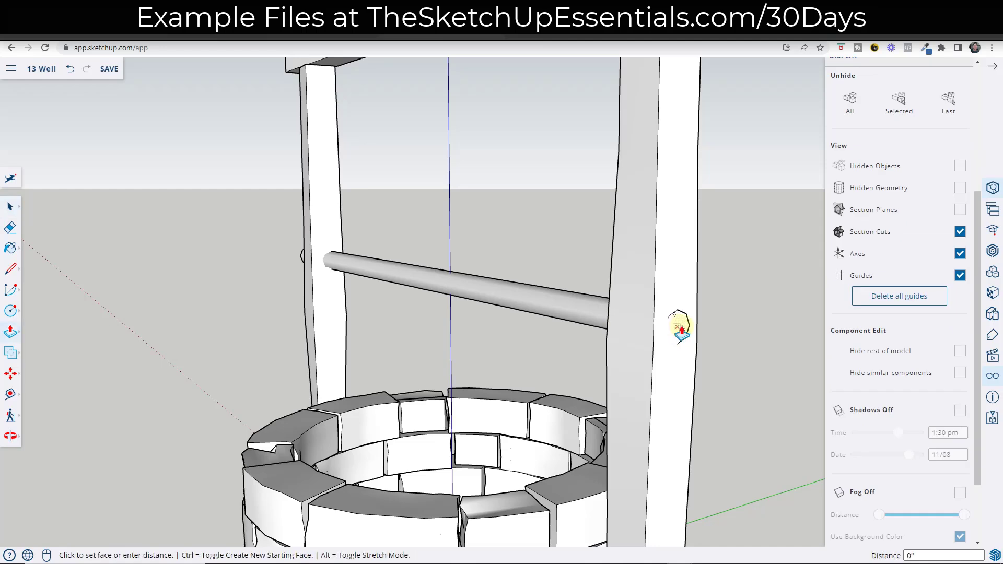
left_click(693, 334)
key("space")
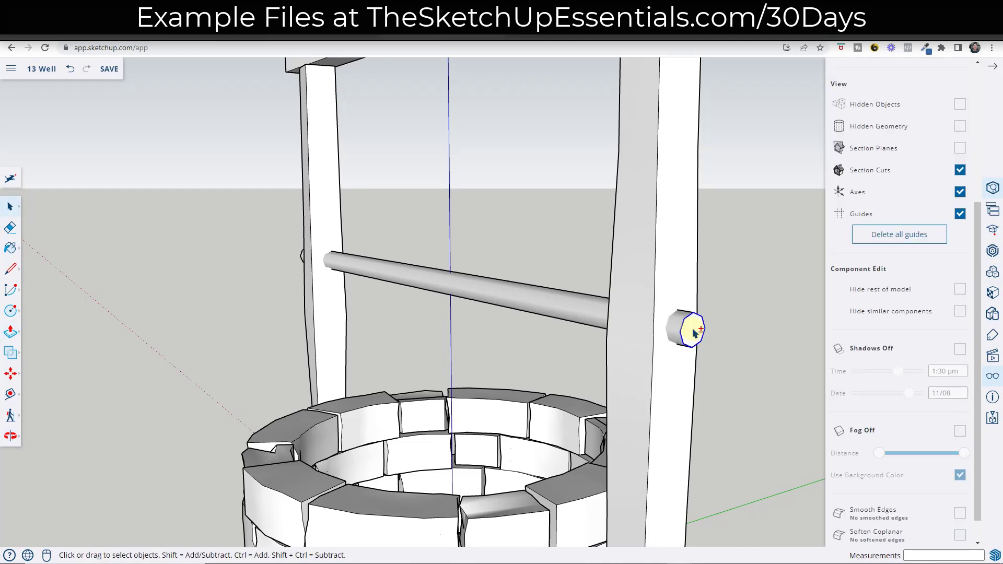
Step: Copy the bar's end outline along its length toward the far post and divide the distance into evenly spaced edge loops
key("m")
left_click(681, 331)
key("ctrl")
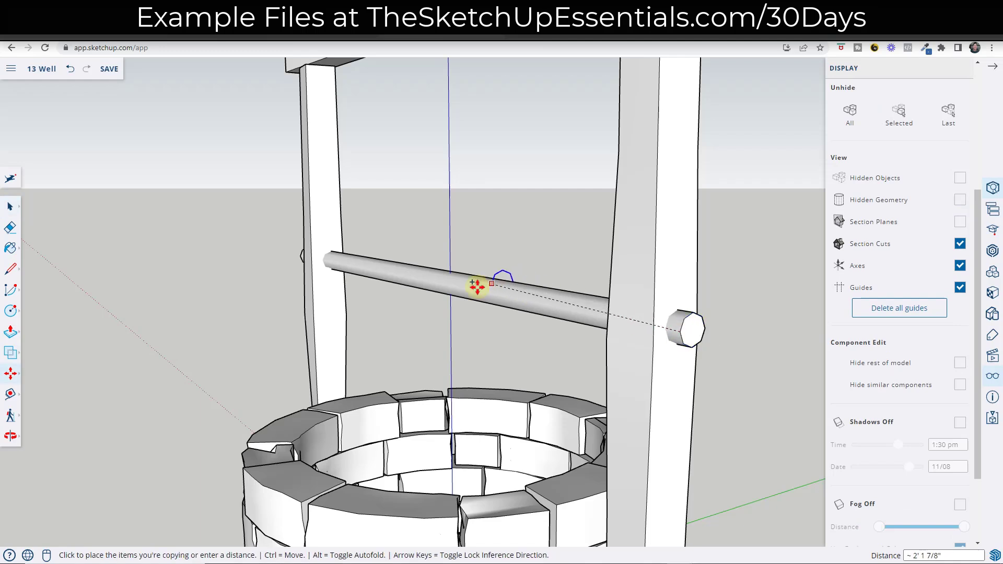
left_click(365, 267)
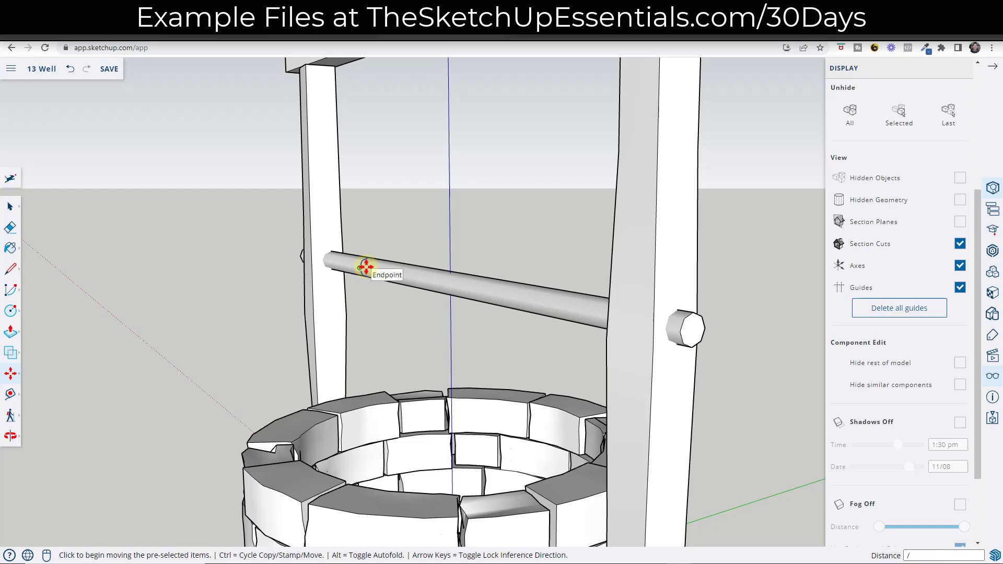
middle_click_drag(501, 271, 546, 274)
key("space")
Step: Enlarge the middle edge loop of the bar slightly about its center to make the shape irregular
scroll(433, 256, "up", 2)
left_click_drag(433, 252, 494, 349)
middle_click_drag(495, 349, 551, 305)
key("s")
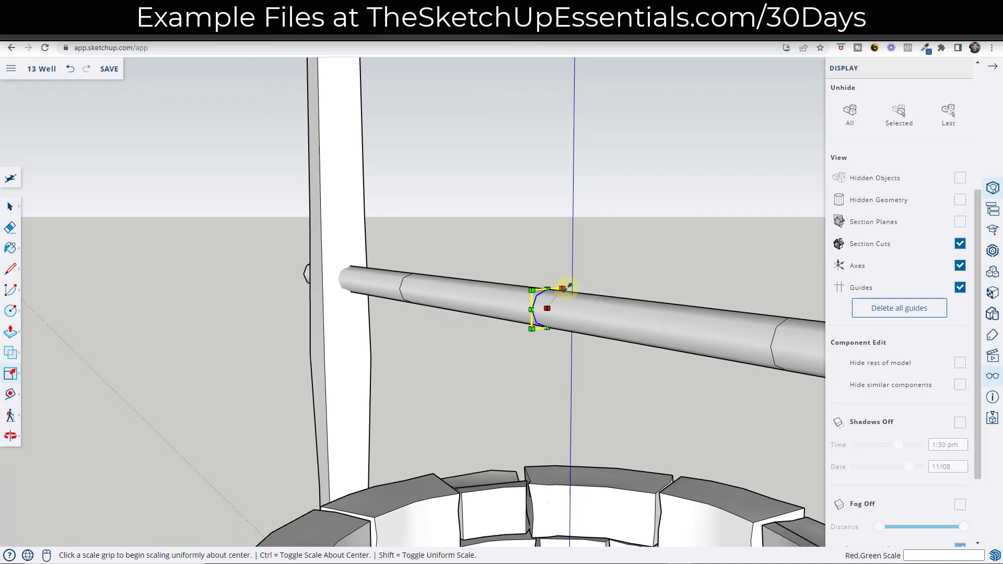
left_click(563, 289, "ctrl")
left_click(566, 286)
scroll(565, 286, "down", 2)
scroll(679, 312, "up", 2)
key("space")
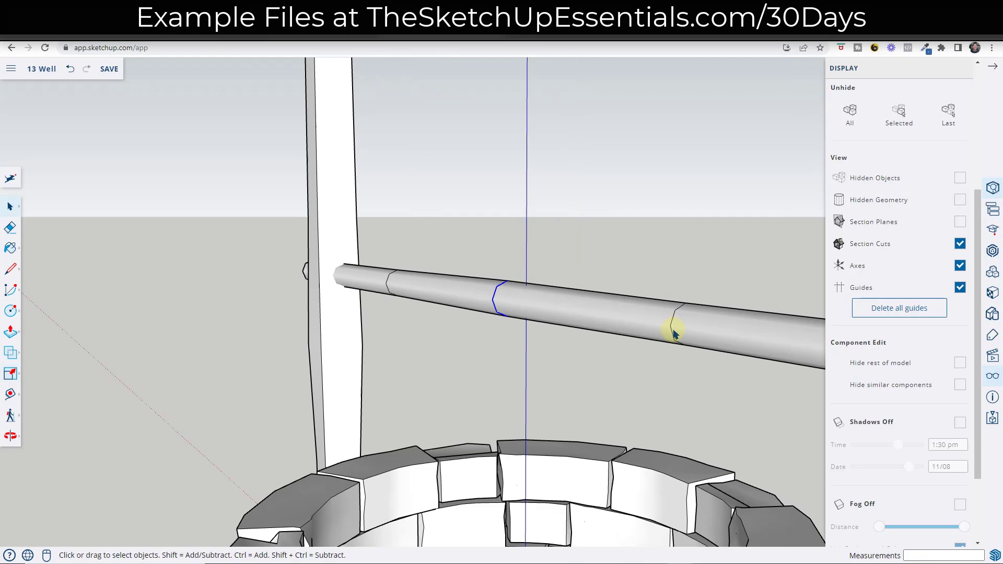
Step: Move the bar's edge loop nearest the near post slightly downward to bend the bar
key("m")
scroll(671, 325, "up", 2)
key("space")
left_click_drag(644, 256, 737, 399)
middle_click_drag(686, 408, 656, 397)
key("m")
left_click(579, 352)
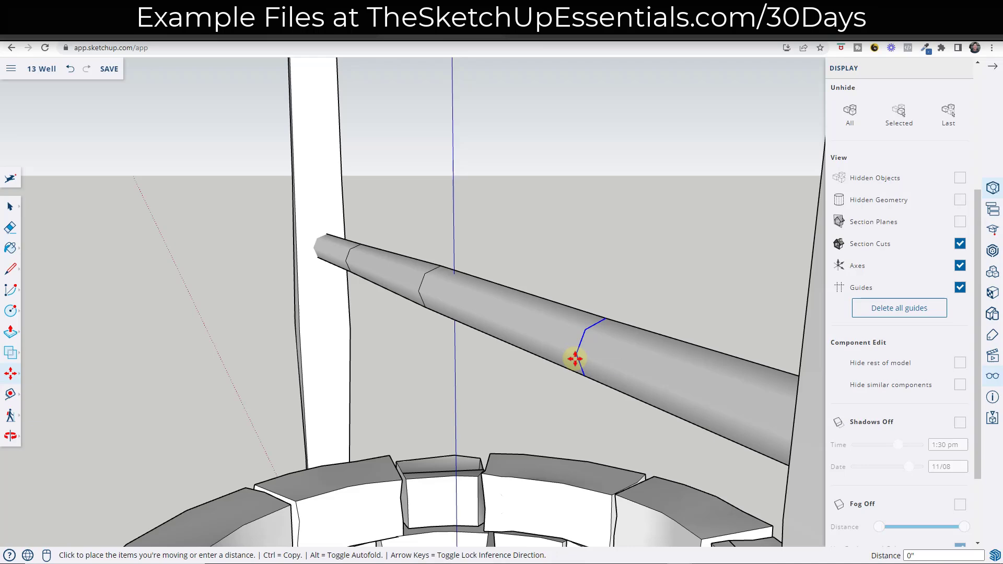
left_click(576, 357)
Step: Extend the bar's far end face outward past the far post to make room for a crank
scroll(591, 326, "down", 5)
middle_click_drag(581, 349, 691, 311)
scroll(631, 320, "down", 4)
middle_click_drag(619, 322, 848, 339)
middle_click_drag(459, 325, 421, 312)
scroll(444, 312, "up", 5)
key("space")
key("p")
left_click(482, 302)
left_click(420, 316)
key("space")
Step: Group all the geometry of the horizontal bar
middle_click_drag(421, 316, 484, 315)
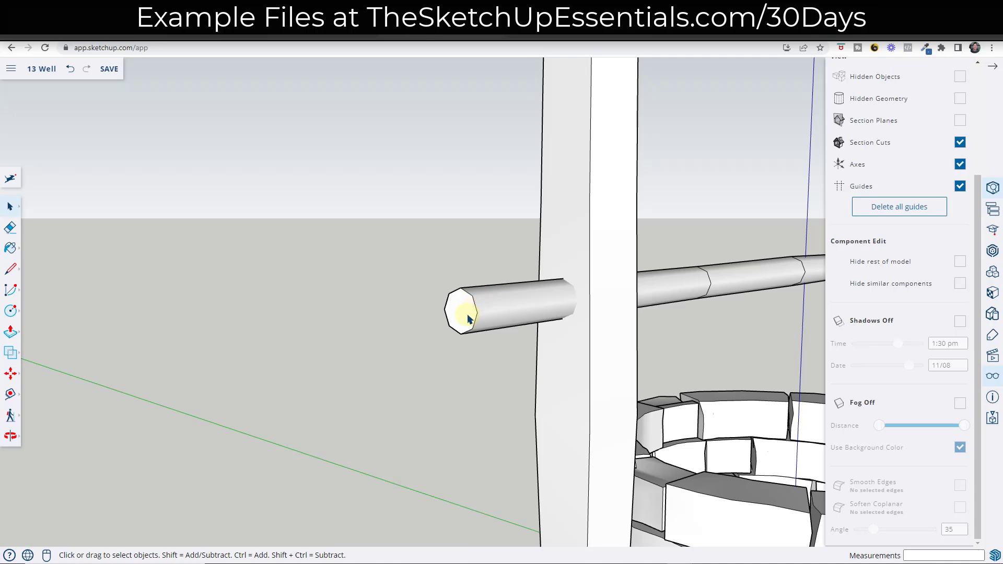
scroll(467, 319, "down", 8)
triple_click(608, 288)
right_click(608, 291)
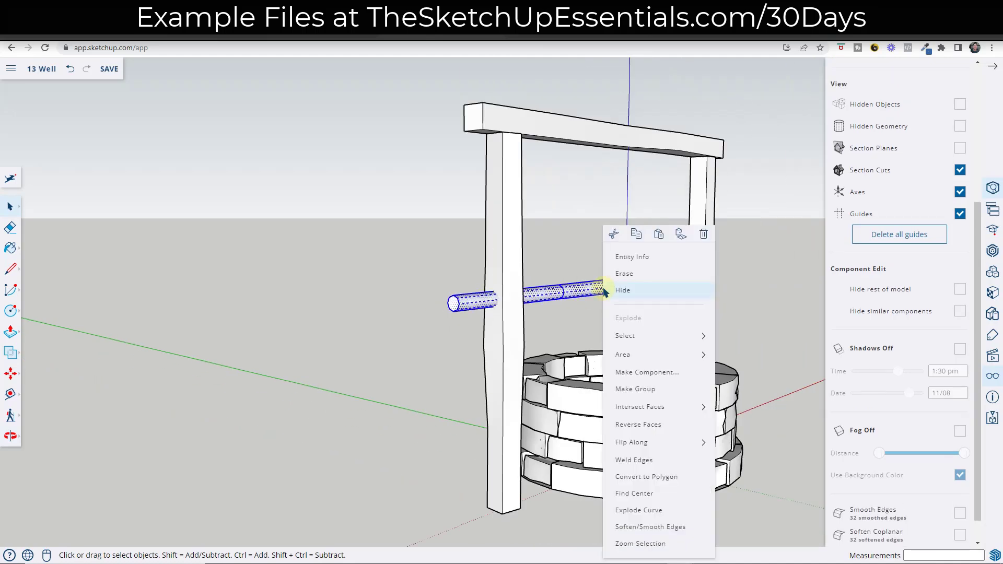
left_click(650, 390)
Step: Draw a circle with a radius of about 2" centered on the extended end of the bar
scroll(458, 303, "up", 5)
scroll(450, 313, "up", 2)
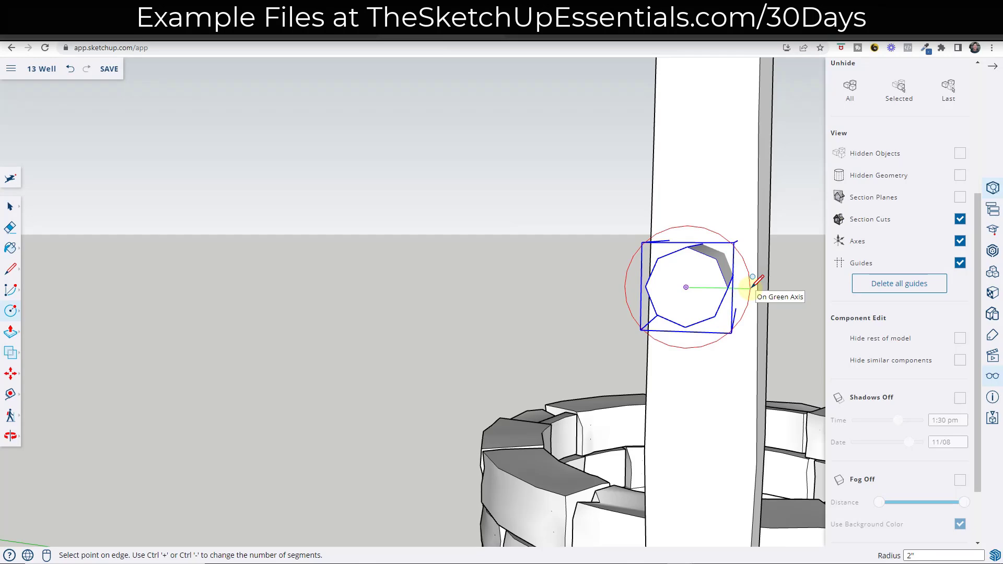
left_click(756, 282)
middle_click_drag(752, 285, 728, 287)
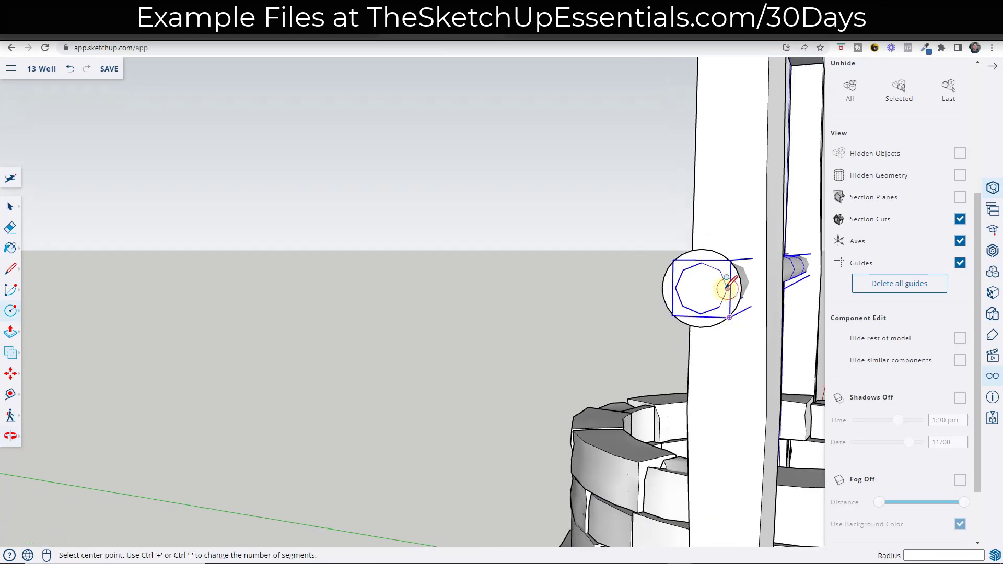
Step: Copy the circle straight down from the bar's end to place the lower end of the crank arm
scroll(727, 287, "down", 4)
key("space")
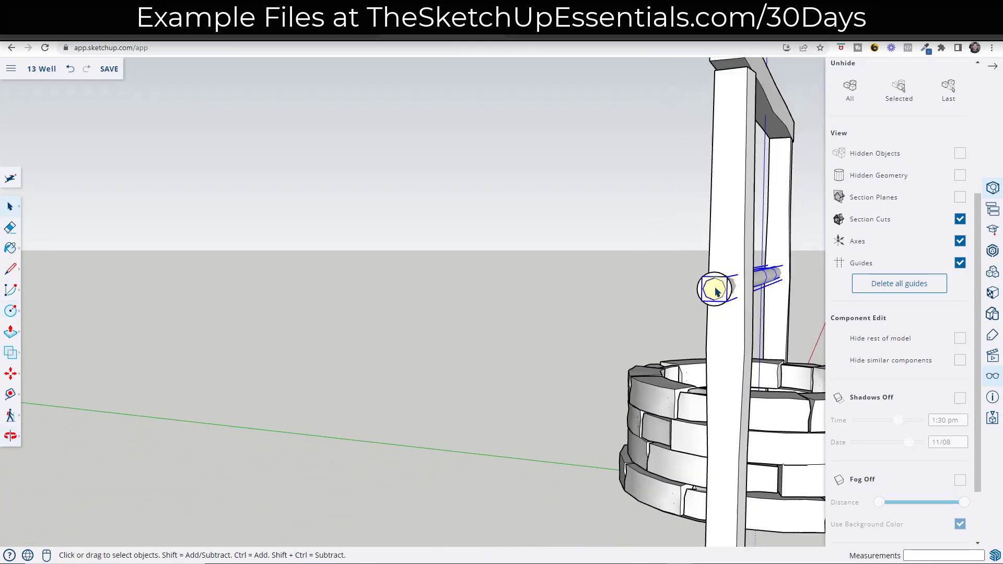
key("m")
key("ctrl")
left_click(714, 289)
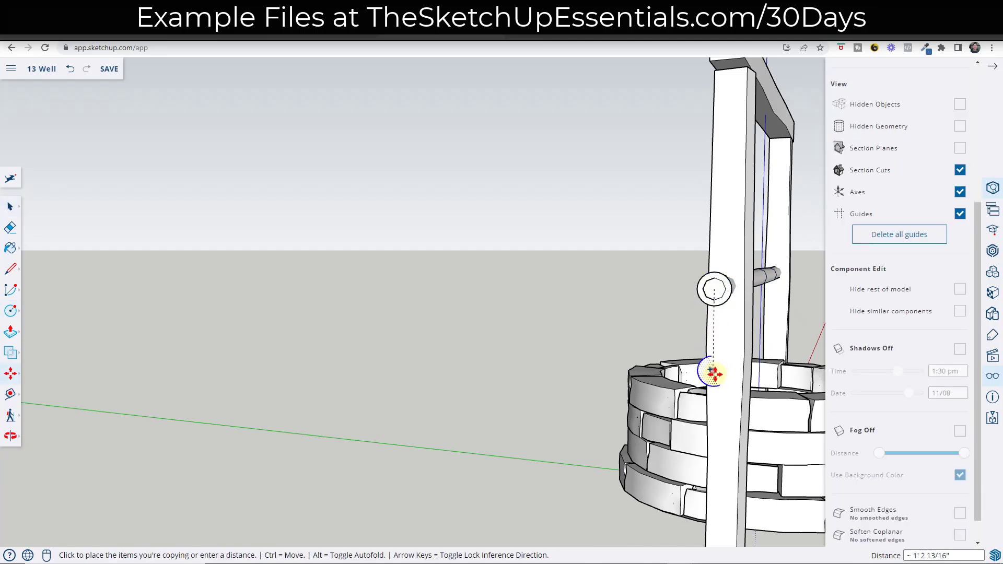
left_click(710, 394)
Step: Scale the lower circle uniformly about its center to roughly half size
key("s")
scroll(732, 384, "up", 3)
key("ctrl")
left_click(734, 379)
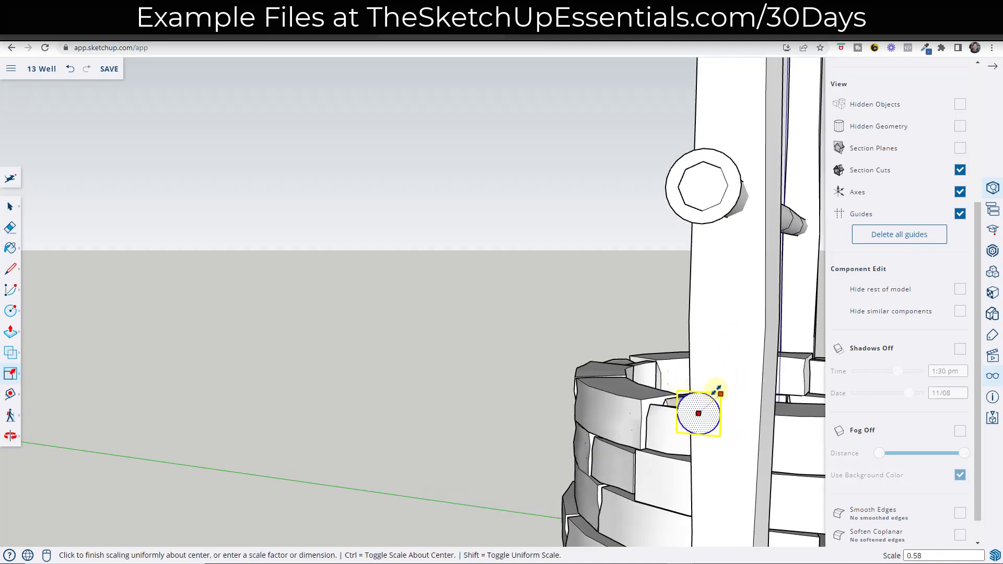
left_click(714, 396)
key("space")
Step: Connect both sides of the lower circle to the upper circle with straight lines to form a tapered crank arm profile
key("l")
left_click(717, 415)
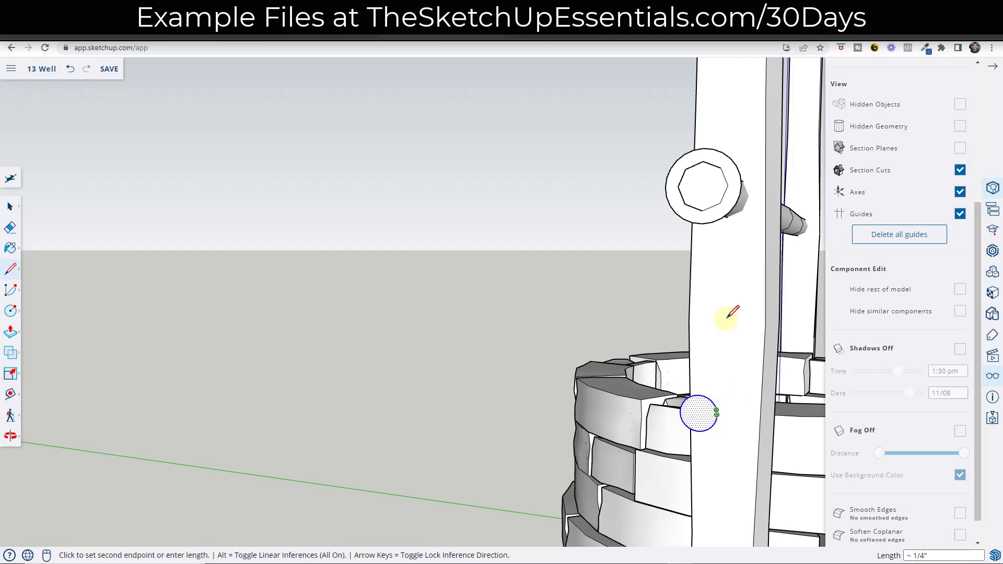
left_click(741, 184)
key("space")
key("l")
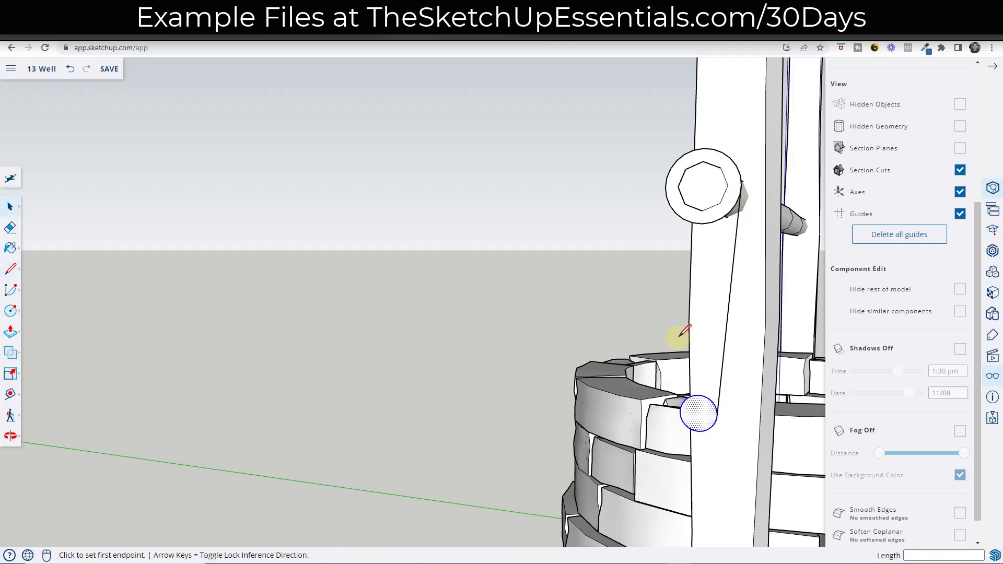
left_click(680, 410)
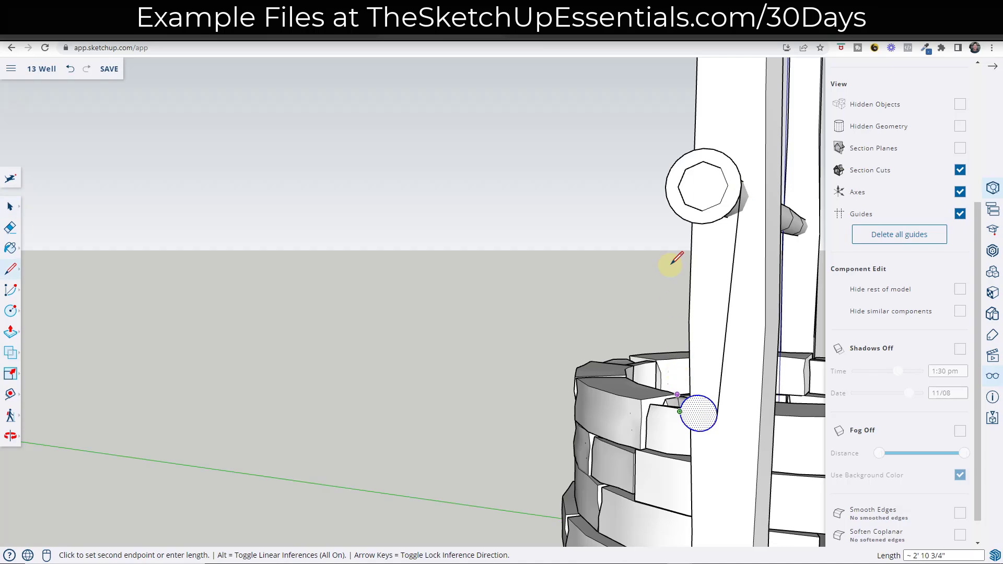
left_click(667, 188)
middle_click_drag(678, 193, 598, 341)
key("space")
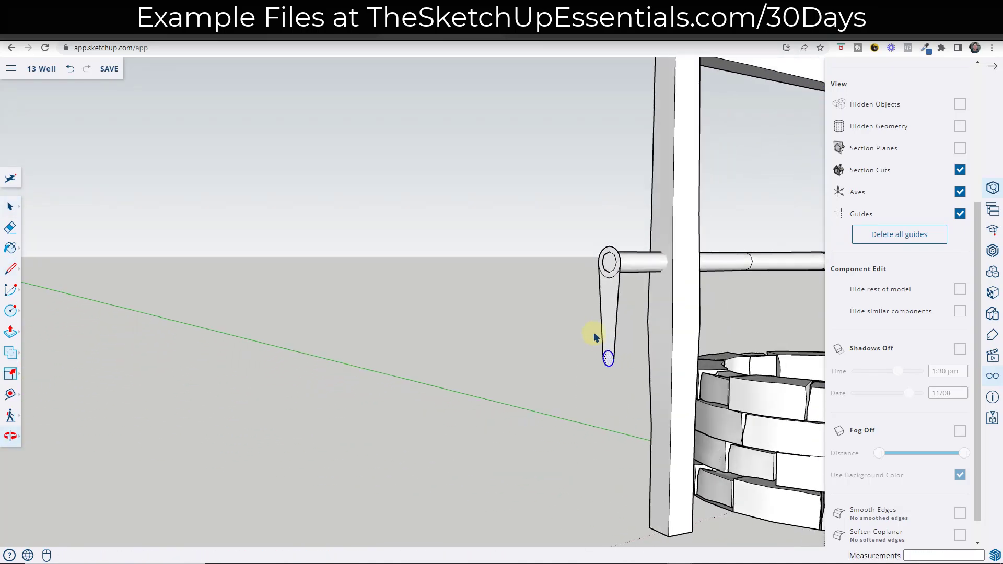
Step: Extrude the tapered face between the two circles by about 15/16", creating a new starting face
scroll(612, 287, "up", 5)
scroll(621, 253, "up", 1)
key("p")
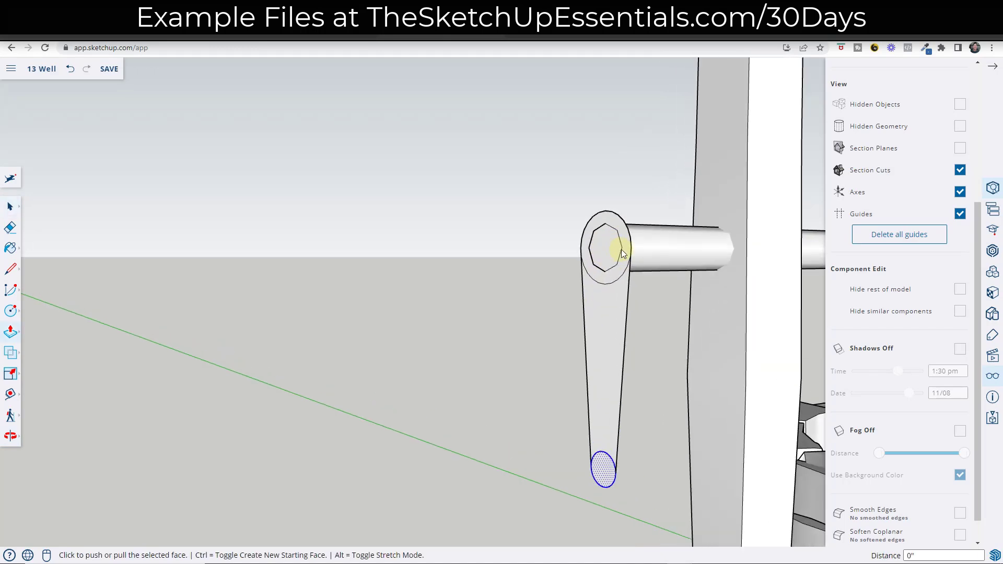
key("space")
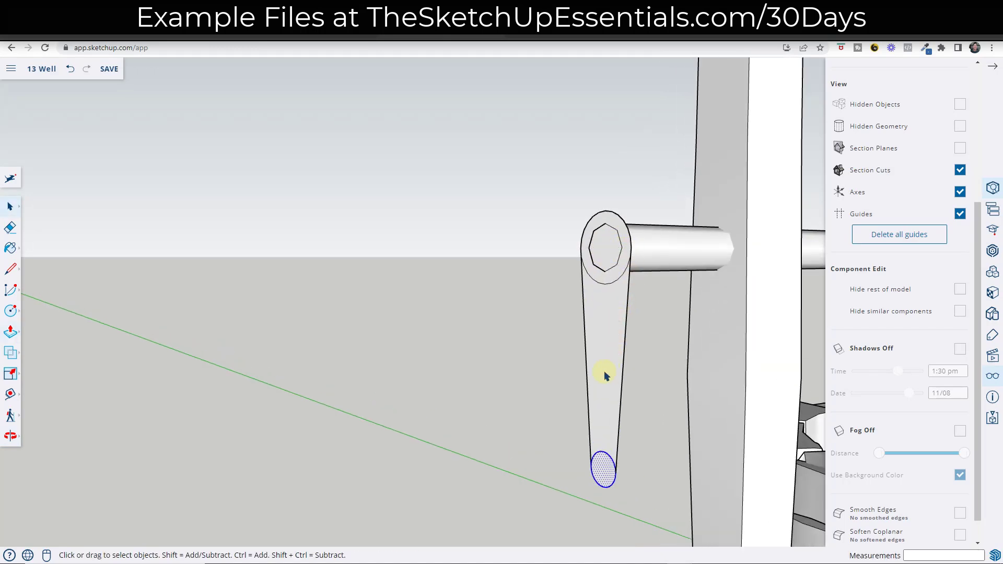
left_click(525, 353)
key("p")
left_click(609, 333)
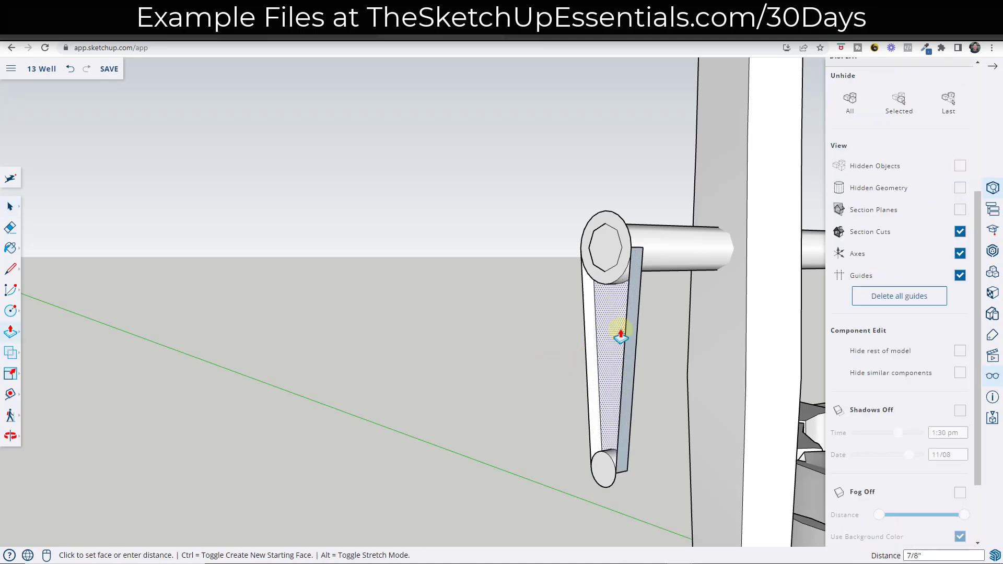
key("ctrl")
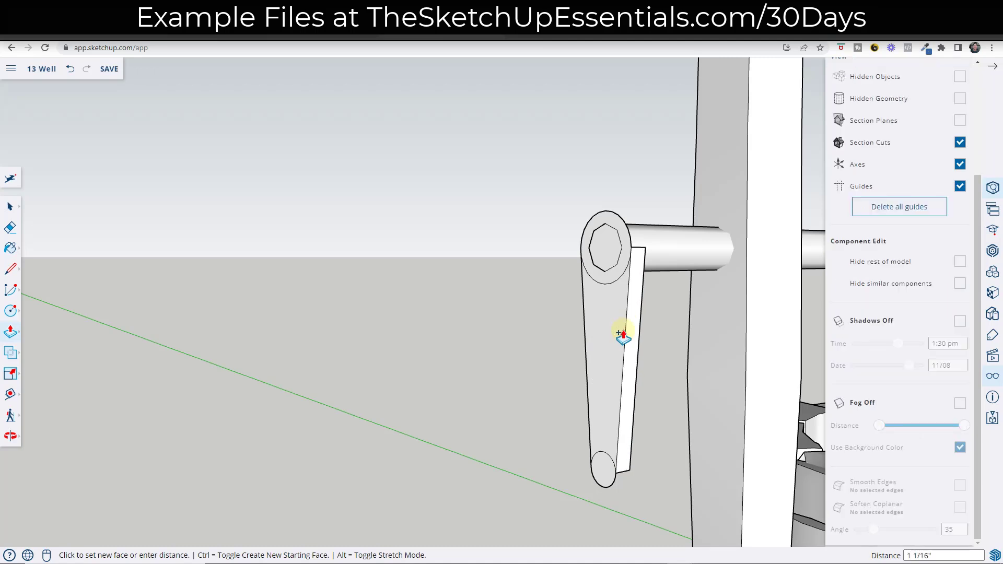
left_click(621, 337)
Step: Extrude the crank arm's upper and lower round faces to match the thickness of its tapered section
middle_click_drag(674, 318, 446, 258)
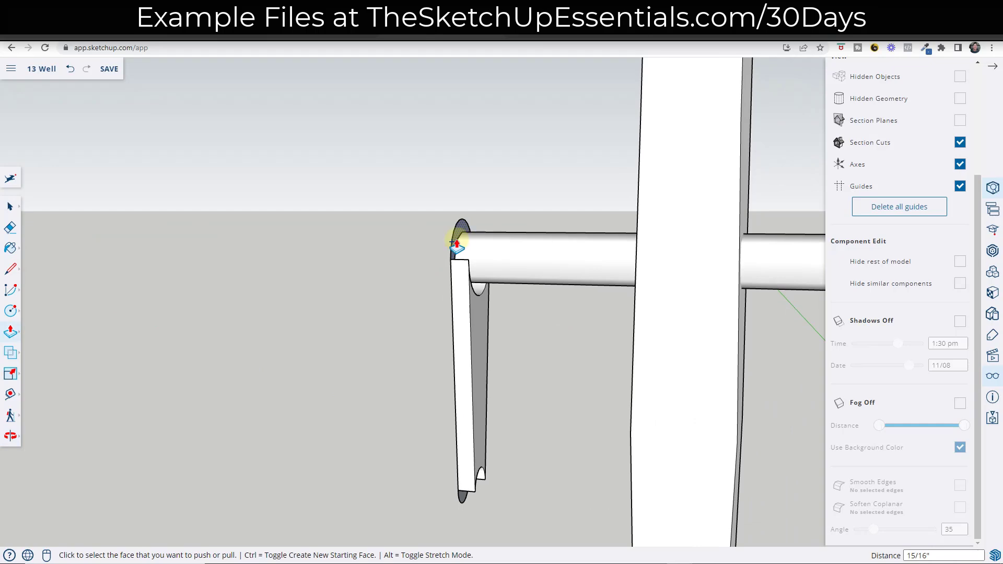
left_click(458, 245)
left_click(459, 256)
left_click(462, 499)
left_click(474, 485)
Step: Offset the outline of the crank arm's lower round face inward to create a smaller circle for the handle
middle_click_drag(475, 483, 825, 419)
scroll(481, 372, "down", 2)
scroll(470, 386, "up", 1)
middle_click_drag(470, 390, 484, 455)
scroll(486, 453, "up", 5)
key("space")
key("f")
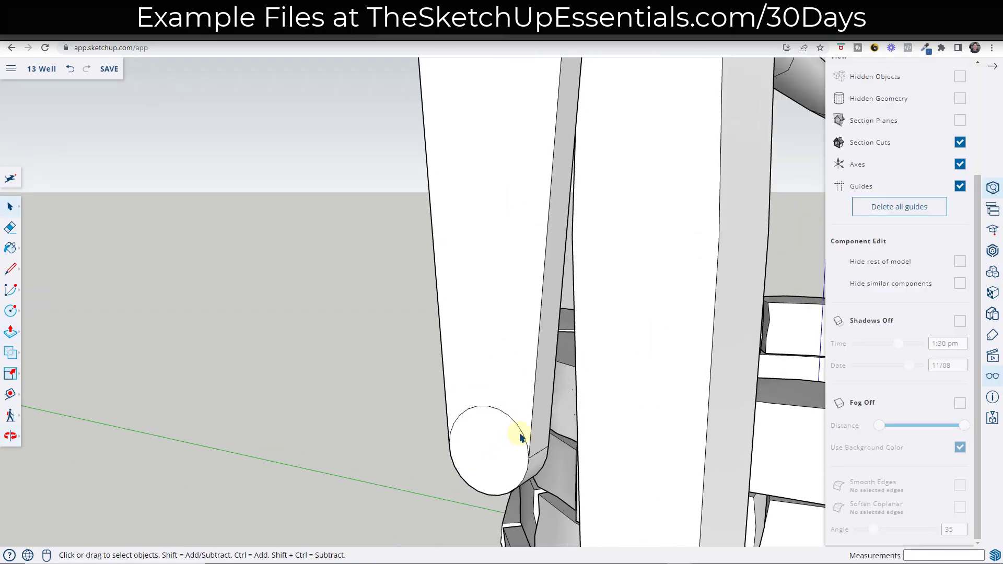
left_click(516, 473)
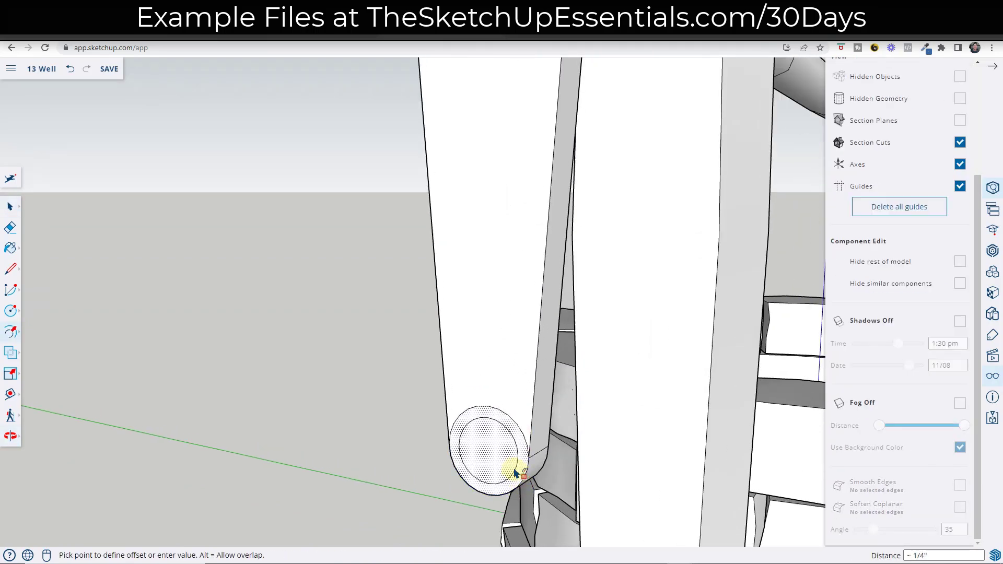
left_click(508, 467)
Step: Extrude the inner circle outward by about 4 1/4" to form the crank's handle
key("space")
key("p")
left_click(486, 454)
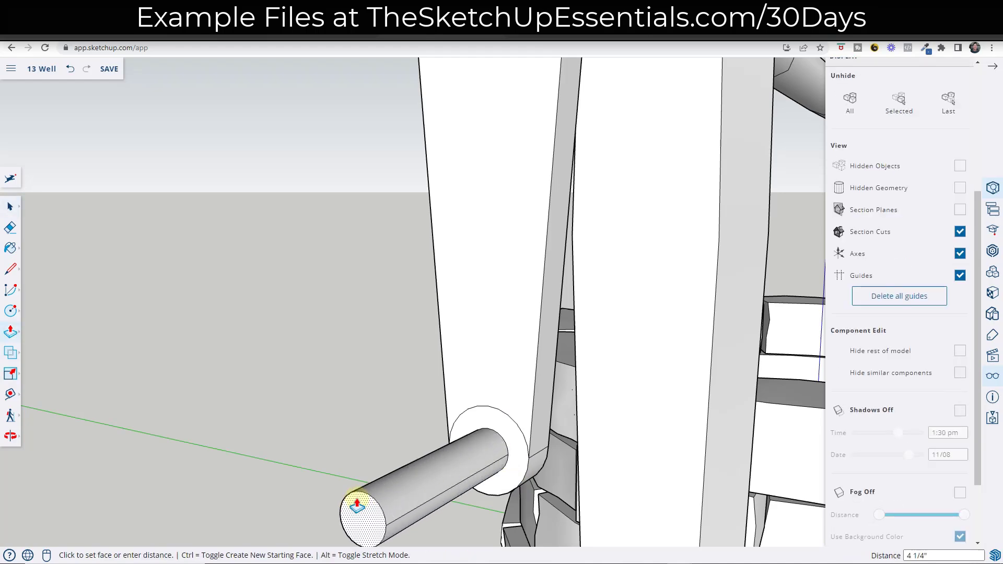
left_click(361, 498)
Step: Group the crank arm together with its handle
key("space")
scroll(511, 395, "down", 7)
middle_click_drag(530, 354, 441, 306)
triple_click(441, 304)
right_click(442, 305)
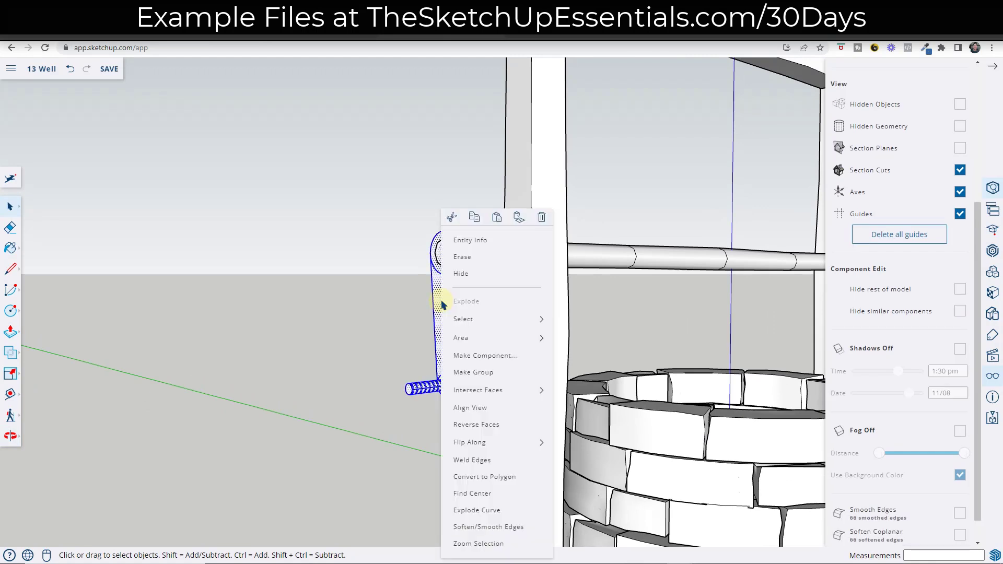
left_click(476, 373)
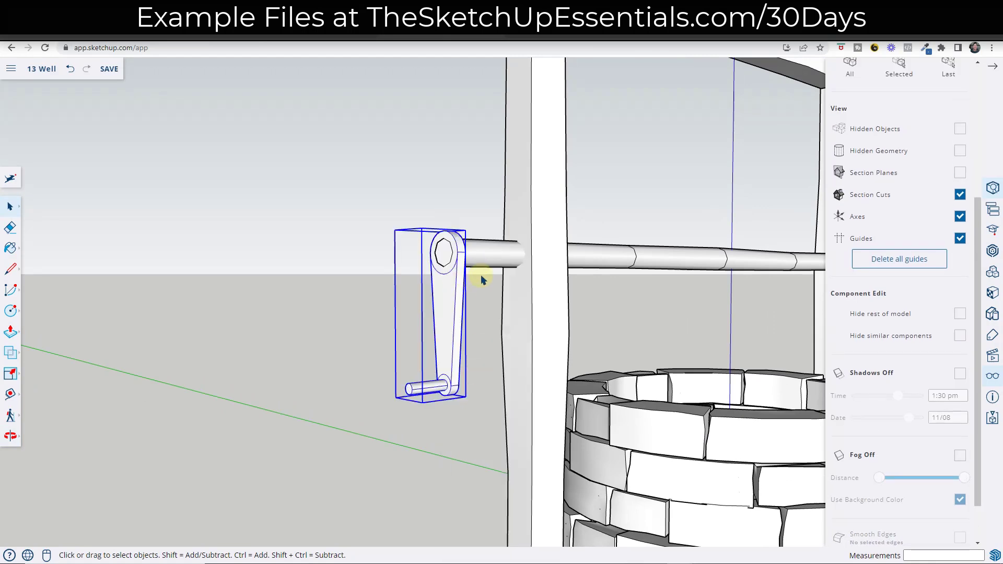
Step: Move the crank group along the bar toward the post by about 2 15/16"
key("m")
left_click(453, 284)
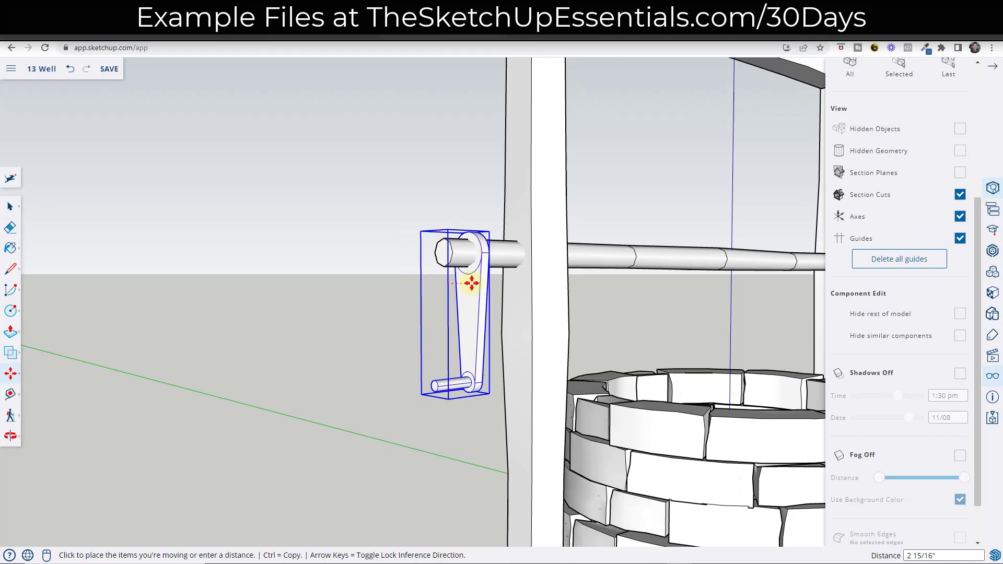
left_click(471, 283)
key("space")
Step: Copy the end face of the horizontal bar from inside its group and paste it in place outside the group
scroll(523, 282, "down", 6)
scroll(549, 284, "up", 5)
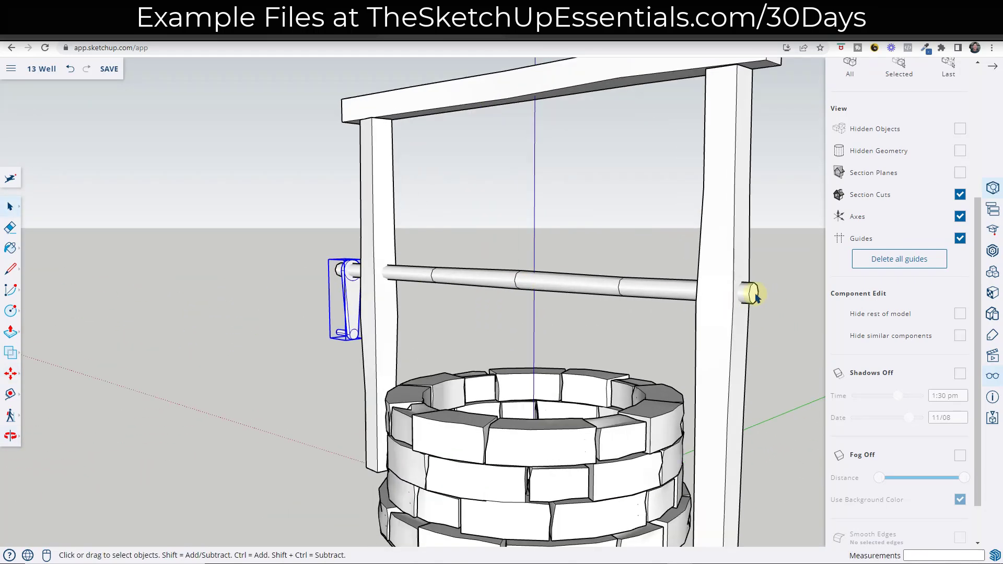
double_click(754, 295)
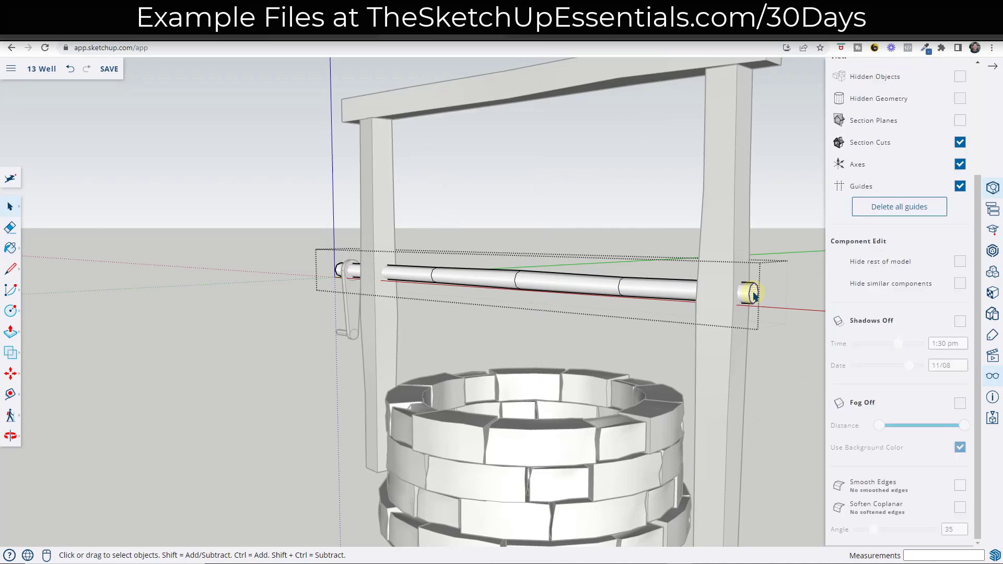
middle_click_drag(753, 293, 716, 283)
scroll(717, 284, "up", 5)
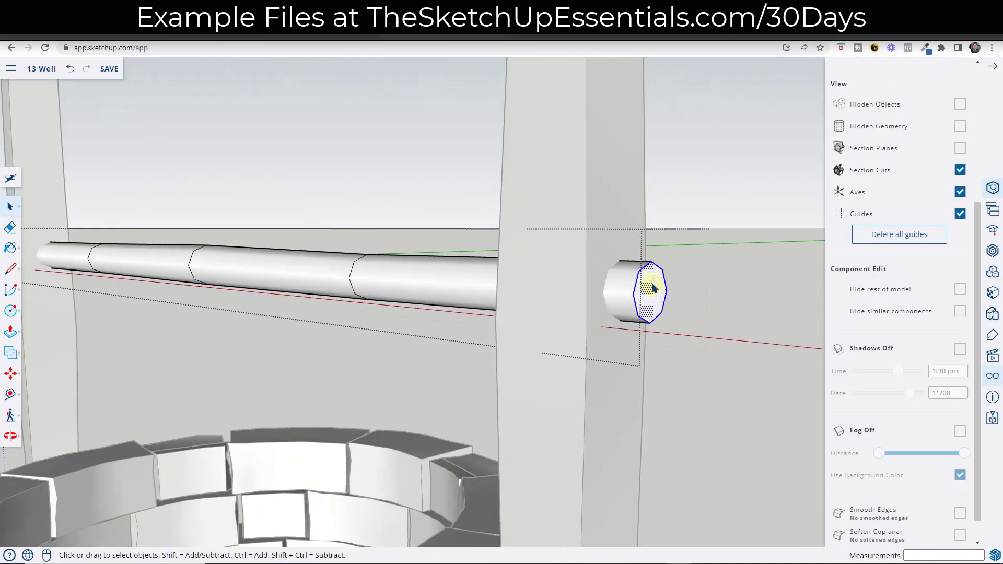
key("Escape")
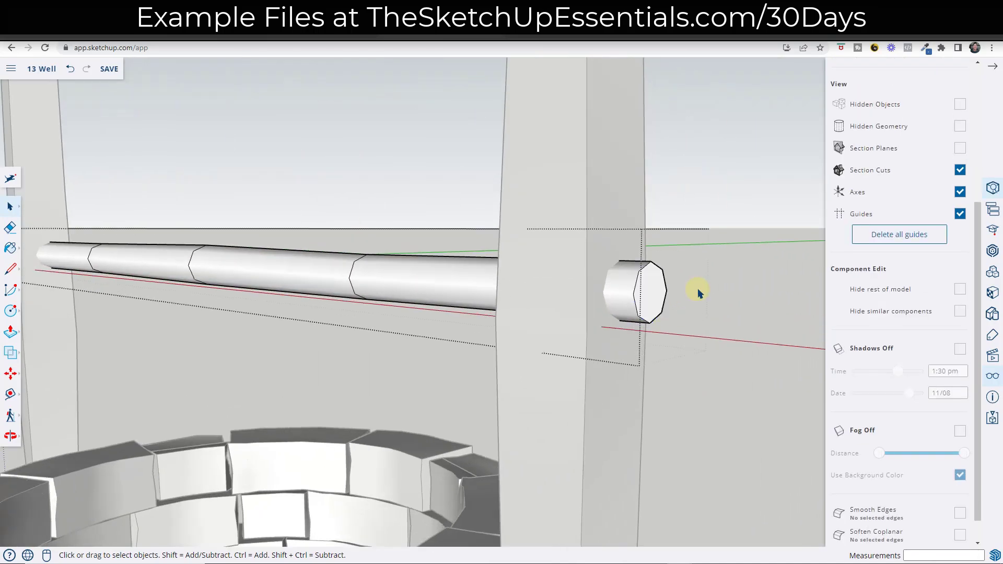
key("Escape")
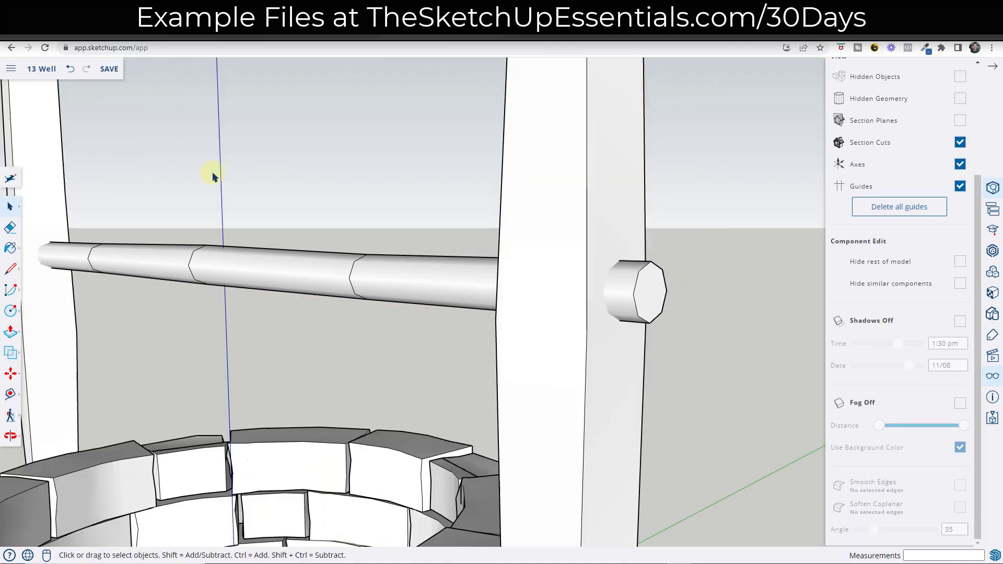
left_click(8, 179)
type("pas")
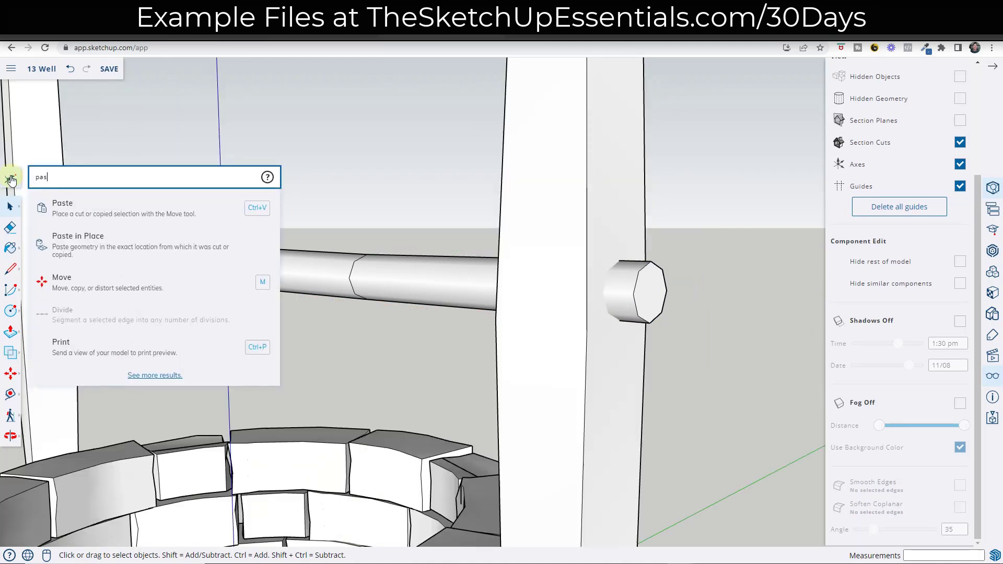
left_click(68, 222)
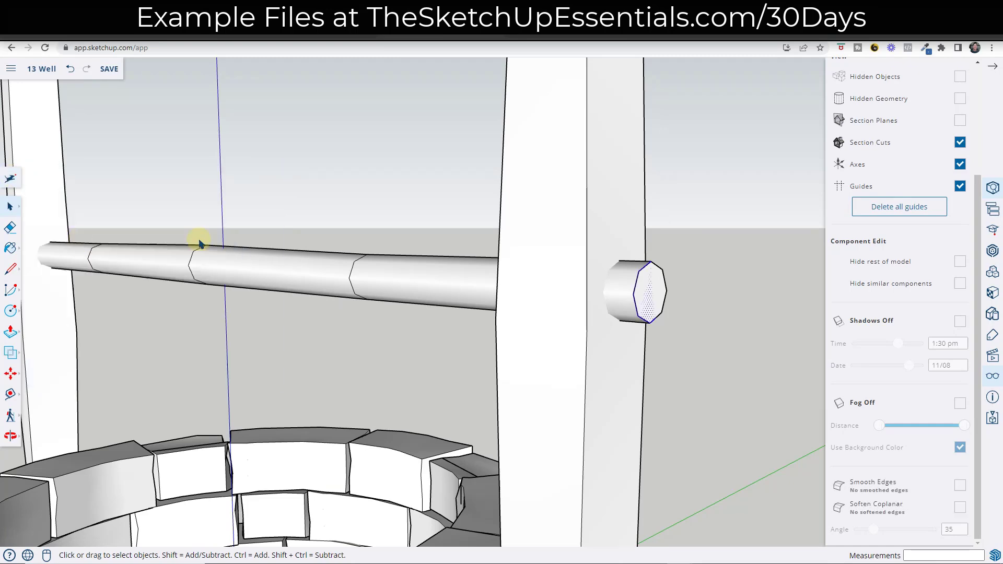
Step: Move the pasted face along the bar to near its middle, between the two posts
scroll(620, 250, "down", 4)
key("m")
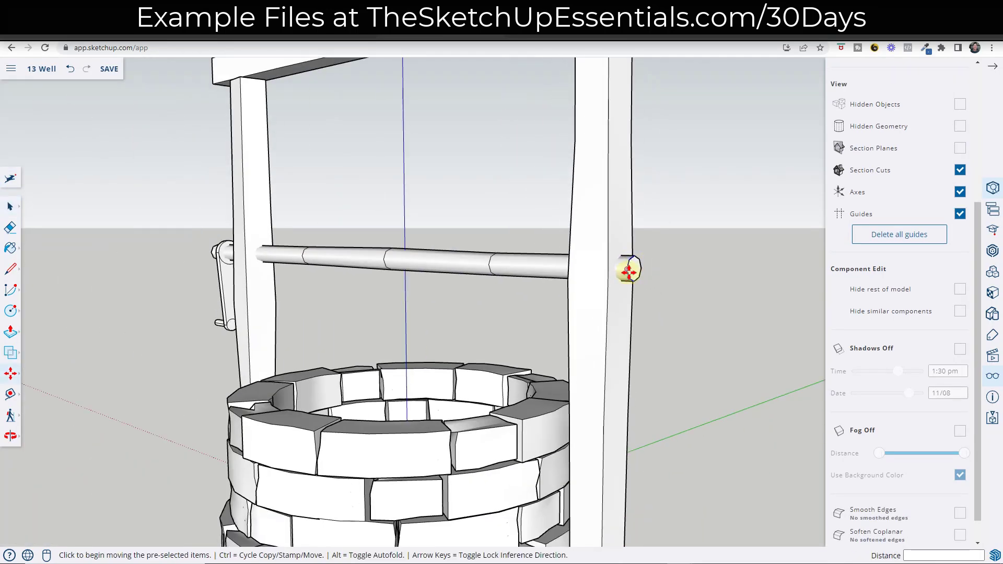
left_click(630, 268)
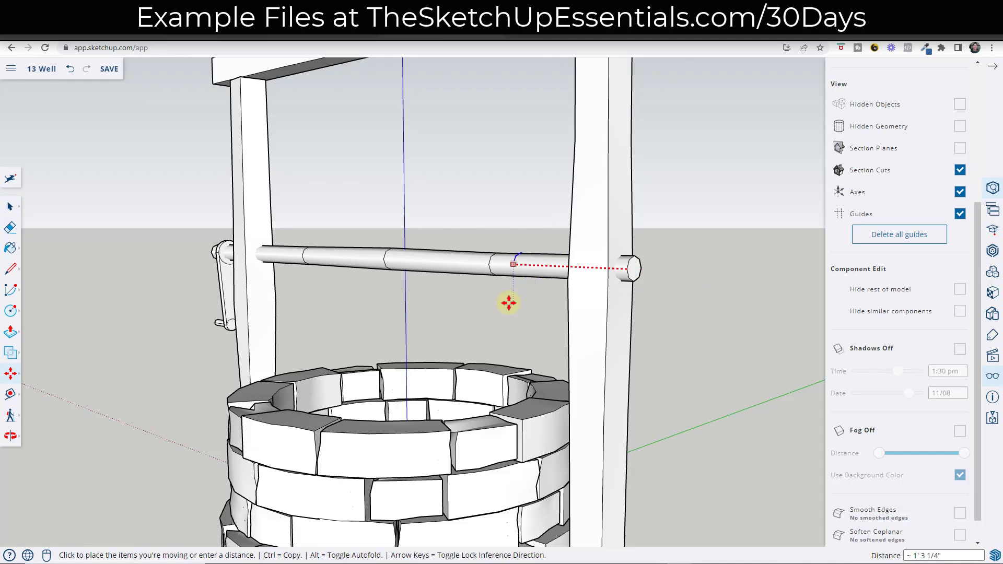
left_click(438, 273)
Step: Offset the moved face's outline outward by about 7/8" to form a ring around the bar
scroll(440, 268, "up", 3)
key("space")
key("f")
left_click(431, 254)
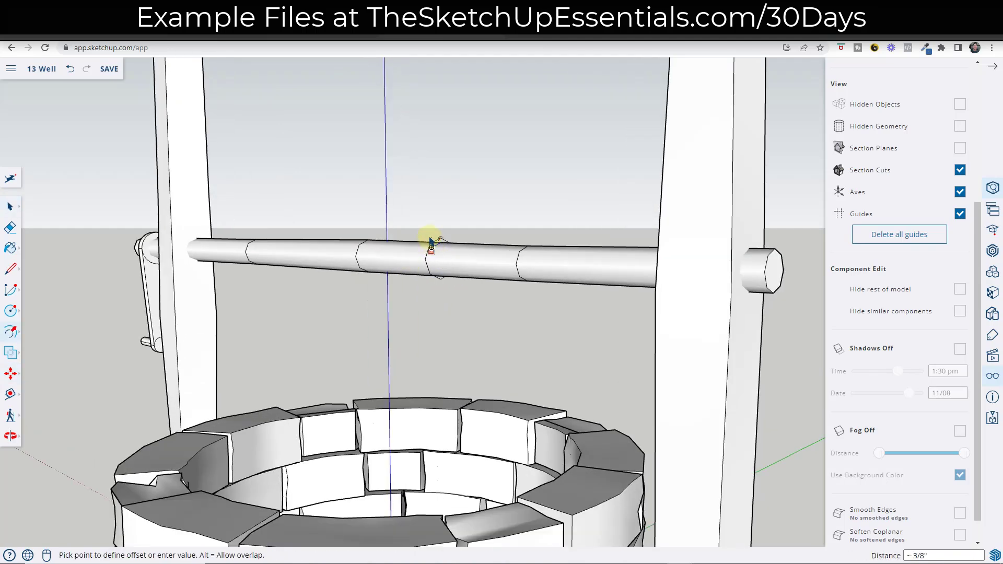
scroll(425, 238, "up", 2)
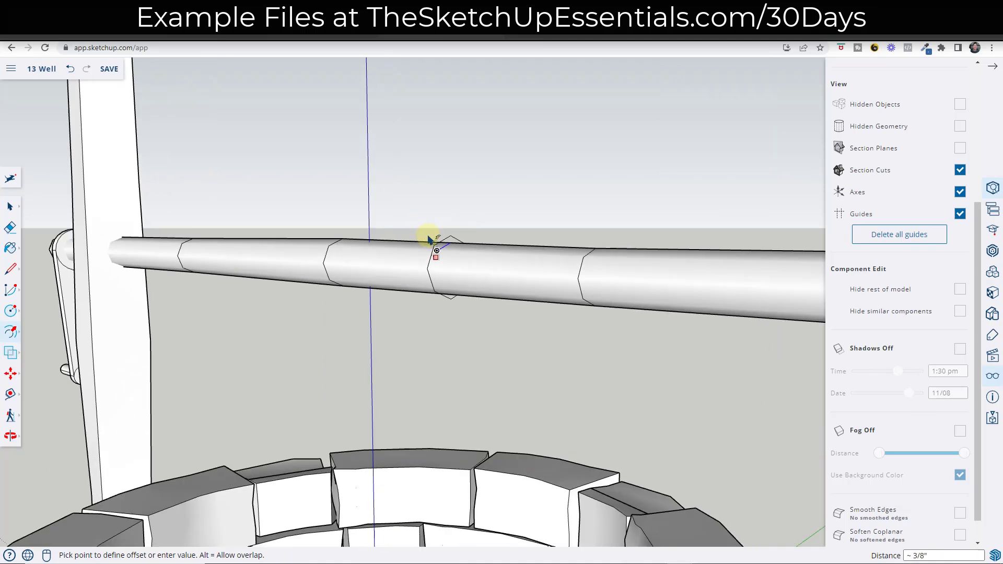
scroll(427, 240, "up", 2)
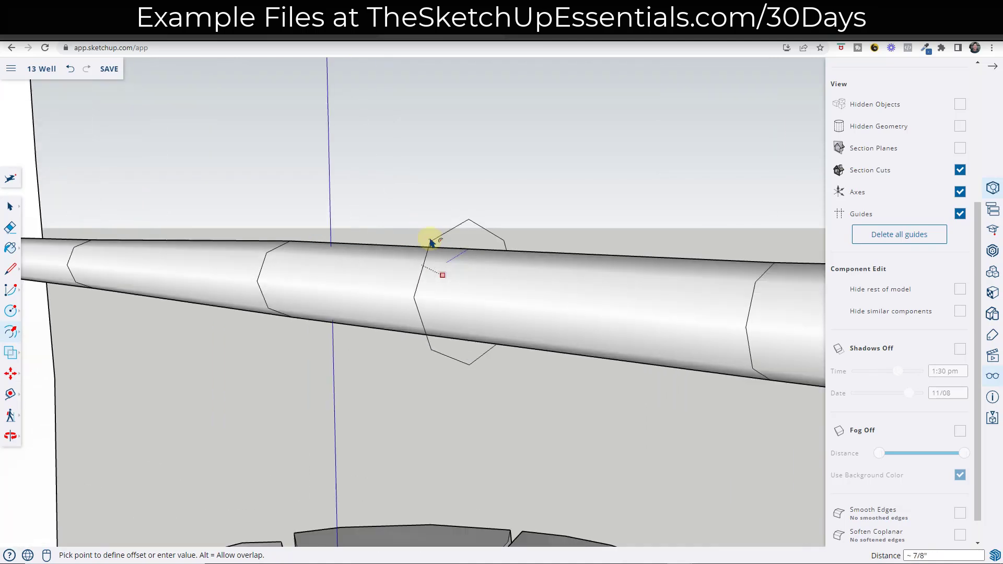
left_click(457, 216)
key("space")
Step: Extrude the ring along the bar by about 1" to form a collar
scroll(468, 289, "down", 2)
middle_click_drag(468, 289, 497, 337)
key("p")
key("space")
key("p")
left_click(462, 255)
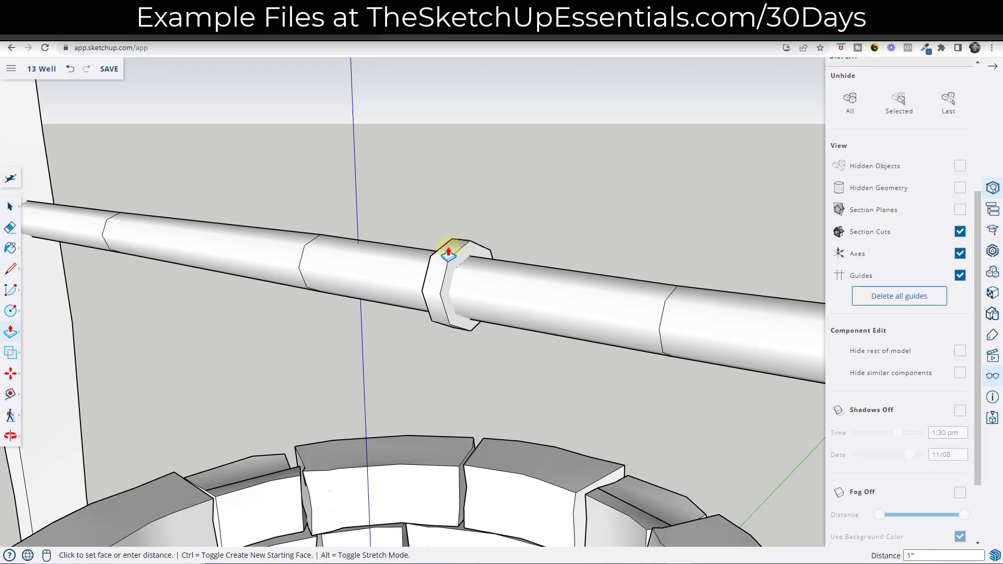
left_click(449, 255)
mouse_move(450, 270)
middle_mouse_down()
mouse_move(470, 226)
mouse_move(486, 282)
mouse_move(448, 264)
middle_mouse_up()
Step: Turn the whole collar into a component named Rope Loop
key("space")
left_click_drag(399, 203, 526, 349)
scroll(526, 346, "down", 2)
key("m")
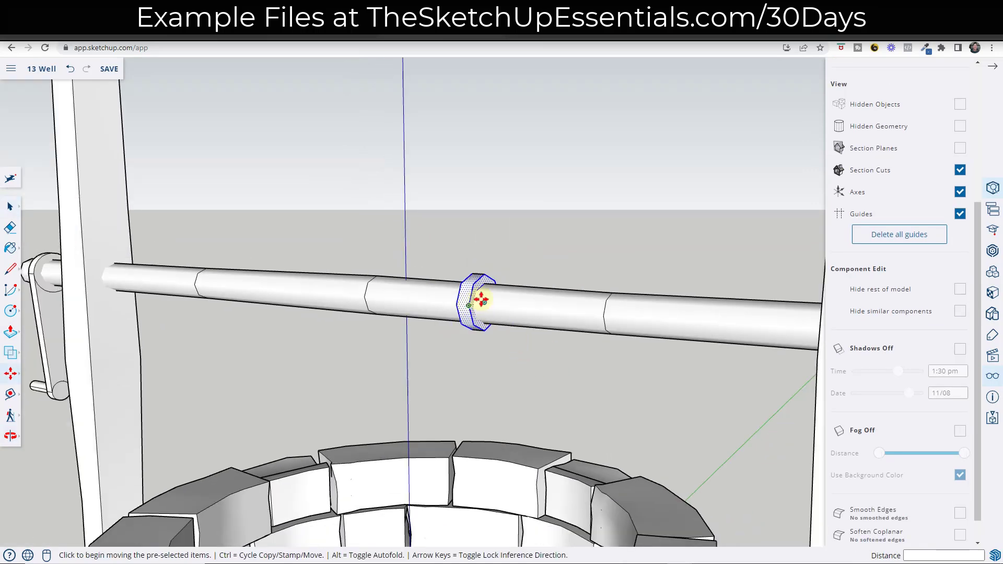
key("space")
right_click(469, 297)
left_click(519, 356)
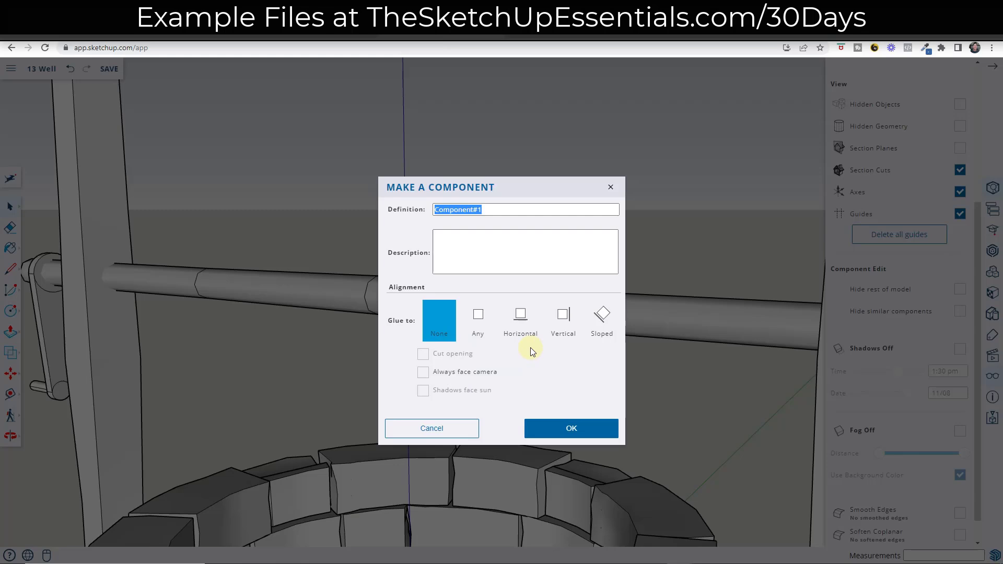
type("Rope Loop")
key("Return")
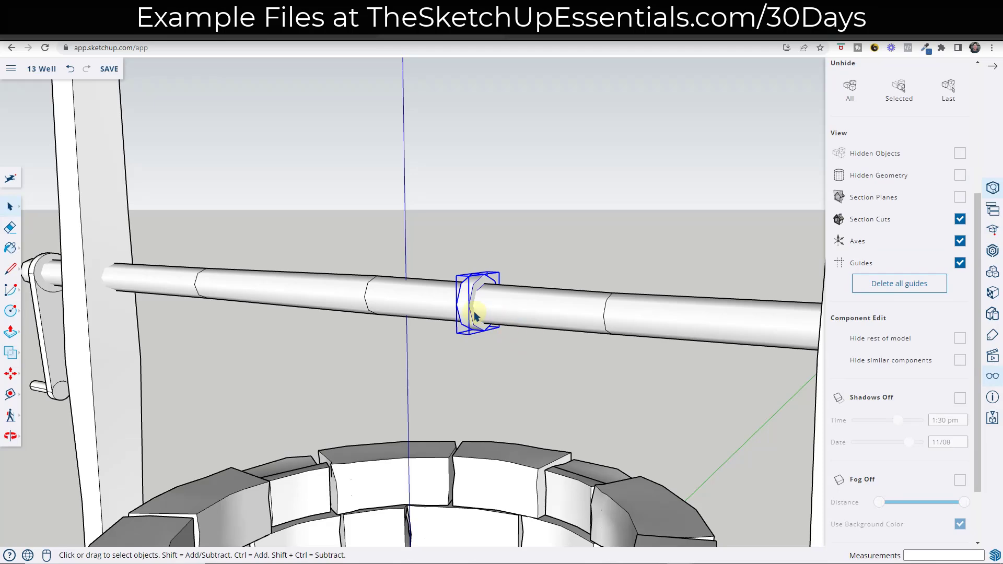
Step: Copy the rope loop about 1 1/2" along the bar toward the crank and repeat it as a *8 array
scroll(477, 317, "up", 3)
key("m")
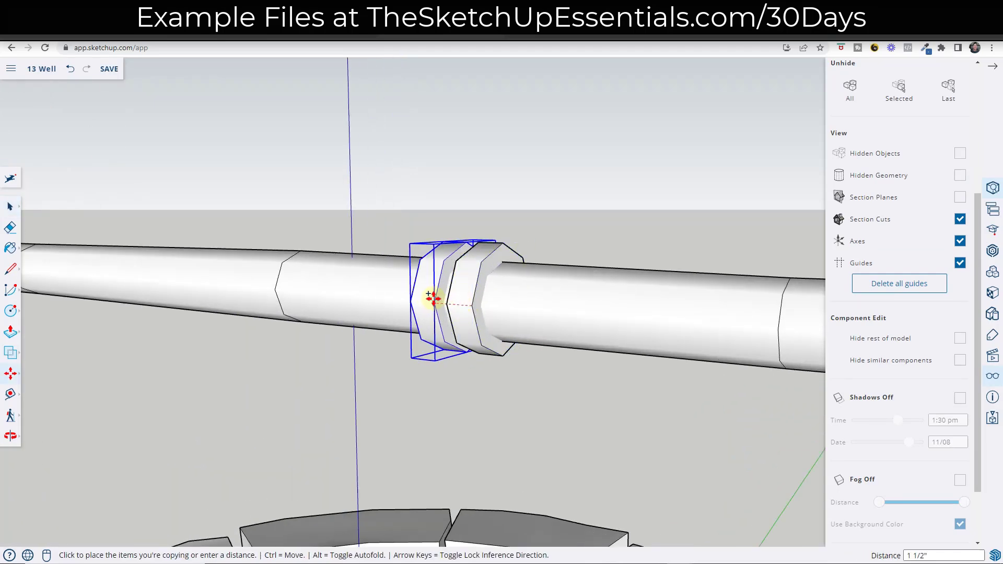
left_click(425, 297)
scroll(567, 278, "down", 4)
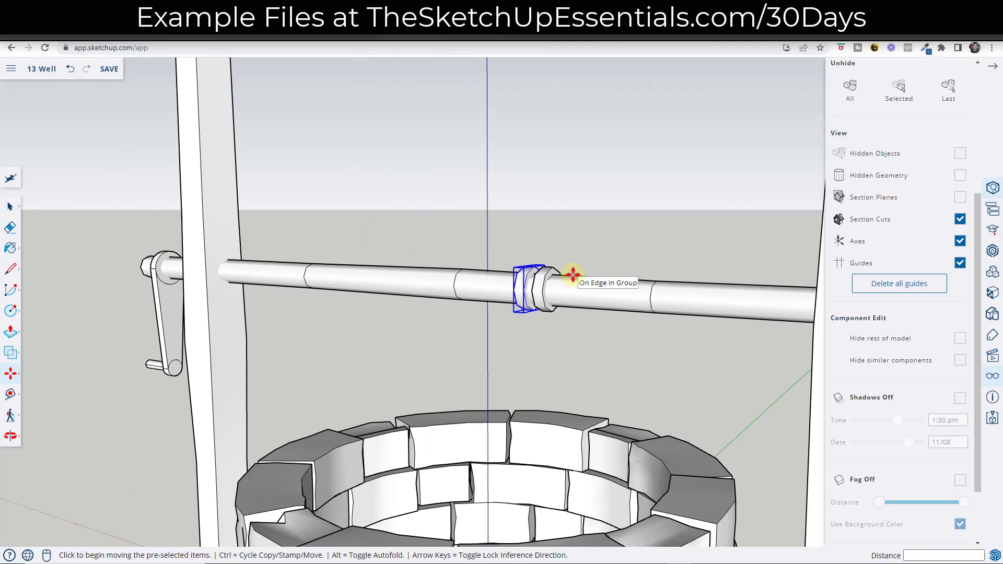
key("Return")
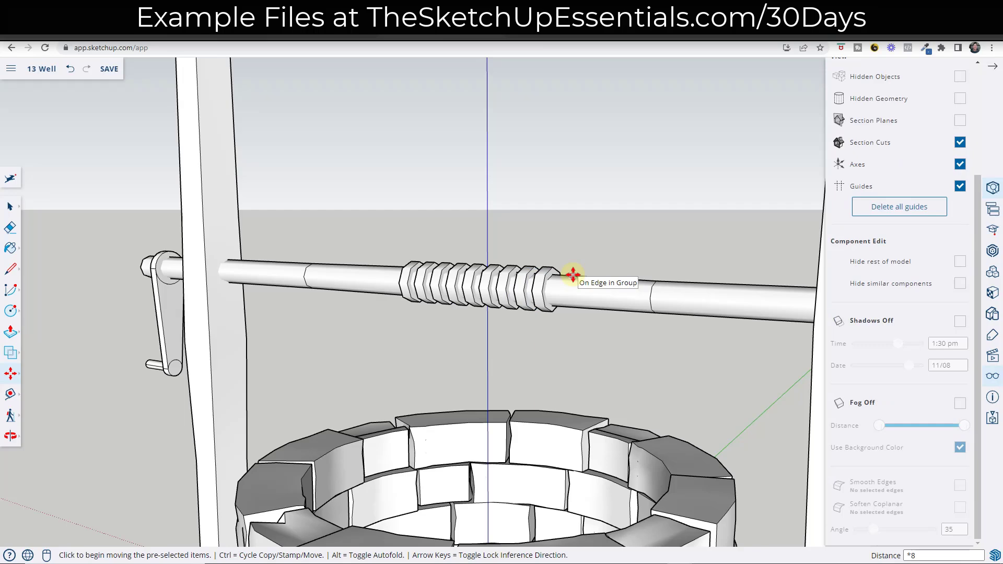
Step: Enlarge the second rope loop from the end farthest from the crank slightly about its center
key("space")
scroll(517, 285, "up", 2)
scroll(519, 285, "up", 2)
left_click(521, 283)
key("s")
left_click(539, 242)
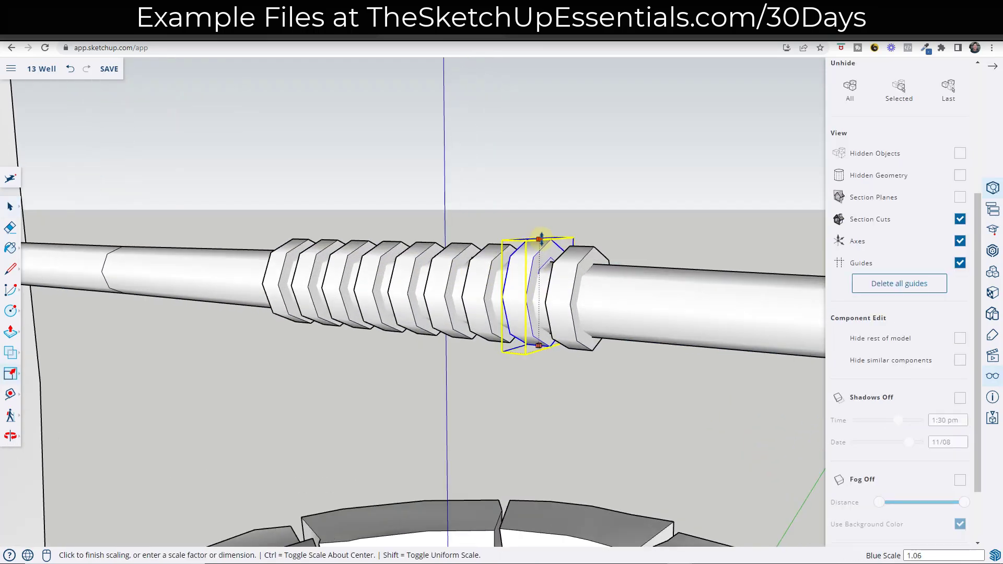
key("ctrl")
left_click(544, 243)
key("ctrl")
Step: Scale the third rope loop from that end slightly about its center to make the coil less regular
scroll(476, 252, "up", 2)
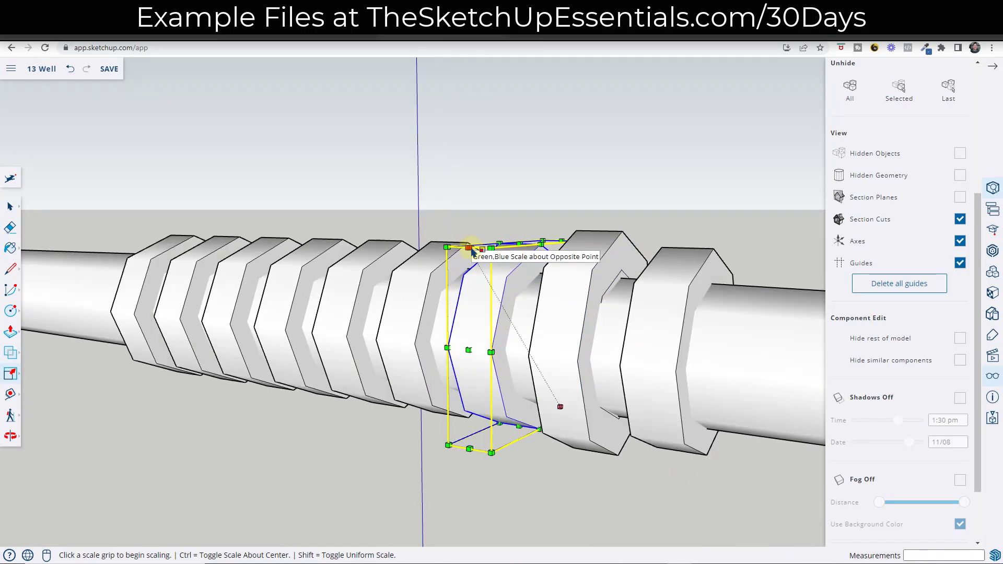
left_click(469, 250)
key("ctrl")
left_click(472, 249)
left_click(331, 335)
left_click(331, 336)
key("space")
Step: Scale the rope loops nearest the crank slightly so their sizes vary
left_click(372, 303)
left_click(421, 280)
key("s")
left_click(404, 292)
left_click(387, 287)
left_click(370, 286)
left_click(409, 284)
key("space")
Step: Copy the bar's end face from inside its group again and paste it in place outside the group
scroll(567, 285, "down", 10)
scroll(568, 286, "up", 3)
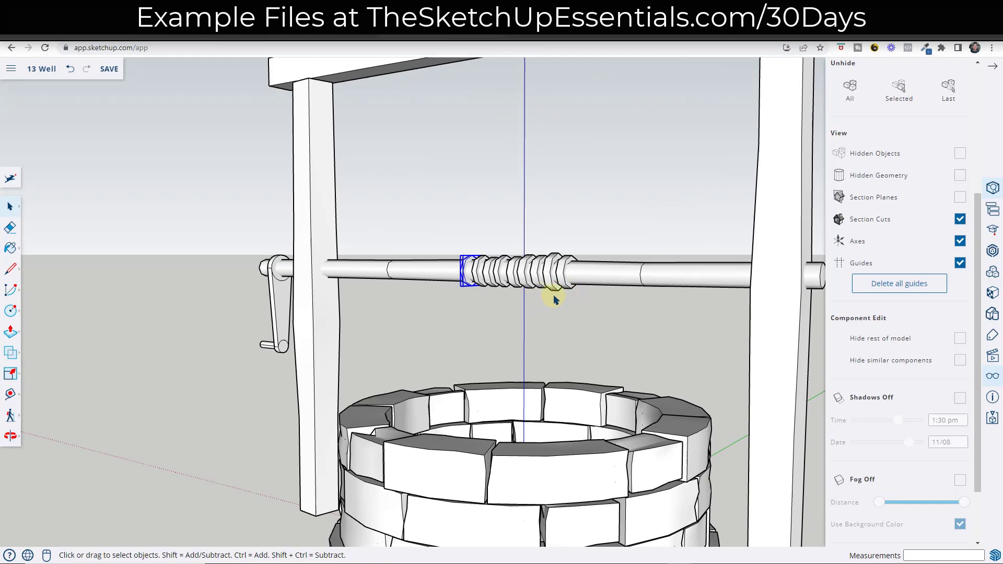
scroll(553, 294, "down", 2)
middle_click_drag(614, 296, 684, 294)
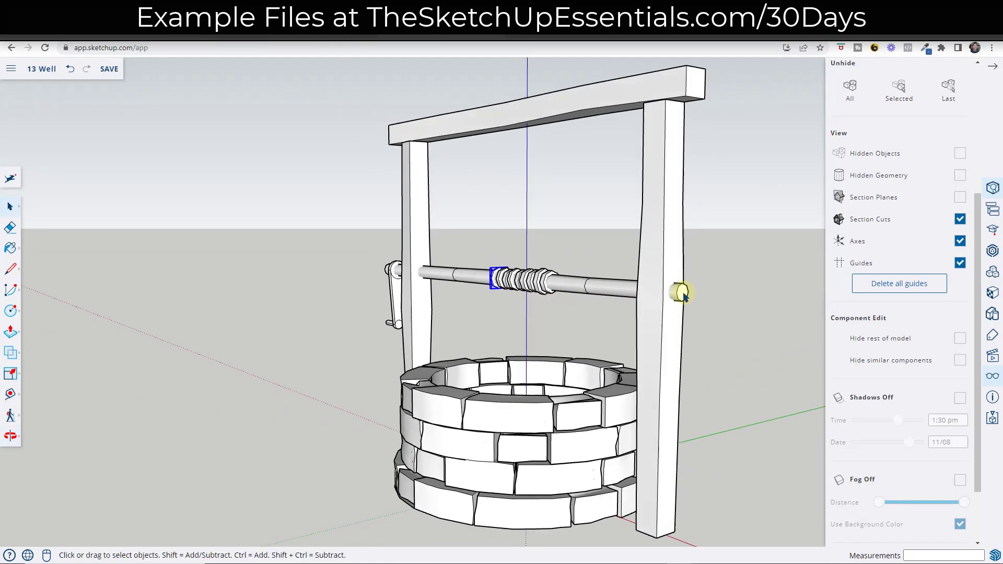
double_click(682, 293)
double_click(682, 292)
scroll(688, 295, "up", 4)
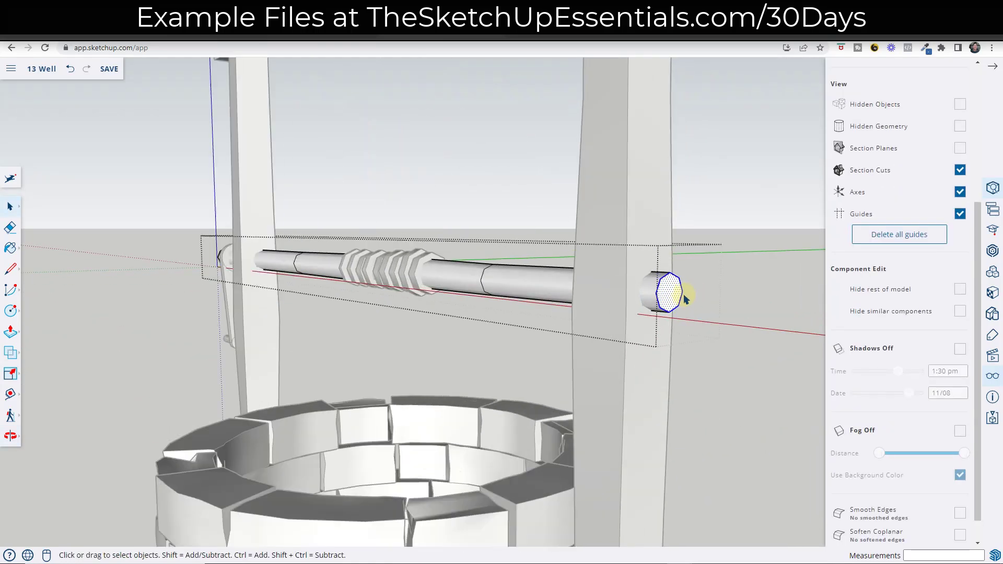
scroll(674, 300, "up", 2)
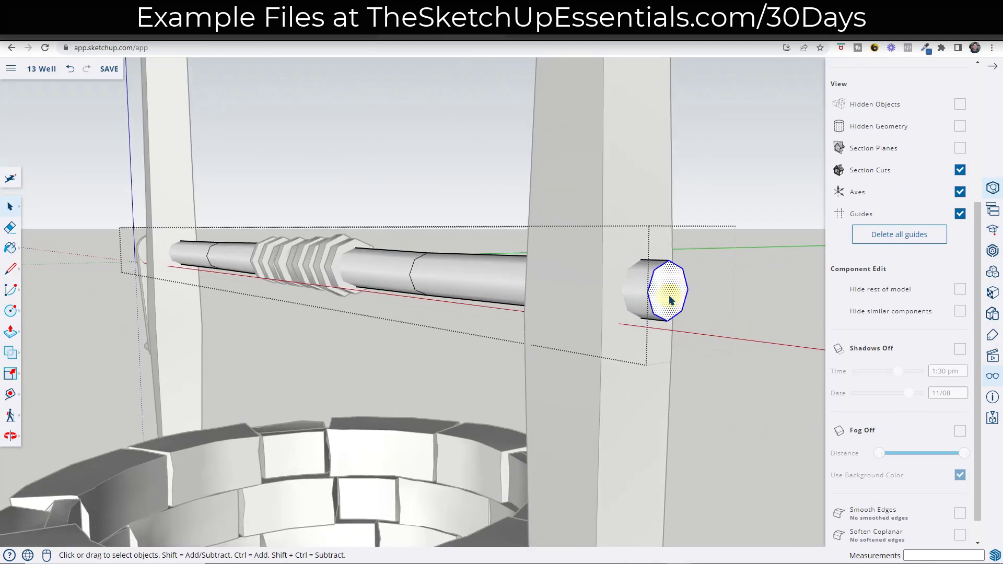
left_click(714, 303)
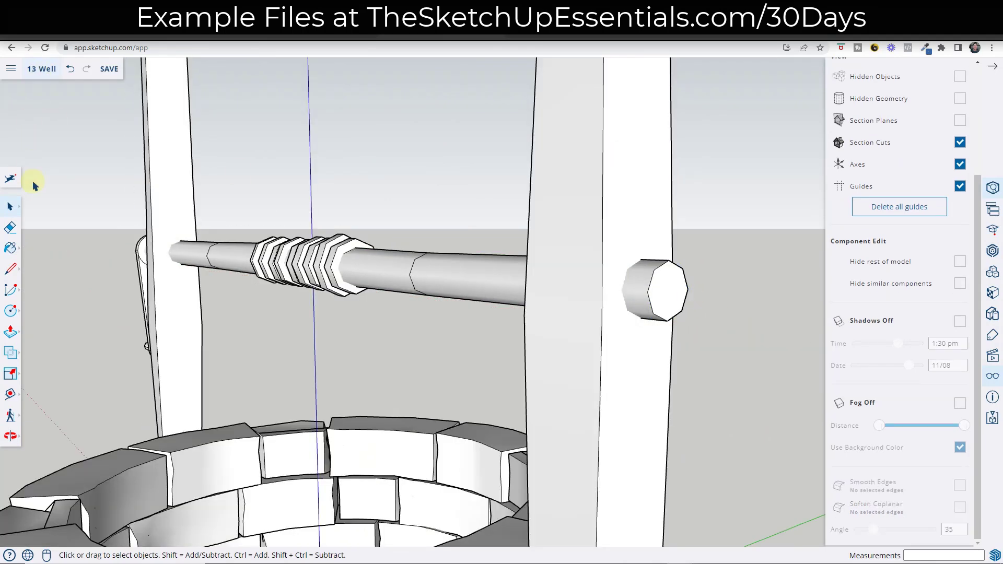
left_click(11, 183)
type("paste")
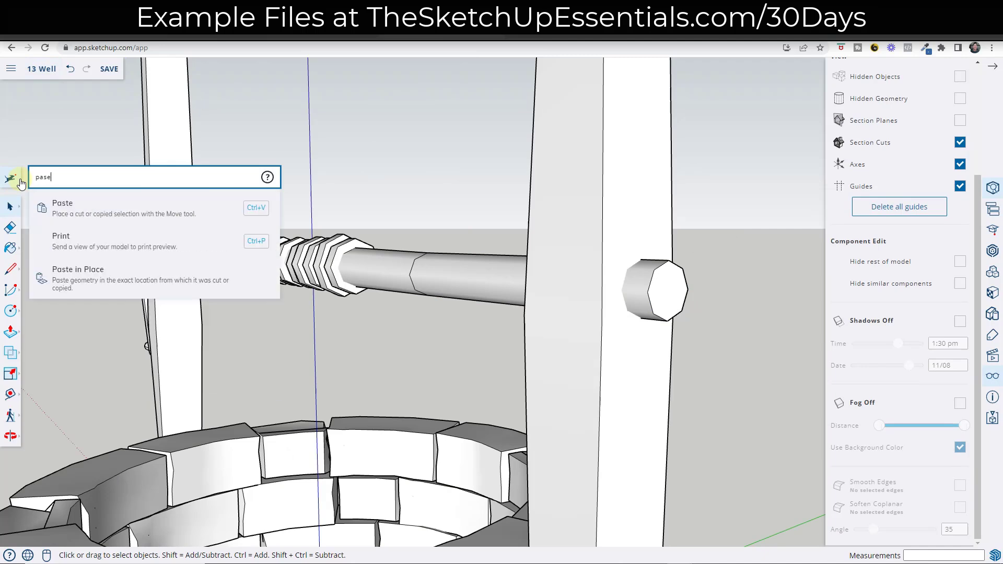
left_click(80, 233)
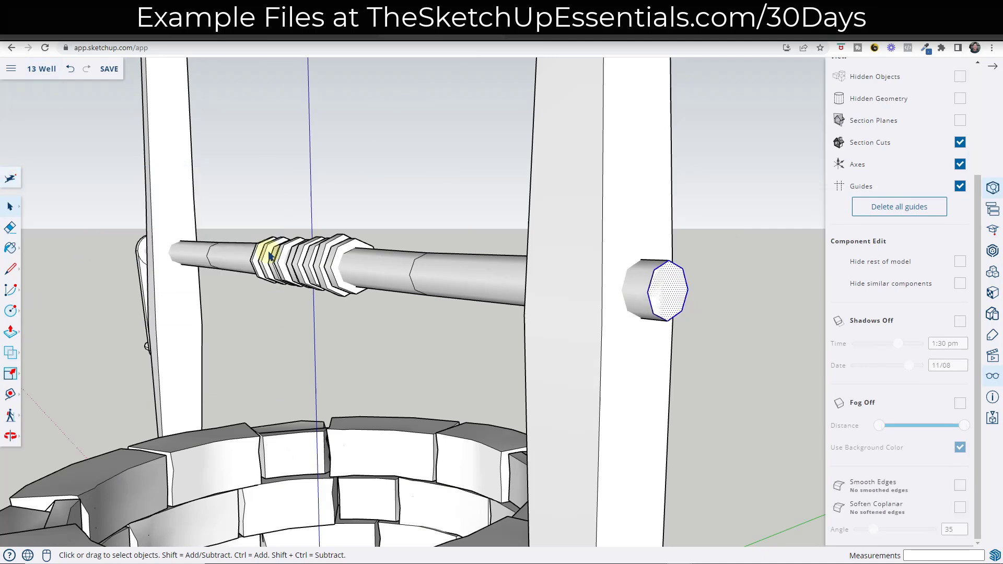
Step: Rotate the pasted face about the green axis so it lies horizontal
key("q")
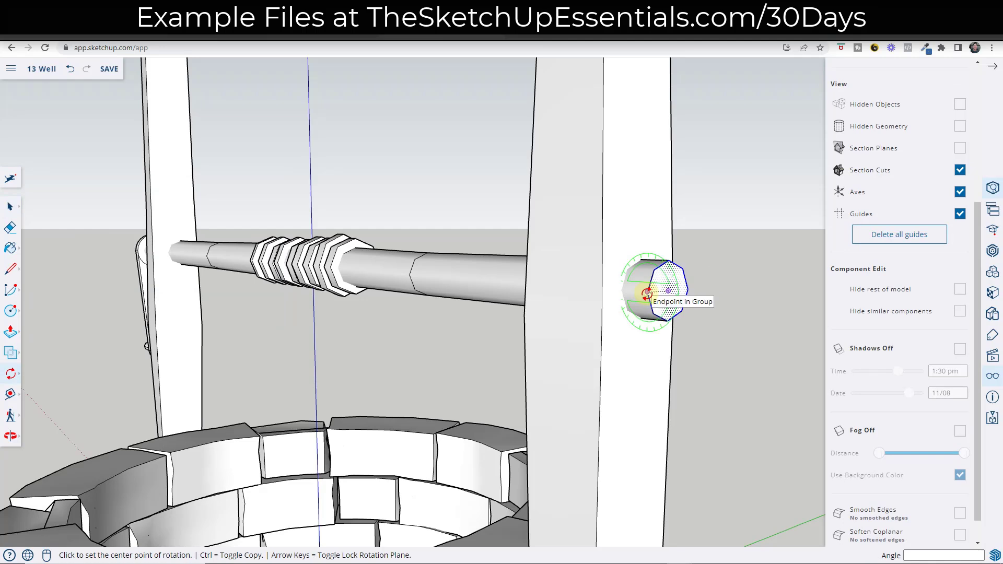
left_click(647, 290)
left_click(638, 195)
left_click(736, 301)
Step: Extrude the rotated face downward by about 2' 10" to form a hanging length of rope
key("p")
scroll(676, 292, "down", 1)
scroll(676, 292, "down", 2)
left_click(679, 288)
scroll(685, 356, "down", 4)
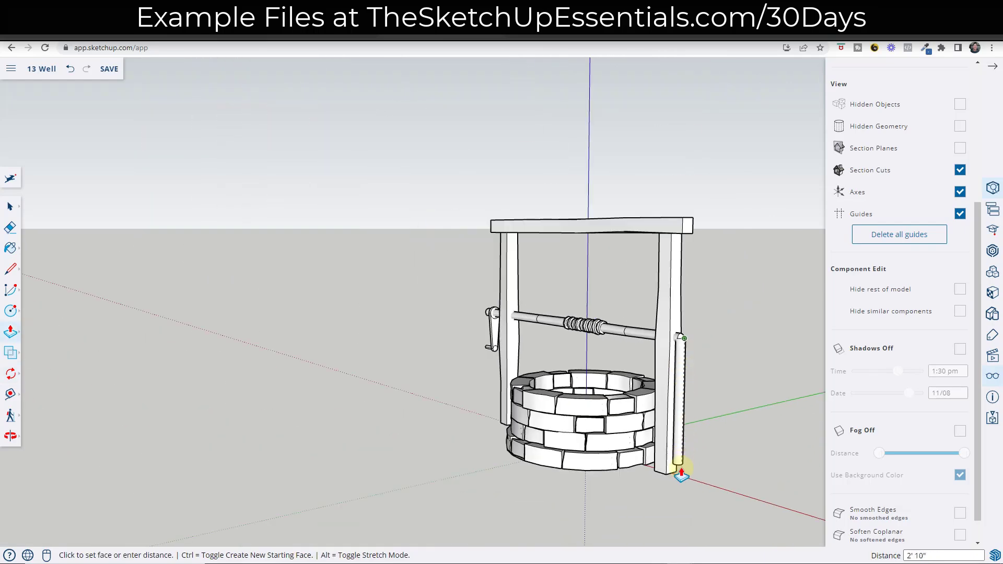
left_click(682, 479)
key("space")
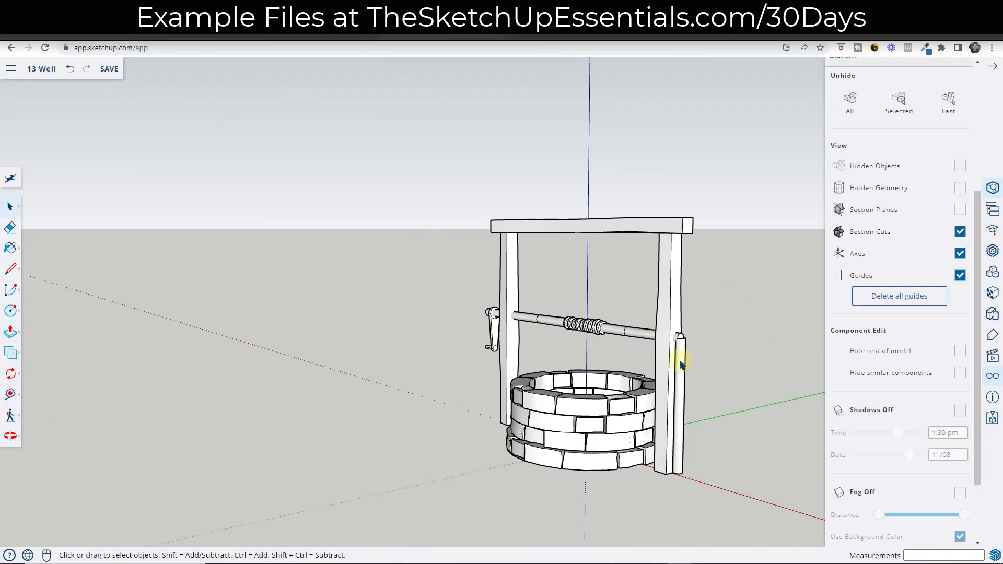
Step: Thin the hanging rope by scaling it about its center to about 0.34 along red and 0.39 along green
left_click(679, 365)
key("s")
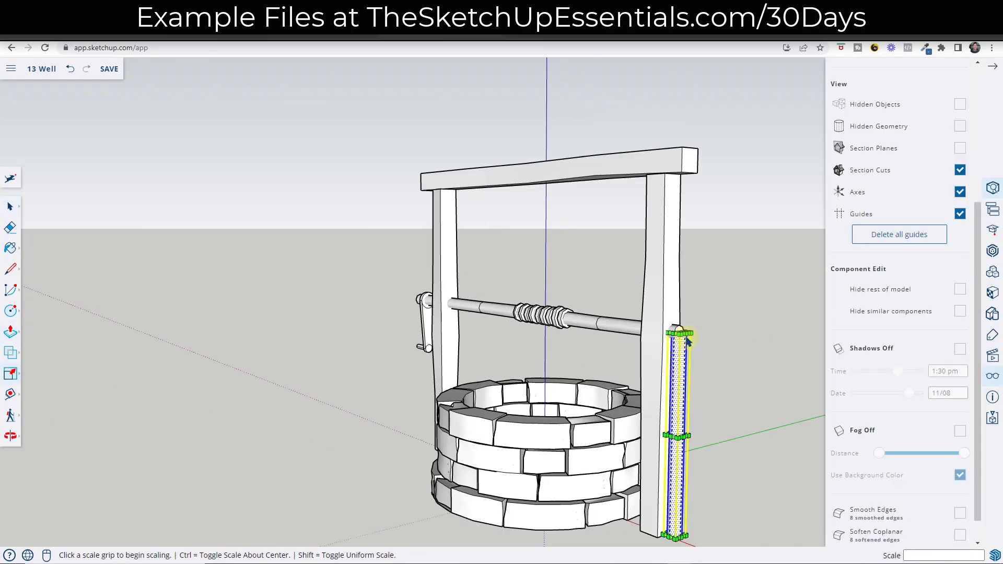
scroll(682, 412, "up", 4)
scroll(679, 452, "up", 2)
key("ctrl")
left_click(678, 413)
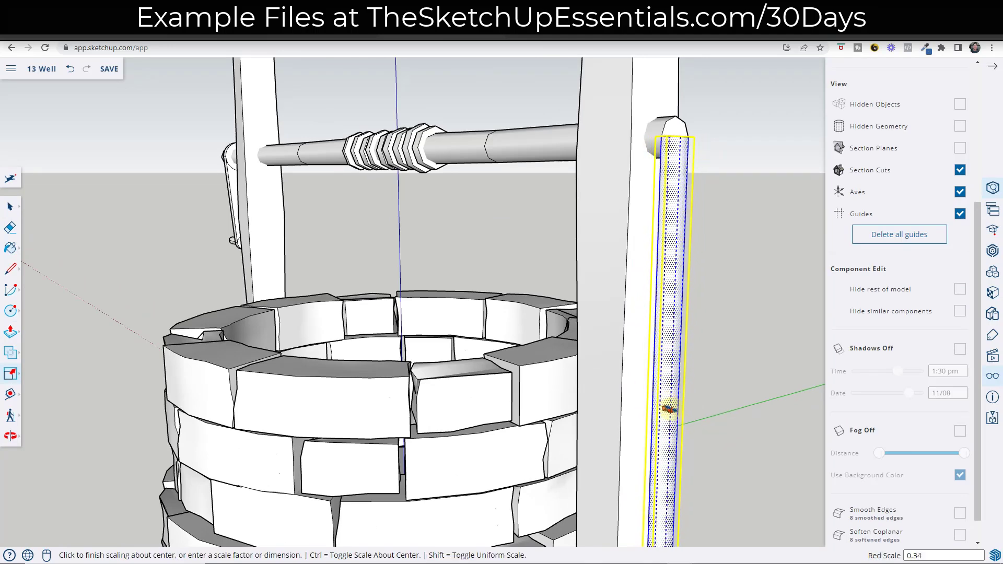
left_click(668, 410)
left_click(652, 413)
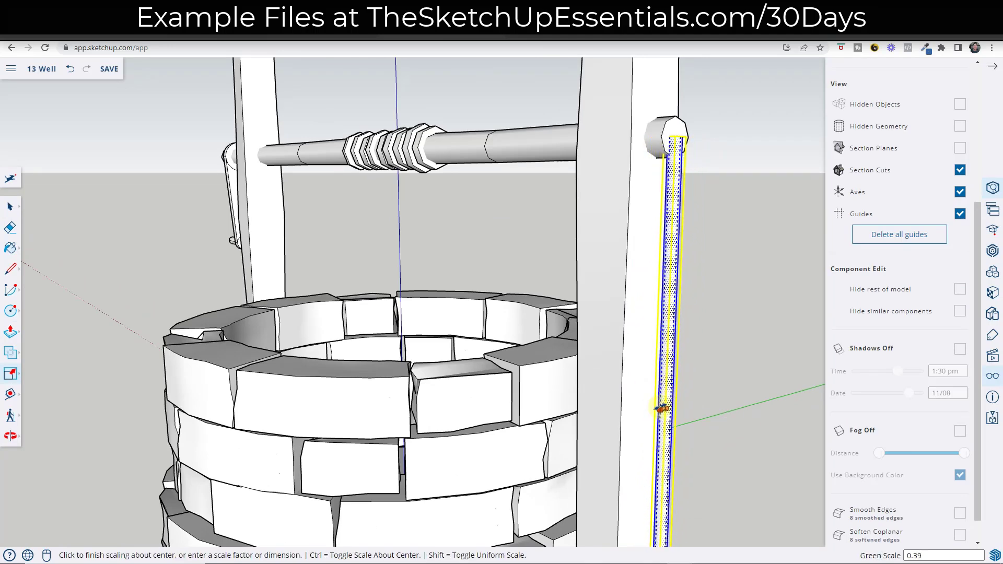
left_click(663, 409)
key("space")
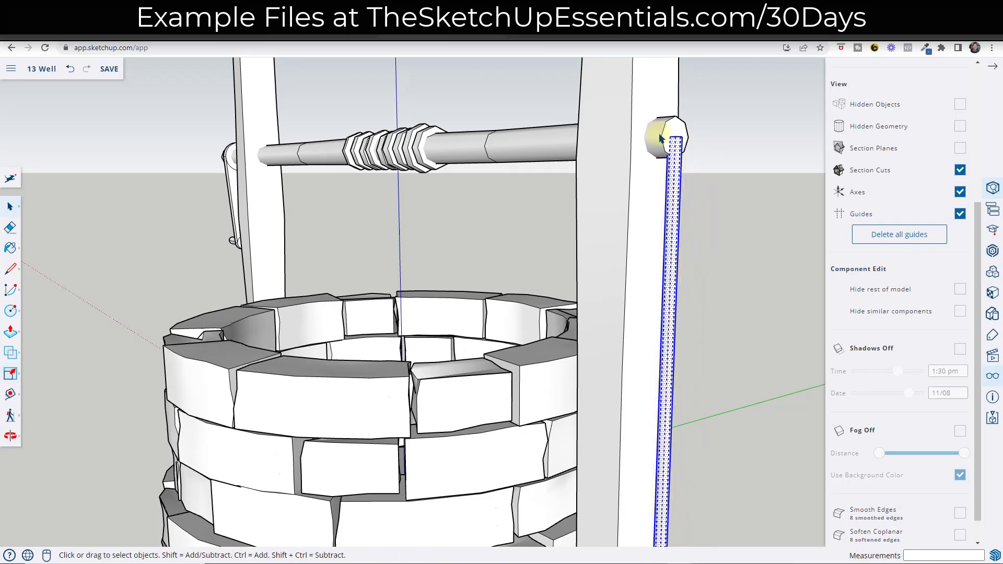
Step: Move the hanging rope about 3' 7/8" along the red axis so it hangs beneath the coils on the bar
scroll(718, 196, "down", 5)
key("m")
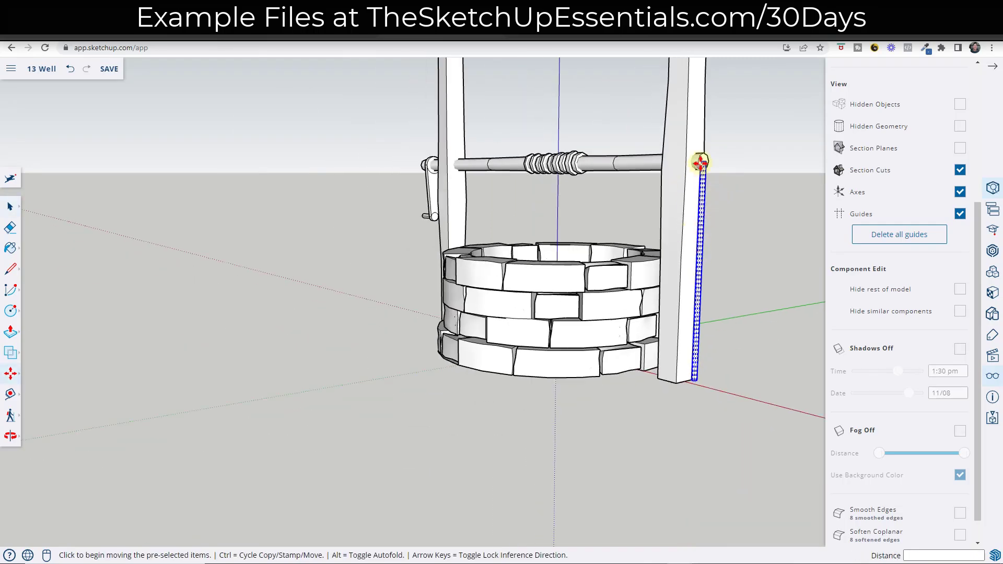
left_click(694, 161)
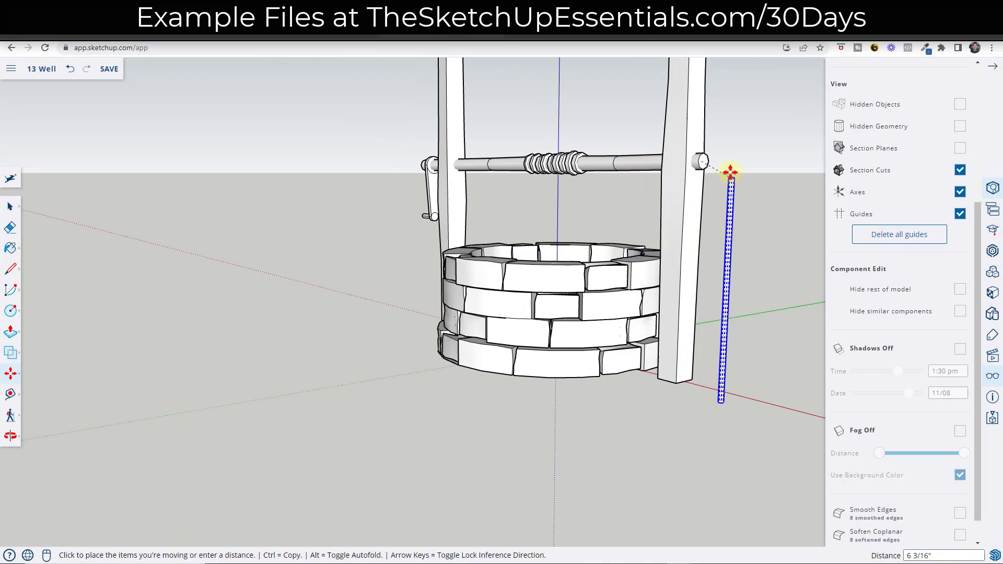
key("Right")
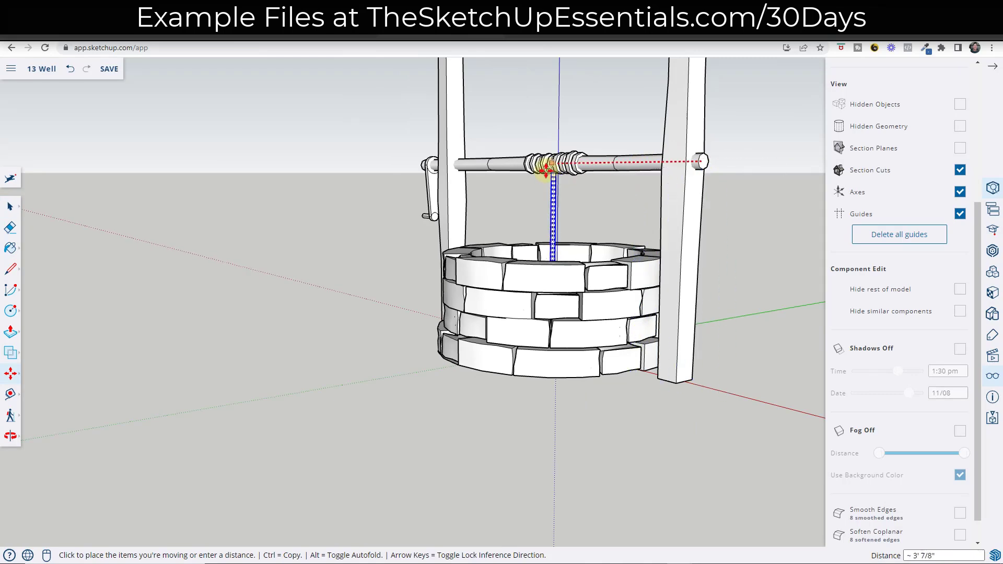
left_click(547, 171)
middle_click_drag(674, 237, 576, 235)
key("space")
left_click(766, 249)
Step: Paint both posts and the crossbeam with the dark brown Ty_Brown2 material
scroll(620, 288, "down", 1)
scroll(619, 289, "down", 3)
scroll(575, 235, "up", 3)
middle_click_drag(525, 281, 538, 269)
middle_click_drag(567, 220, 580, 248)
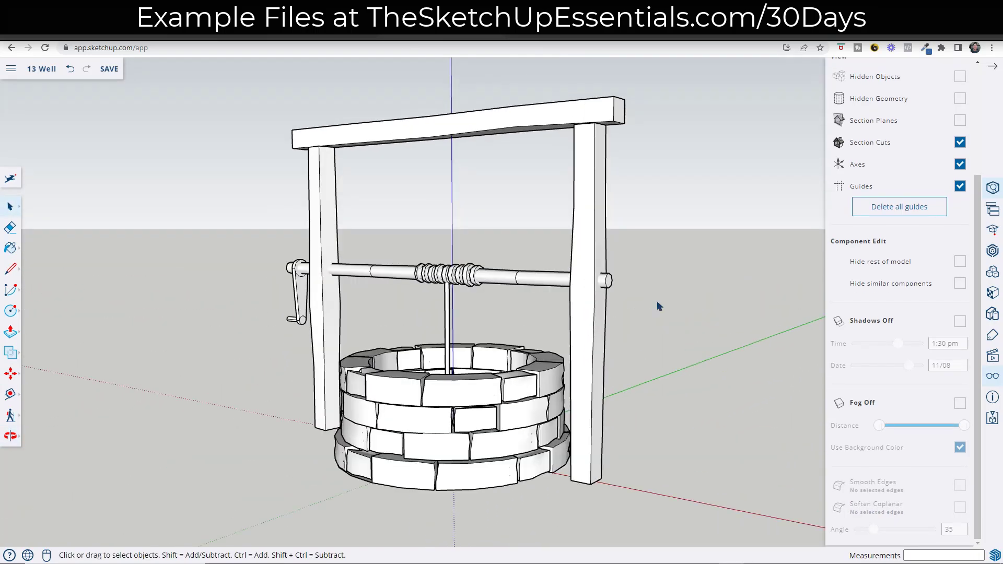
mouse_move(503, 310)
middle_mouse_down()
mouse_move(587, 309)
mouse_move(475, 265)
mouse_move(430, 313)
mouse_move(516, 303)
middle_mouse_up()
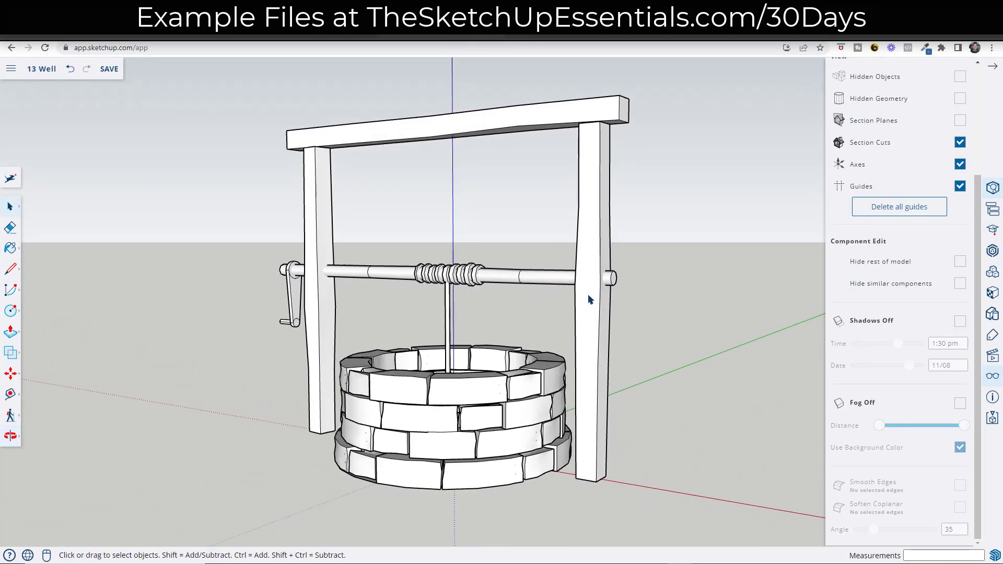
left_click(588, 266)
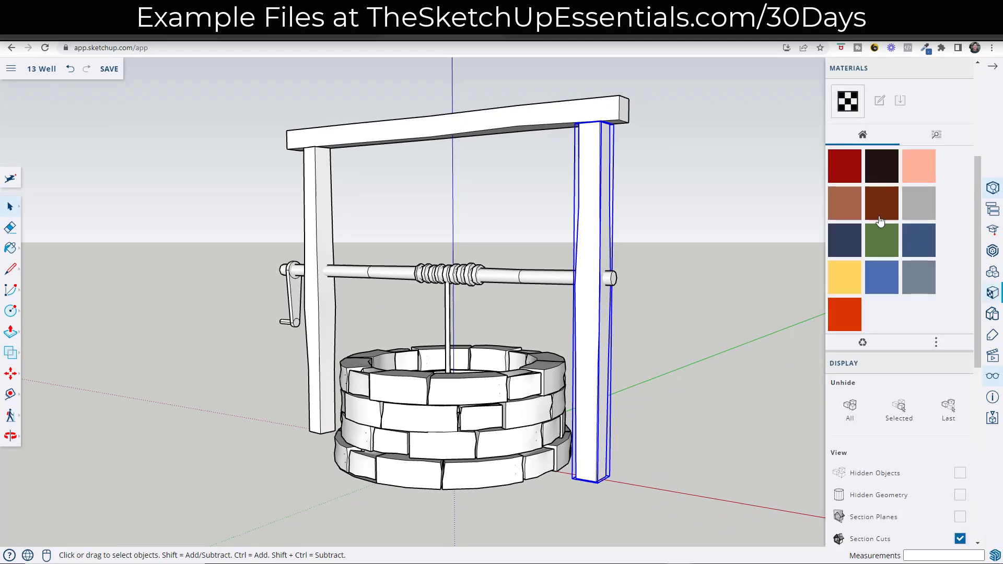
left_click(882, 207)
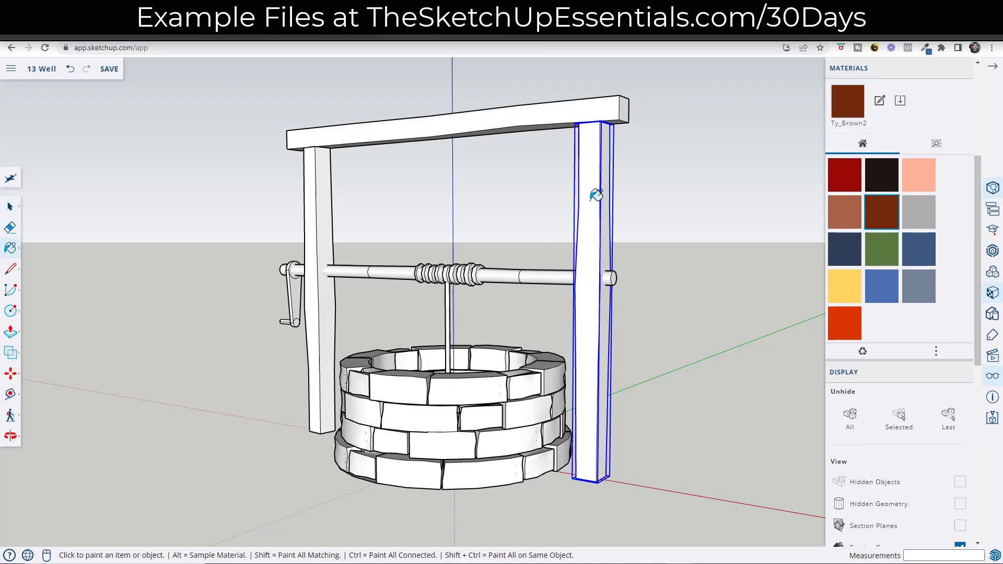
left_click(600, 202)
left_click(494, 134)
left_click(319, 222)
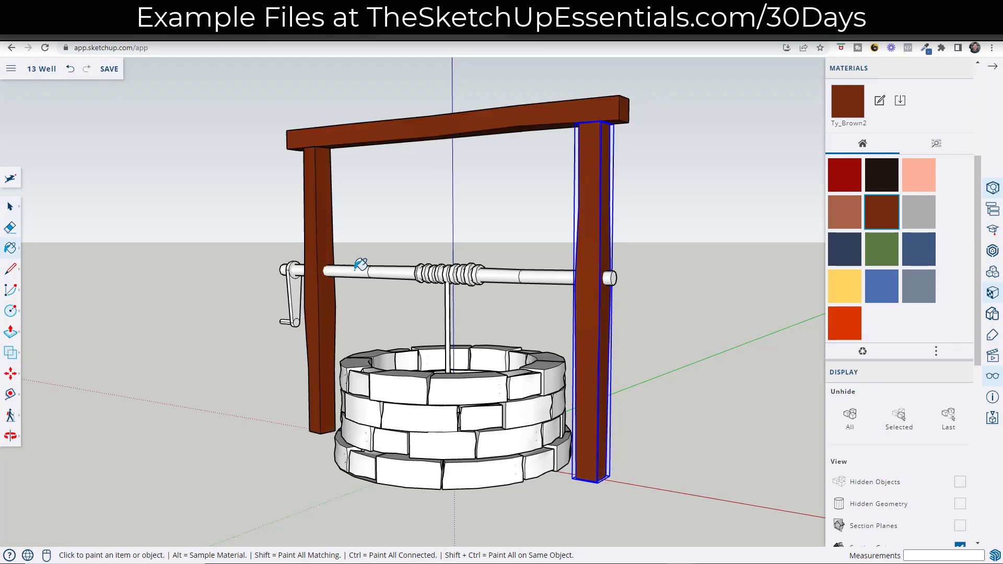
Step: Paint the bar and its crank with an orange-brown from the Colors material collection
middle_click_drag(435, 305, 502, 319)
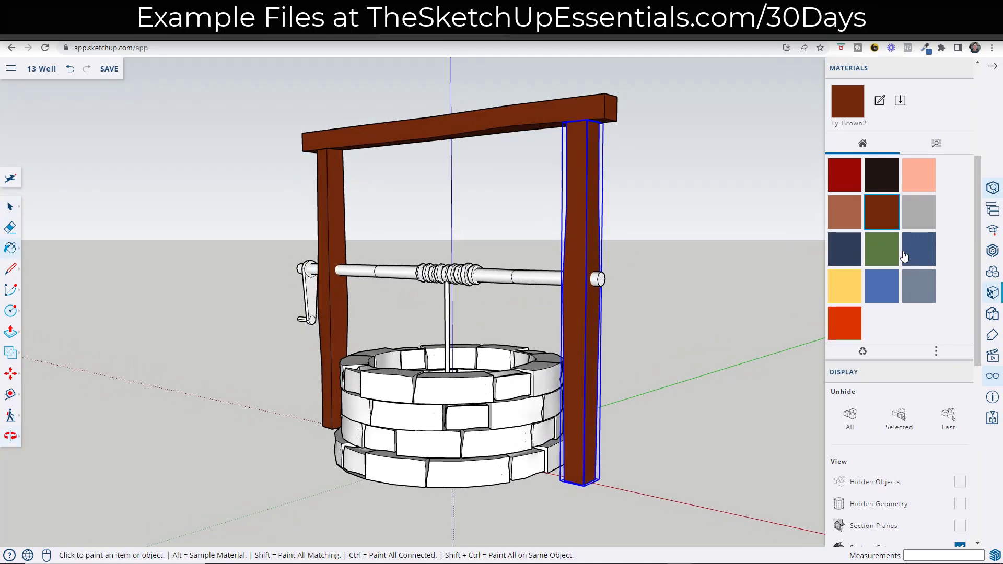
left_click(928, 148)
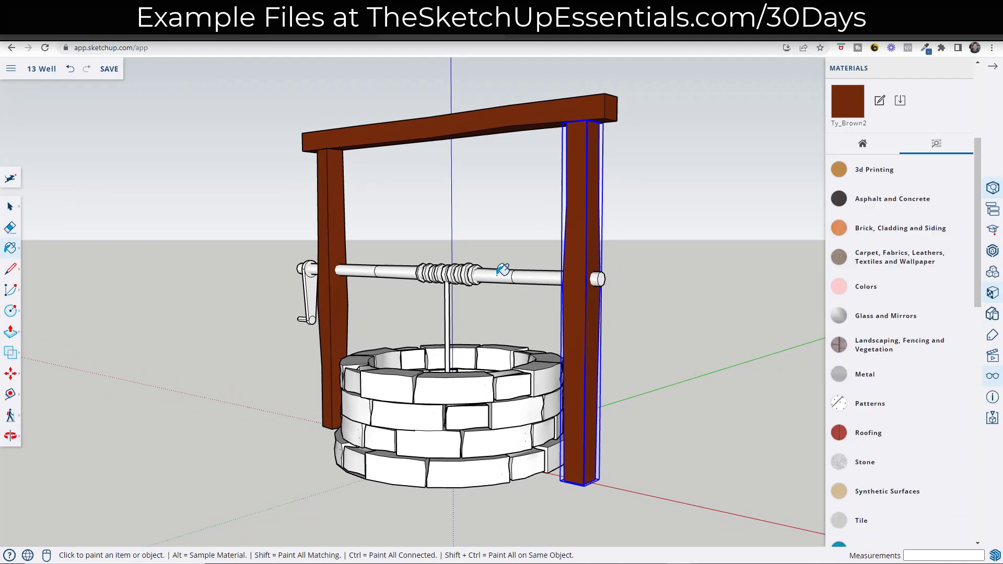
left_click(881, 286)
scroll(896, 321, "down", 3)
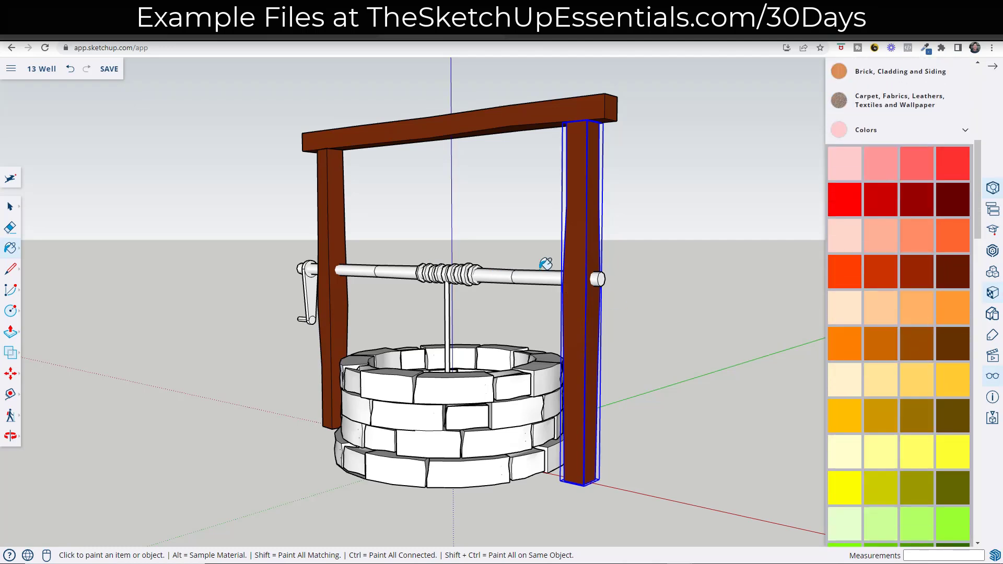
left_click(518, 268)
left_click(312, 284)
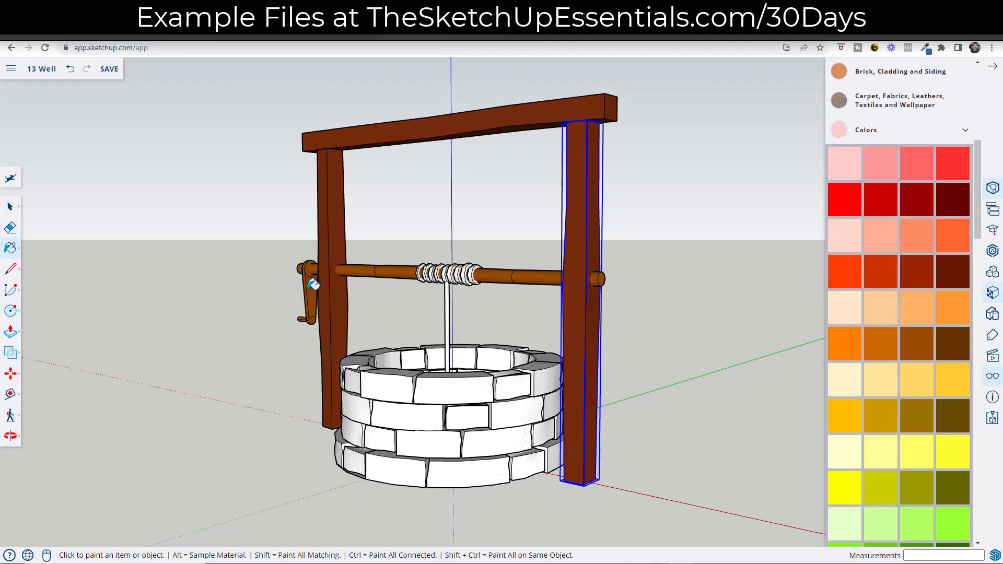
Step: Try painting a single end coil of the rope light orange, and undo it
middle_click_drag(503, 273, 501, 277)
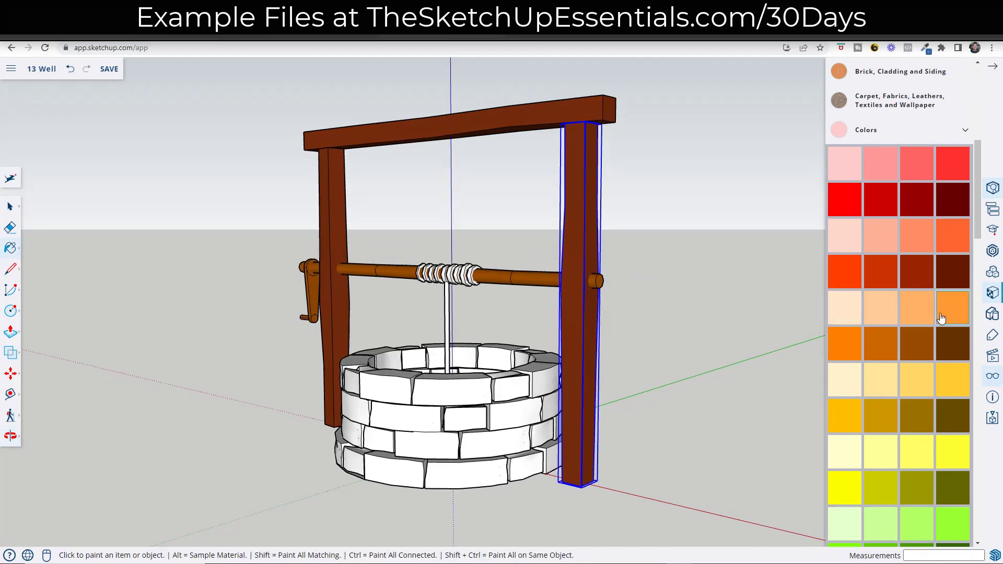
left_click(887, 312)
scroll(424, 264, "up", 5)
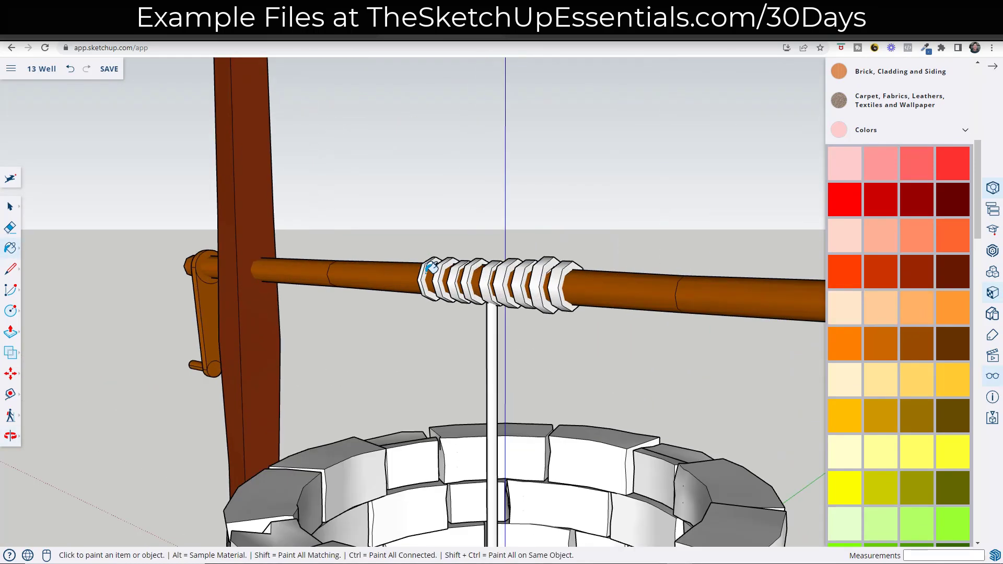
left_click(426, 266)
middle_click_drag(446, 289, 469, 282)
key("ctrl+z")
Step: Turn the loose geometry of the hanging rope into a group
scroll(456, 267, "down", 3)
key("space")
left_click_drag(404, 232, 601, 341)
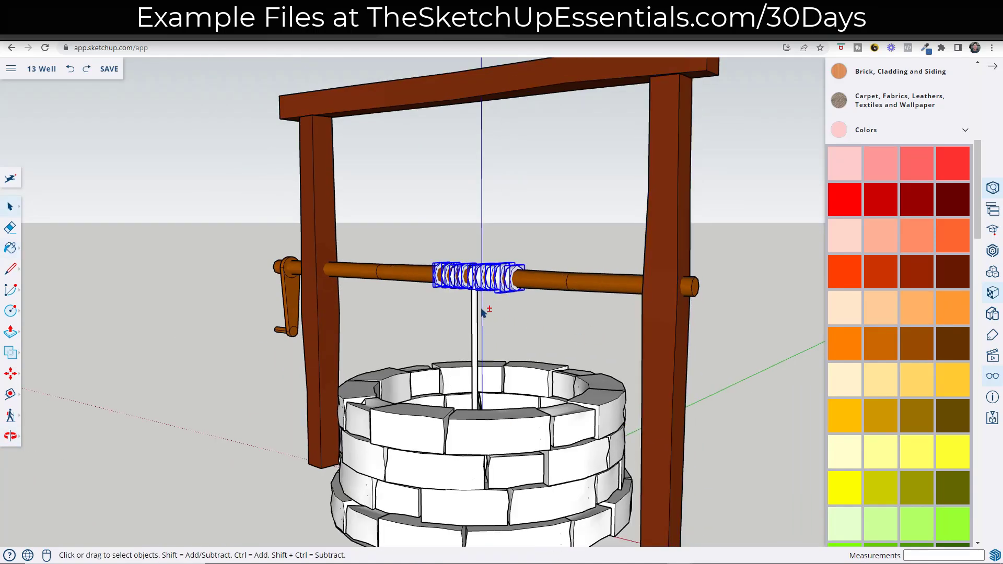
right_click(475, 312)
left_click(458, 309)
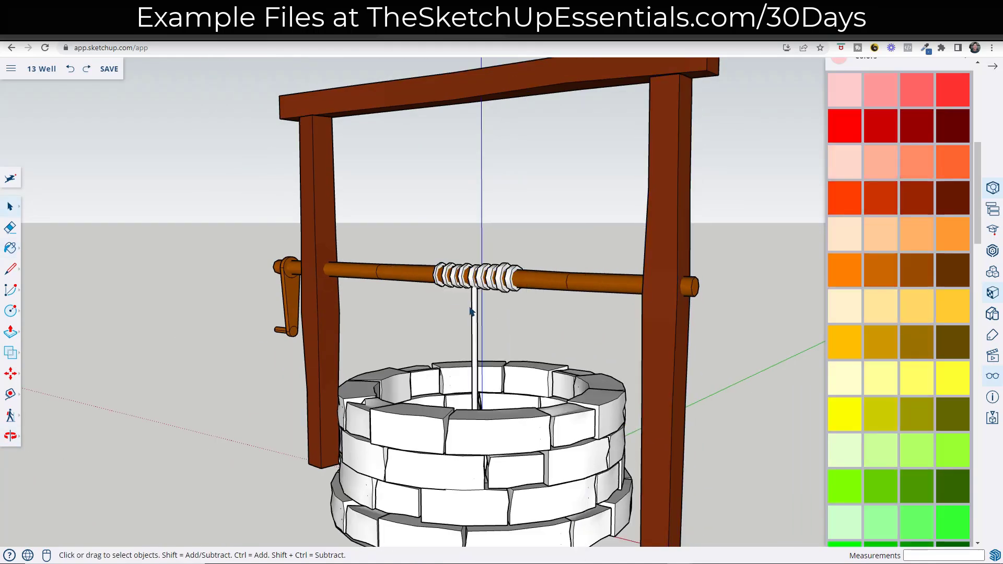
left_click(475, 308)
right_click(474, 309)
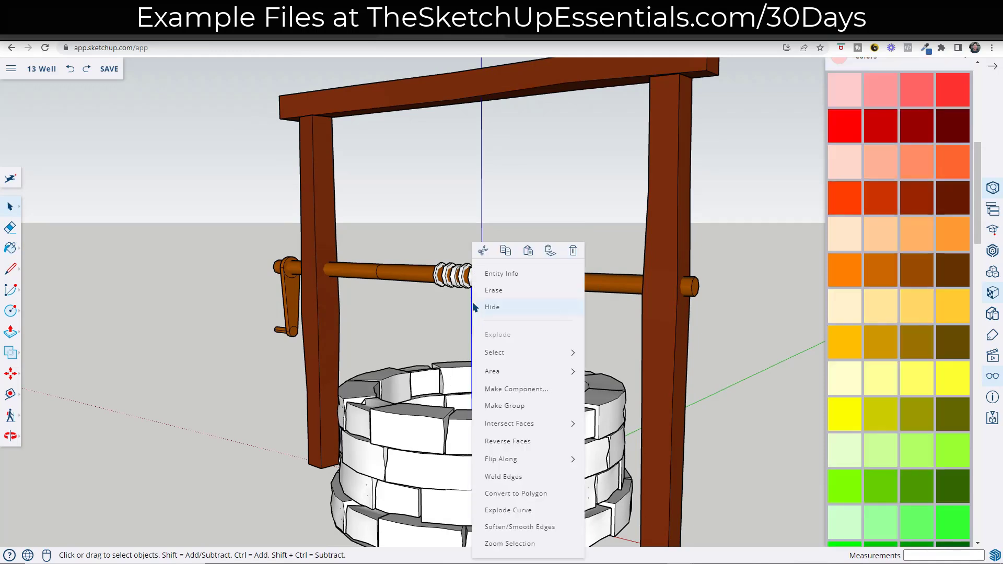
left_click(517, 403)
Step: Group all the rope coils together with the hanging rope
left_click_drag(415, 234, 569, 316)
left_click(475, 317, "shift")
right_click(475, 317)
left_click(520, 456)
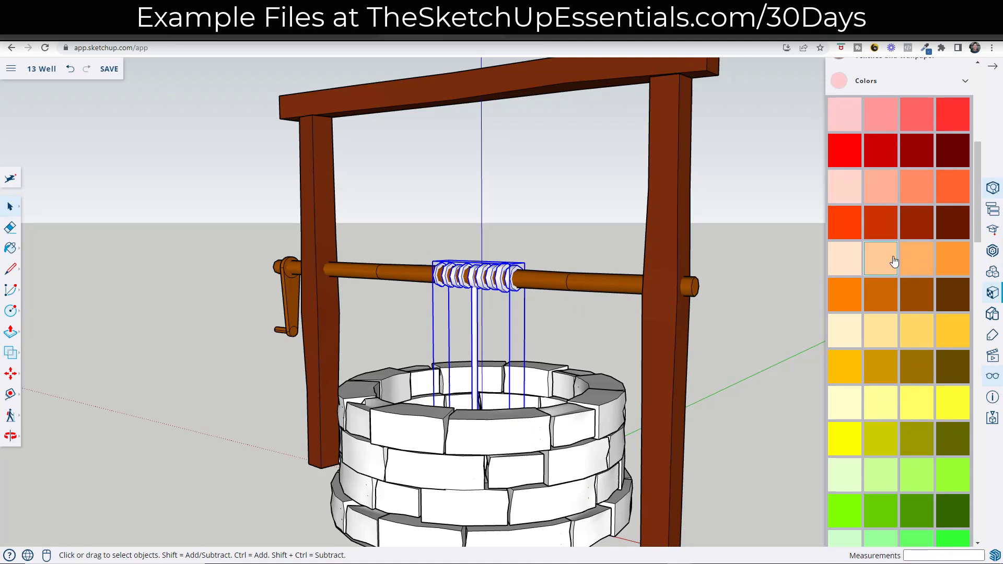
Step: Paint the combined rope group with a light golden yellow from the Colors collection
left_click(909, 342)
left_click(481, 274)
key("space")
scroll(547, 178, "down", 4)
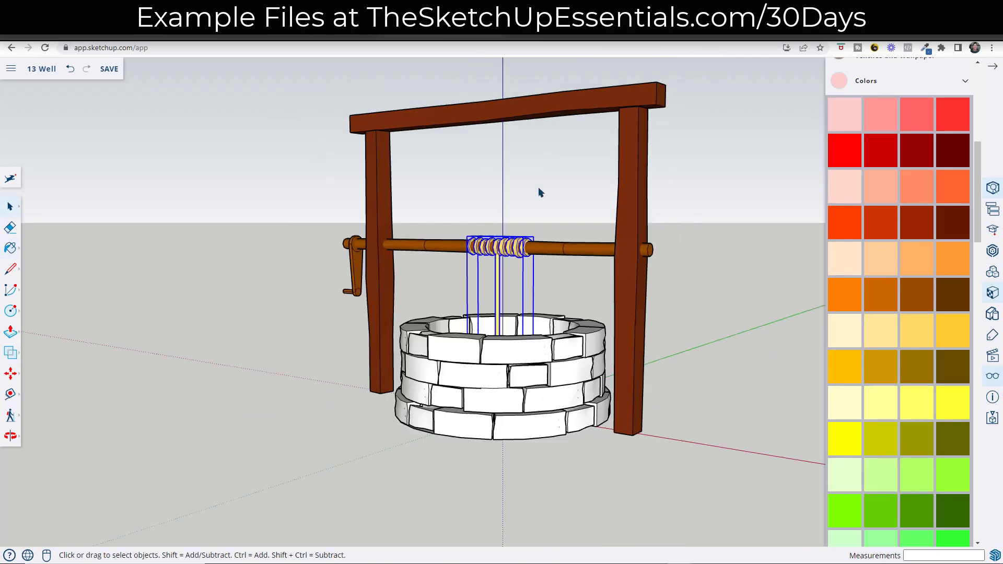
left_click(729, 260)
Step: Open the wide front stone component in the well's top ring and paint all its geometry medium gray
middle_click_drag(602, 311, 553, 352)
scroll(554, 357, "up", 3)
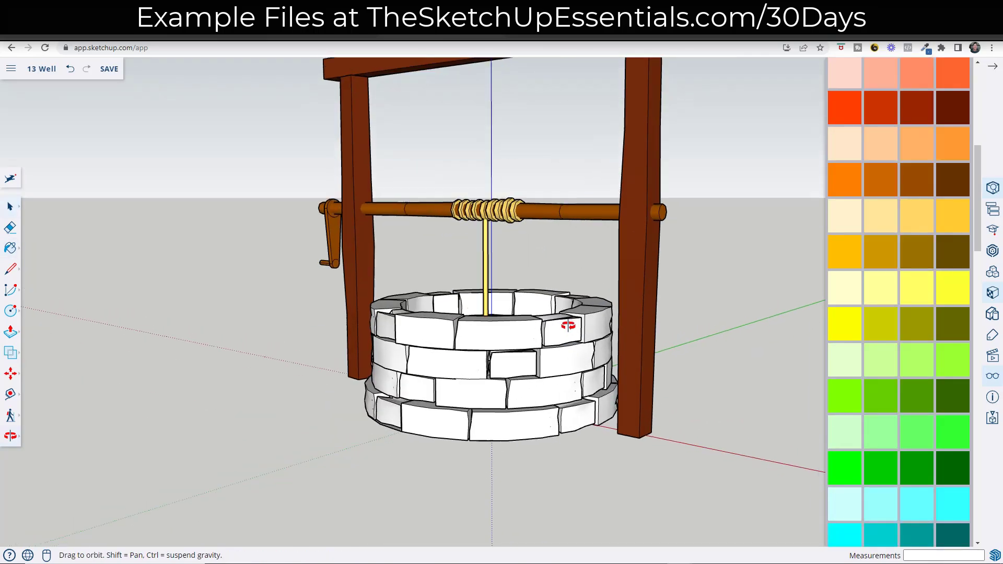
left_click(509, 329)
double_click(510, 329)
left_click(501, 335)
double_click(503, 335)
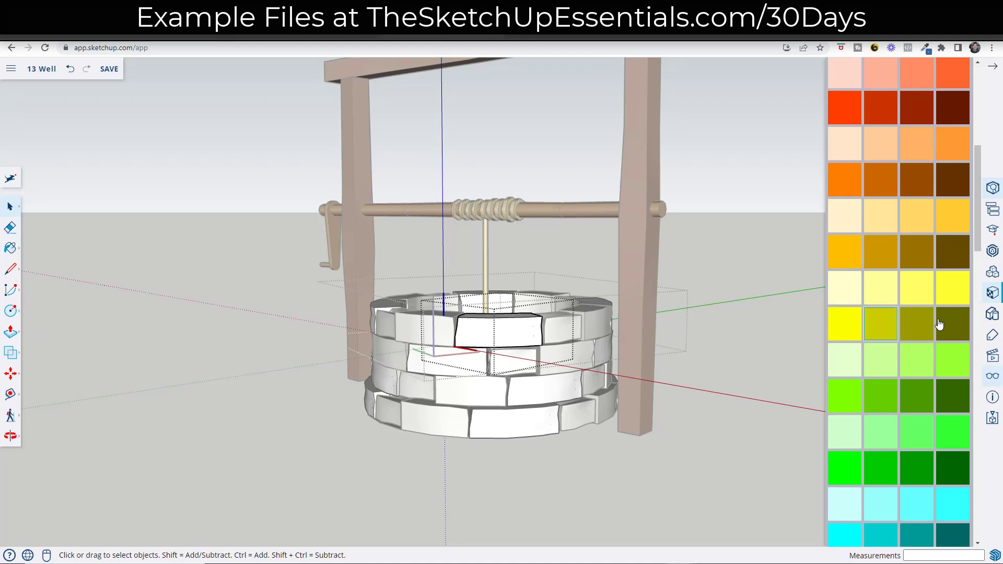
scroll(936, 329, "down", 10)
scroll(932, 327, "up", 2)
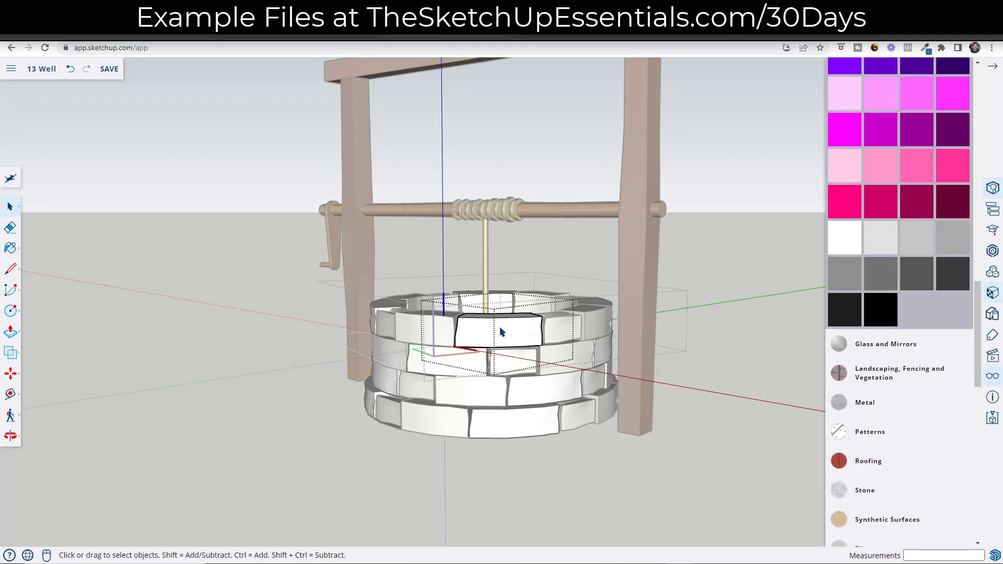
triple_click(501, 331)
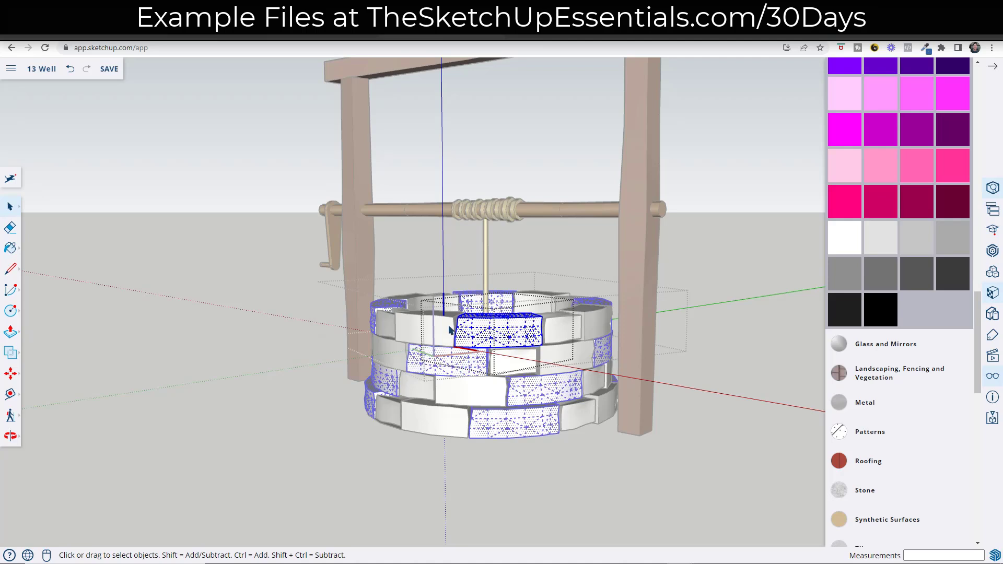
left_click(933, 247)
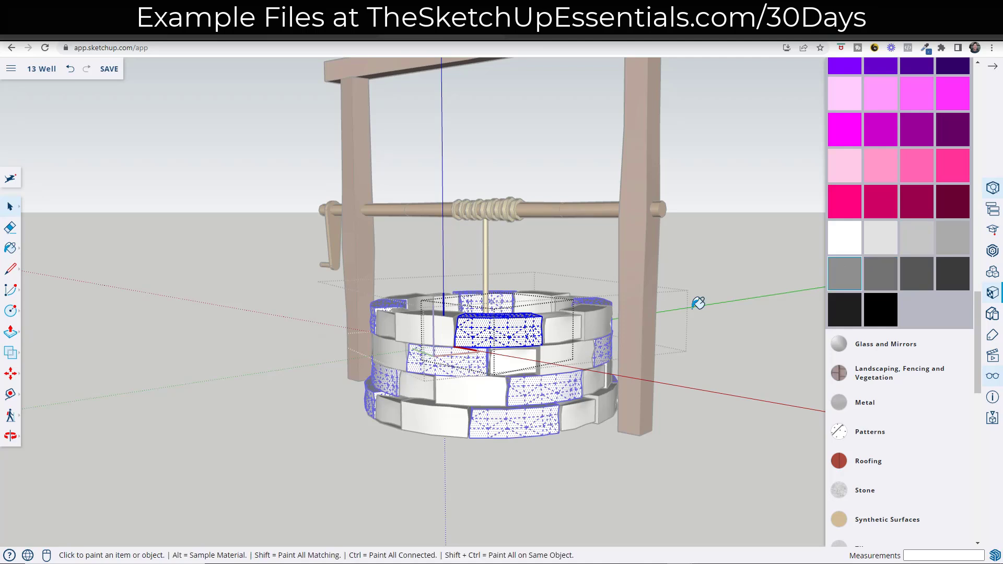
left_click(524, 325)
key("space")
Step: Paint all the geometry of the narrow stone component in the top ring a lighter gray
triple_click(557, 330)
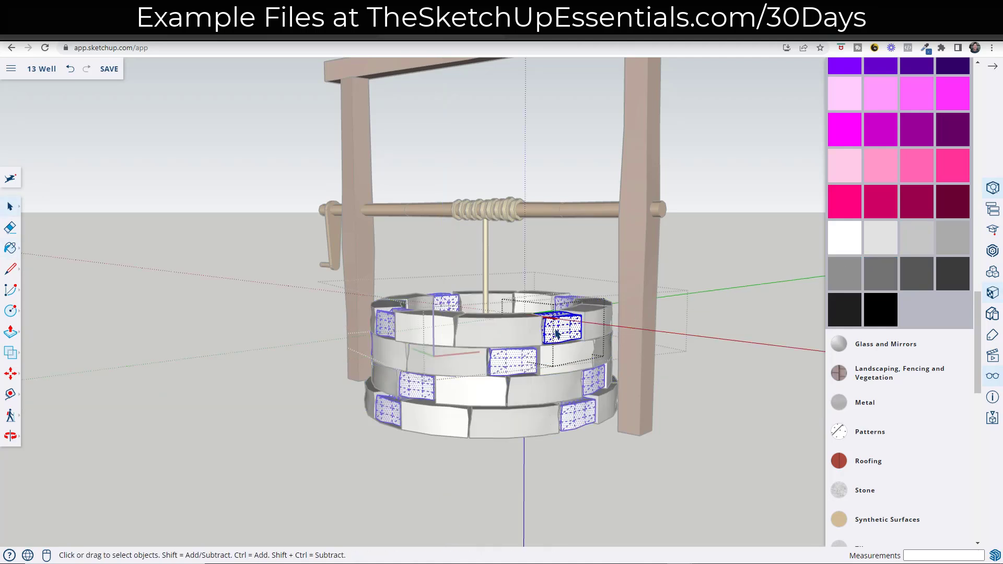
left_click(917, 237)
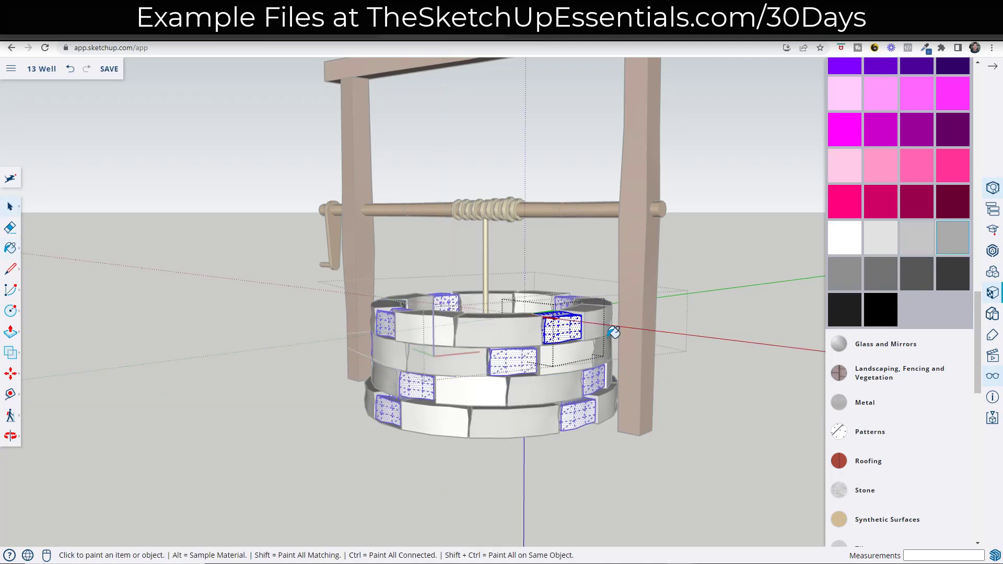
left_click(570, 329)
key("space")
Step: Paint all the geometry of the remaining white stone component in the top ring dark gray and leave component editing
double_click(439, 327)
triple_click(439, 327)
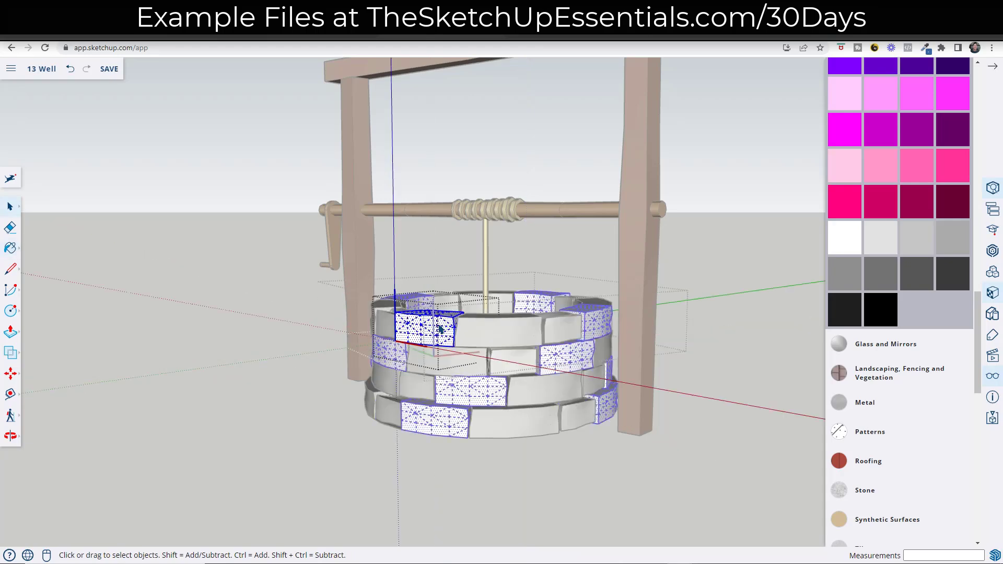
left_click(909, 272)
left_click(417, 324)
key("space")
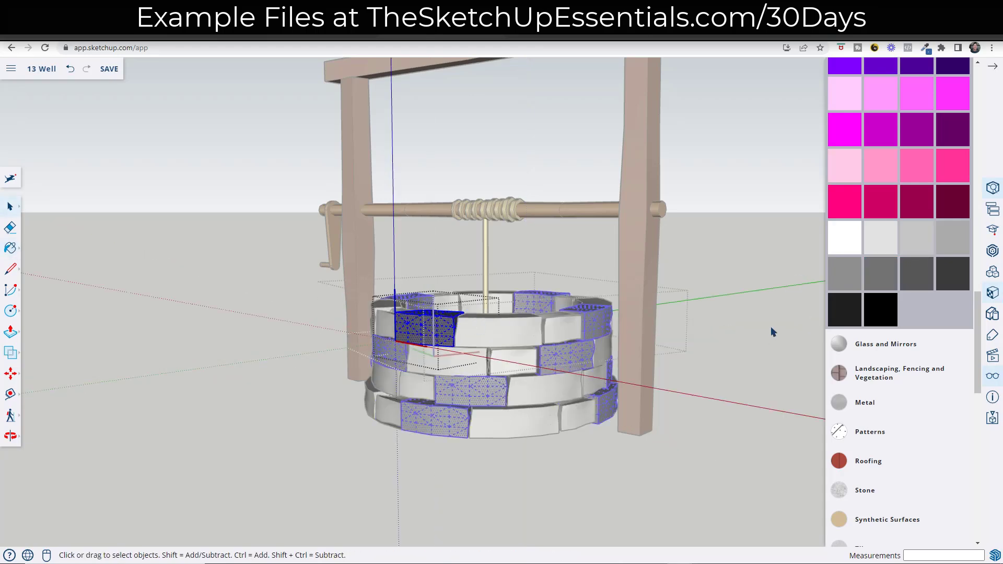
double_click(555, 329)
left_click(770, 307)
Step: Examine the fully painted well from different angles and distances
middle_click_drag(546, 292, 628, 320)
scroll(600, 312, "down", 3)
scroll(629, 320, "up", 2)
scroll(512, 407, "down", 1)
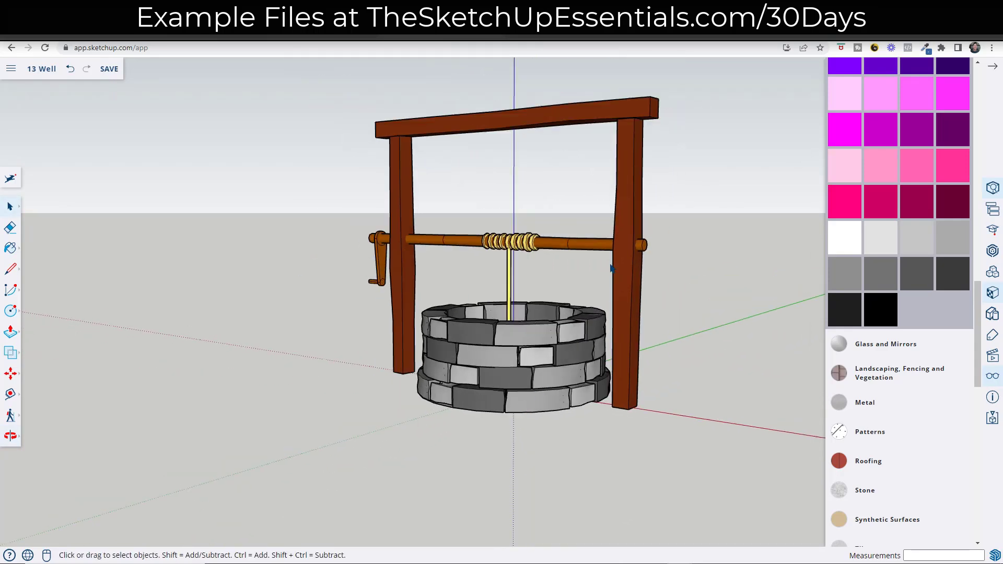
scroll(614, 269, "up", 1)
middle_click_drag(566, 338, 561, 325)
middle_click_drag(550, 363, 560, 373)
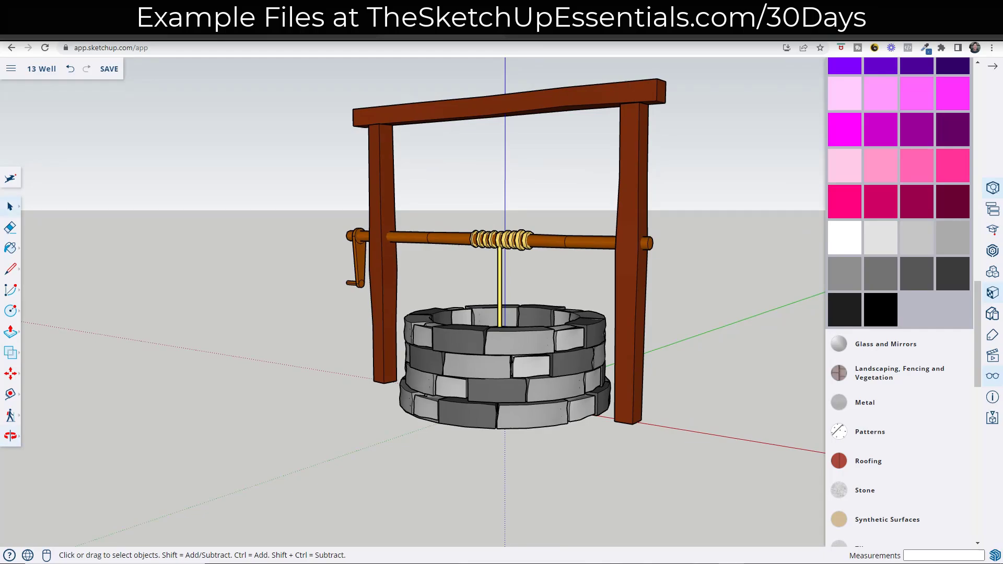